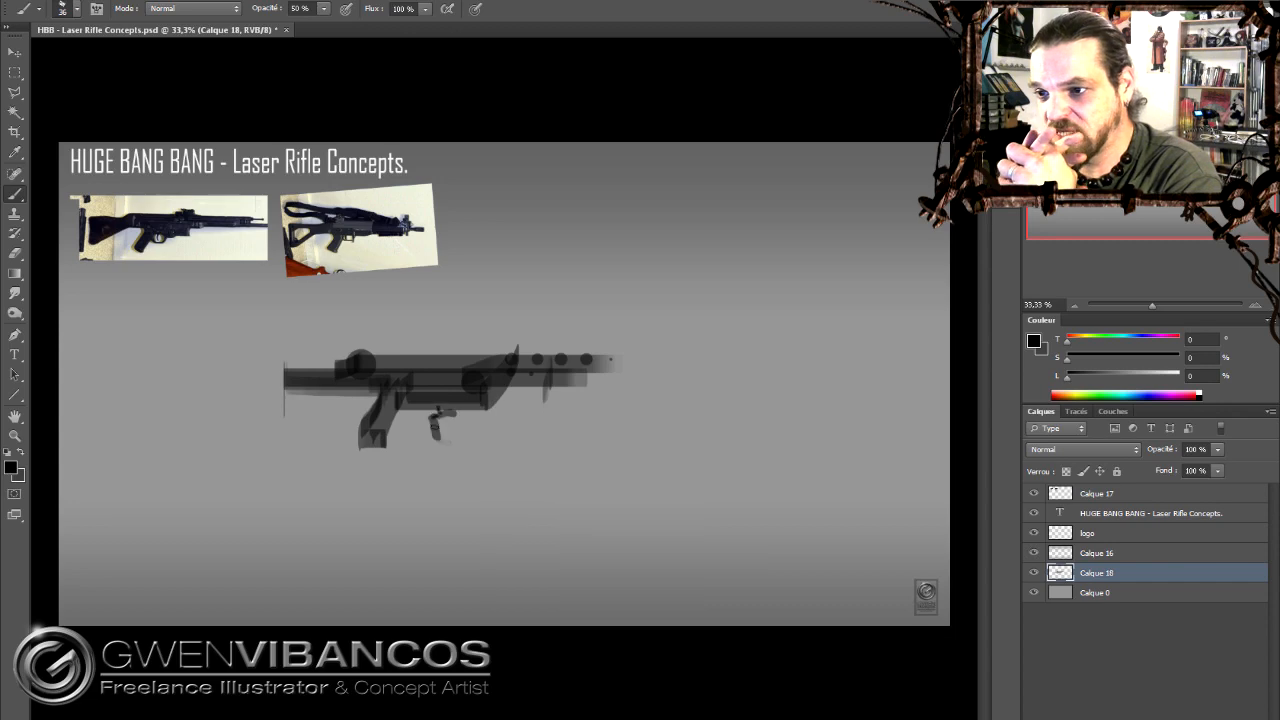
Fill out the rifle's central receiver and its lower edge with dark semi-transparent brush strokes.
click(281, 405)
key(b)
mouse_move(325, 386)
mouse_down()
mouse_move(364, 425)
mouse_move(428, 384)
mouse_up()
right_click(430, 404)
key(ctrl+plus)
drag(493, 418, 669, 403)
Paint the muzzle tip at the end of the barrel and trim its outline with the eraser.
alt+click(835, 338)
key(e)
right_click(868, 326)
click(843, 320)
key(b)
alt+click(826, 338)
key(e)
Paint a small dark sight block on top of the barrel section.
key(b)
drag(700, 310, 685, 317)
alt+click(688, 339)
key(e)
Shape the angular buttstock and paint the diagonal strut linking it to the pistol grip.
click(331, 321)
key(b)
key(e)
key(b)
alt+click(356, 376)
alt+click(446, 406)
drag(434, 392, 458, 428)
alt+click(393, 386)
Paint a small bipod leg hanging under the front of the barrel and clean its edges.
alt+click(658, 332)
mouse_move(780, 362)
mouse_down()
mouse_move(800, 364)
mouse_move(747, 408)
mouse_move(768, 408)
mouse_up()
alt+click(743, 366)
key(e)
key(b)
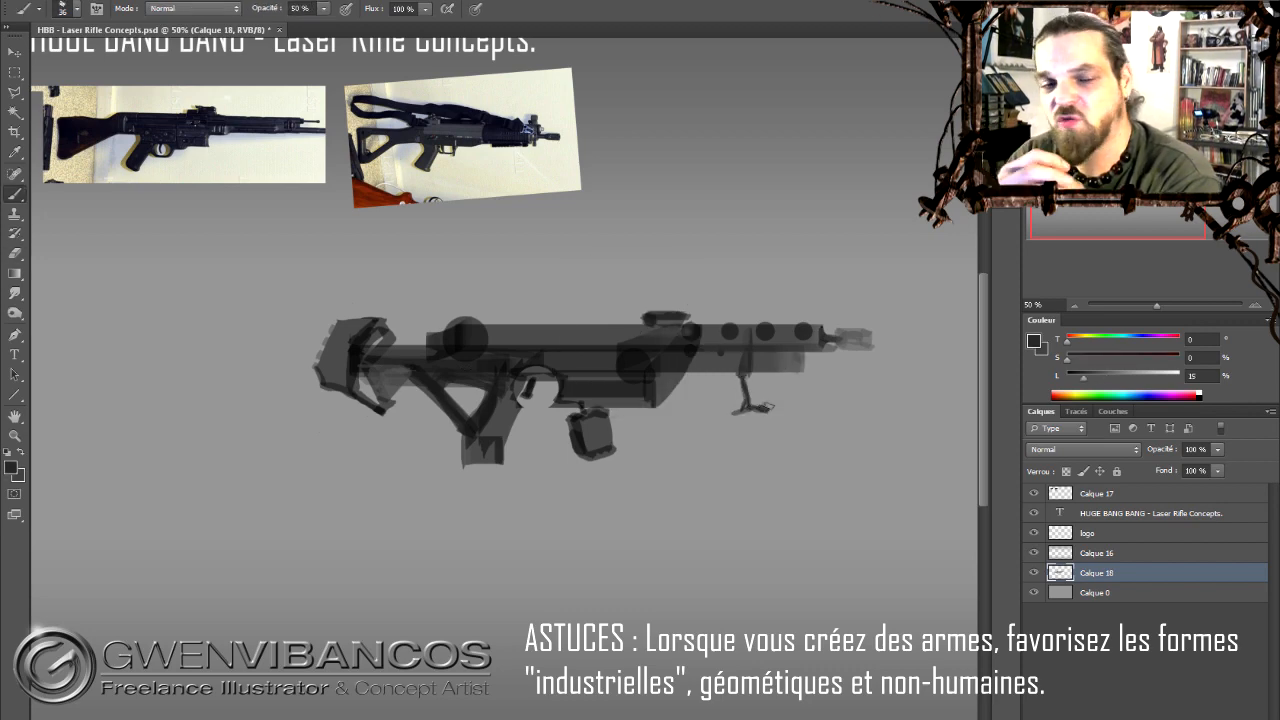
On a new layer, fill a narrow vertical rectangular selection with black as a rail tooth.
key(m)
key(ctrl+shift+alt+n)
drag(723, 155, 731, 250)
key(b)
alt+shift+right_click(750, 340)
key(alt+BackSpace)
Duplicate the black bar into an evenly spaced row and merge the copies into one layer.
drag(729, 200, 748, 200)
drag(748, 200, 766, 200)
key(ctrl+d)
drag(768, 256, 824, 256)
drag(824, 256, 880, 256)
shift+click(1129, 612)
key(ctrl+e)
Slant the row of bars with Free Transform and crop it to a clean horizontal strip.
key(ctrl+t)
key(Return)
drag(672, 163, 917, 229)
key(ctrl+shift+i)
key(Delete)
key(ctrl+d)
Scale and position the slanted strip as a rail on top of the receiver, and merge it with the rifle layer.
drag(847, 206, 800, 331)
key(ctrl+t)
key(ctrl+minus)
key(Return)
drag(576, 362, 415, 364)
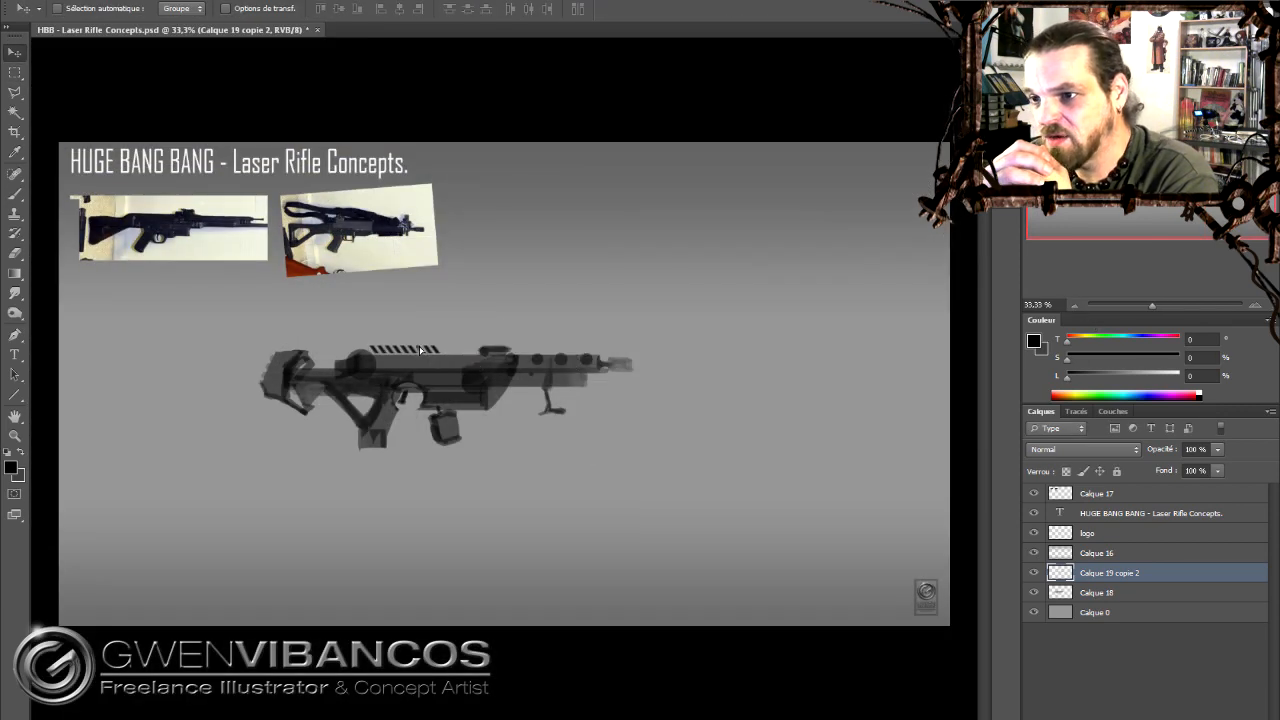
shift+click(1129, 592)
key(ctrl+e)
Even out the receiver's upper body with horizontal strokes in a grey sampled from the rifle.
key(ctrl+plus)
key(b)
alt+click(517, 371)
drag(517, 371, 445, 372)
drag(519, 349, 470, 350)
Refine the buttstock with dark edges and a small cut-out in its upper part.
alt+click(282, 355)
mouse_move(300, 340)
mouse_down()
mouse_move(280, 350)
mouse_move(305, 355)
mouse_up()
drag(300, 355, 390, 356)
key(e)
key(b)
mouse_move(292, 340)
mouse_down()
mouse_move(270, 402)
mouse_move(292, 420)
mouse_up()
Redefine the diagonal stock strut and the pistol grip with sampled greys and darker outlines.
alt+click(320, 398)
mouse_move(330, 392)
mouse_down()
mouse_move(390, 448)
mouse_move(376, 482)
mouse_move(418, 480)
mouse_move(378, 484)
mouse_up()
alt+click(388, 352)
right_click(408, 435)
click(508, 591)
alt+click(405, 456)
alt+click(390, 472)
drag(430, 405, 412, 474)
alt+click(403, 447)
Rework the magazine below the receiver into a banded cylindrical canister, trimming its edges with the eraser.
mouse_move(508, 438)
mouse_down()
mouse_move(427, 444)
mouse_move(518, 432)
mouse_up()
alt+click(492, 424)
mouse_move(504, 470)
mouse_down()
mouse_move(522, 468)
mouse_move(524, 424)
mouse_move(480, 424)
mouse_move(524, 423)
mouse_move(498, 427)
mouse_move(490, 474)
mouse_up()
key(e)
right_click(480, 428)
key(b)
alt+click(561, 390)
alt+click(500, 445)
key(e)
drag(524, 430, 529, 452)
key(b)
alt+click(494, 472)
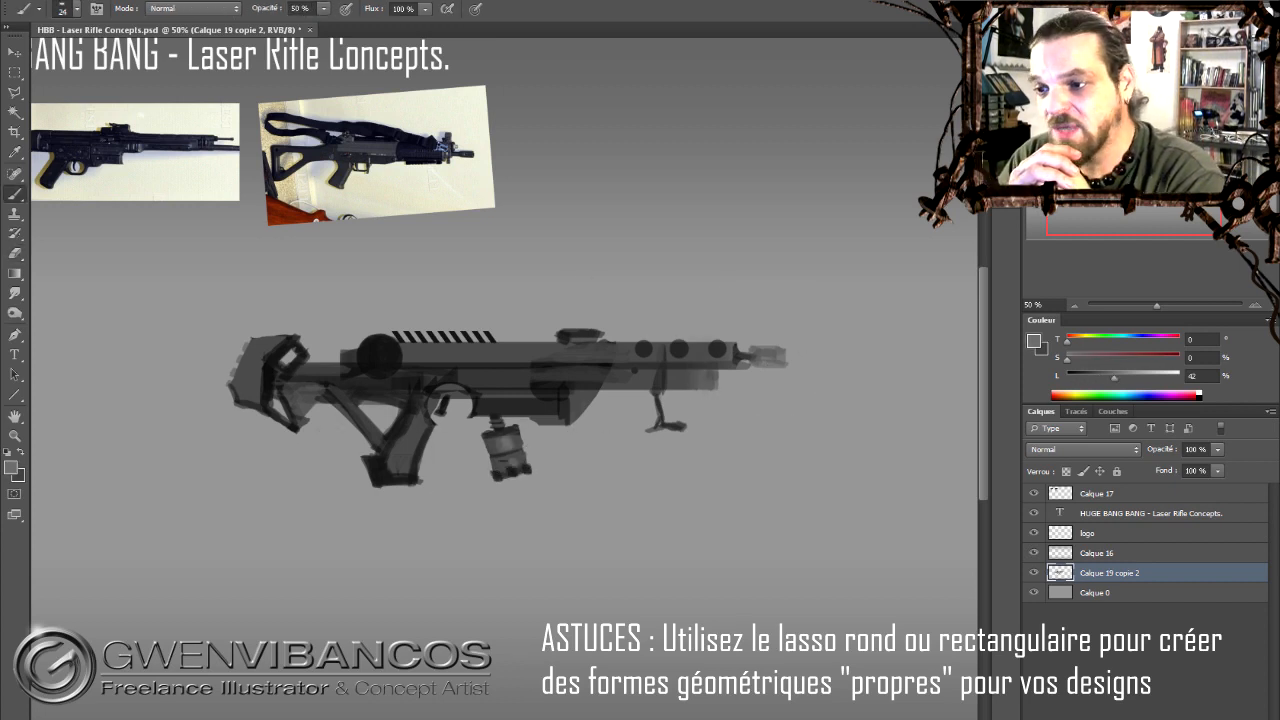
Paint a dark foregrip with diagonal grooves inside a rectangular selection under the barrel, and apply a Free Transform.
key(m)
mouse_move(573, 380)
mouse_down()
mouse_move(645, 414)
mouse_move(638, 388)
mouse_move(655, 397)
mouse_up()
key(b)
right_click(630, 398)
click(726, 499)
right_click(584, 410)
right_click(656, 380)
double_click(759, 497)
alt+click(607, 404)
key(ctrl+t)
key(Return)
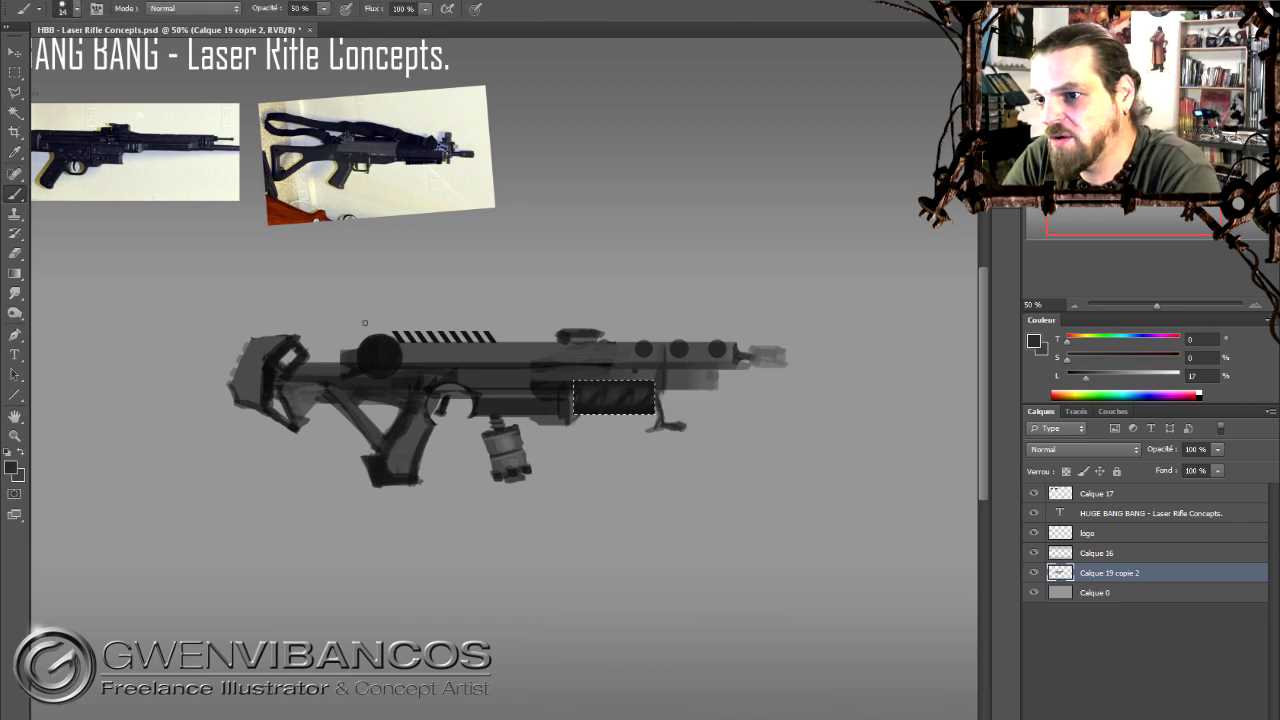
Deselect the foregrip and erase three notches along its lower edge to give it a wavy outline.
key(ctrl+d)
drag(1086, 377, 1099, 377)
key(e)
click(588, 416)
click(613, 416)
click(639, 416)
key(b)
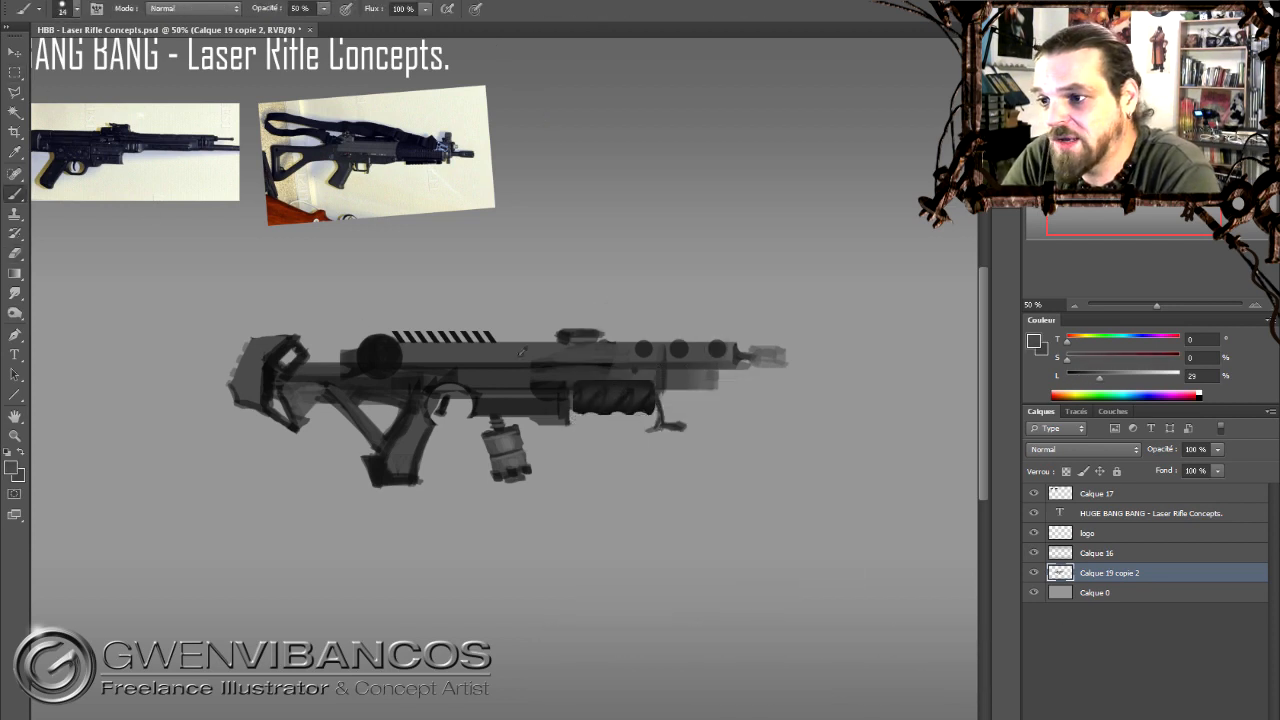
Paint angular panel shapes and dark recesses along the receiver above the foregrip.
alt+click(611, 355)
drag(613, 370, 657, 370)
alt+click(522, 380)
key(ctrl+plus)
key(ctrl+plus)
drag(1069, 139, 1122, 175)
key(ctrl+minus)
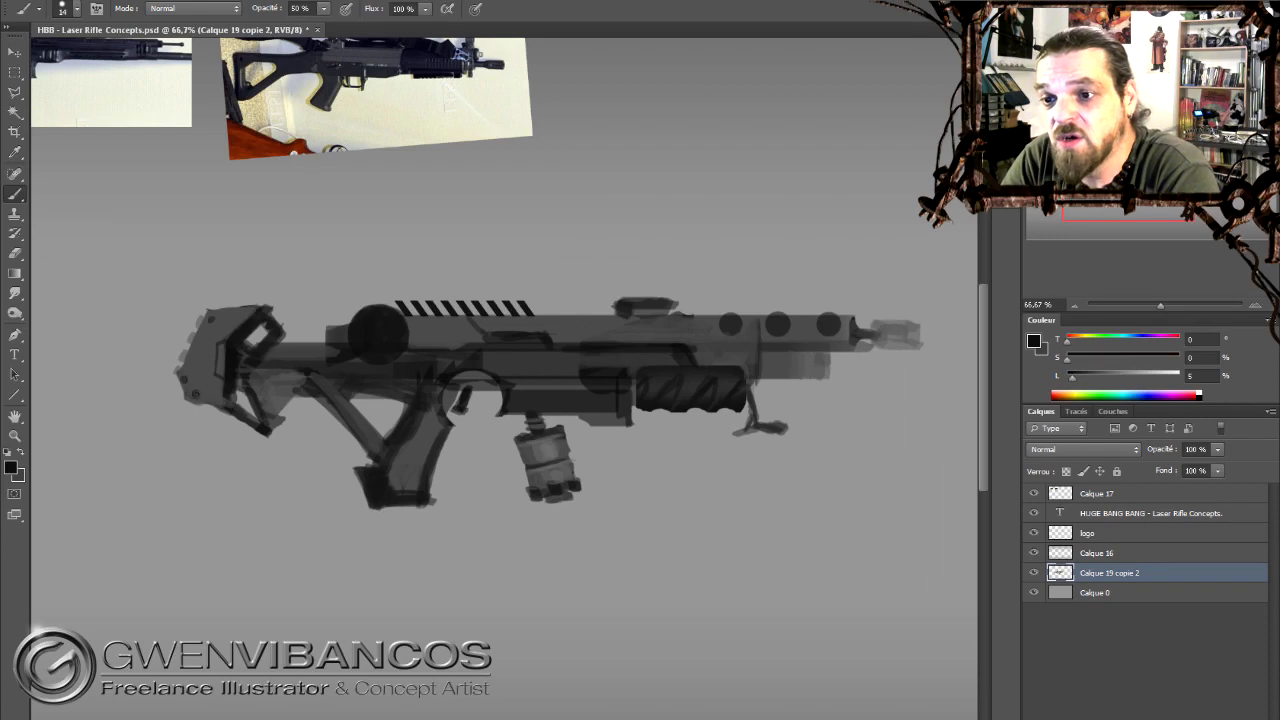
Repaint the diagonal stock strut in flat grey with dark contours and a small bolt.
alt+click(259, 378)
alt+click(307, 374)
mouse_move(250, 380)
mouse_down()
mouse_move(270, 414)
mouse_move(354, 436)
mouse_up()
alt+click(330, 400)
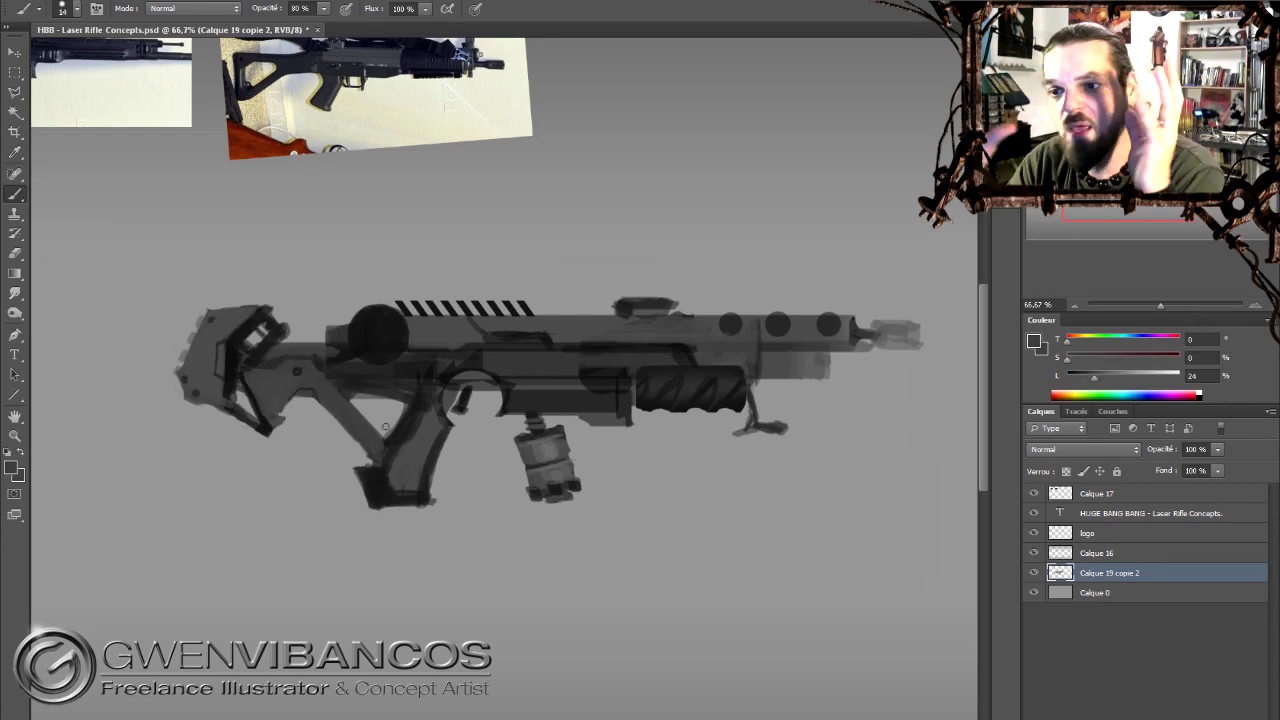
At 50% brush opacity, repaint the pistol grip and its receiver joint in lighter grey with small bolts and a slot.
alt+click(458, 335)
alt+click(385, 340)
alt+click(407, 367)
key(5)
mouse_move(392, 368)
mouse_down()
mouse_move(472, 354)
mouse_move(390, 490)
mouse_up()
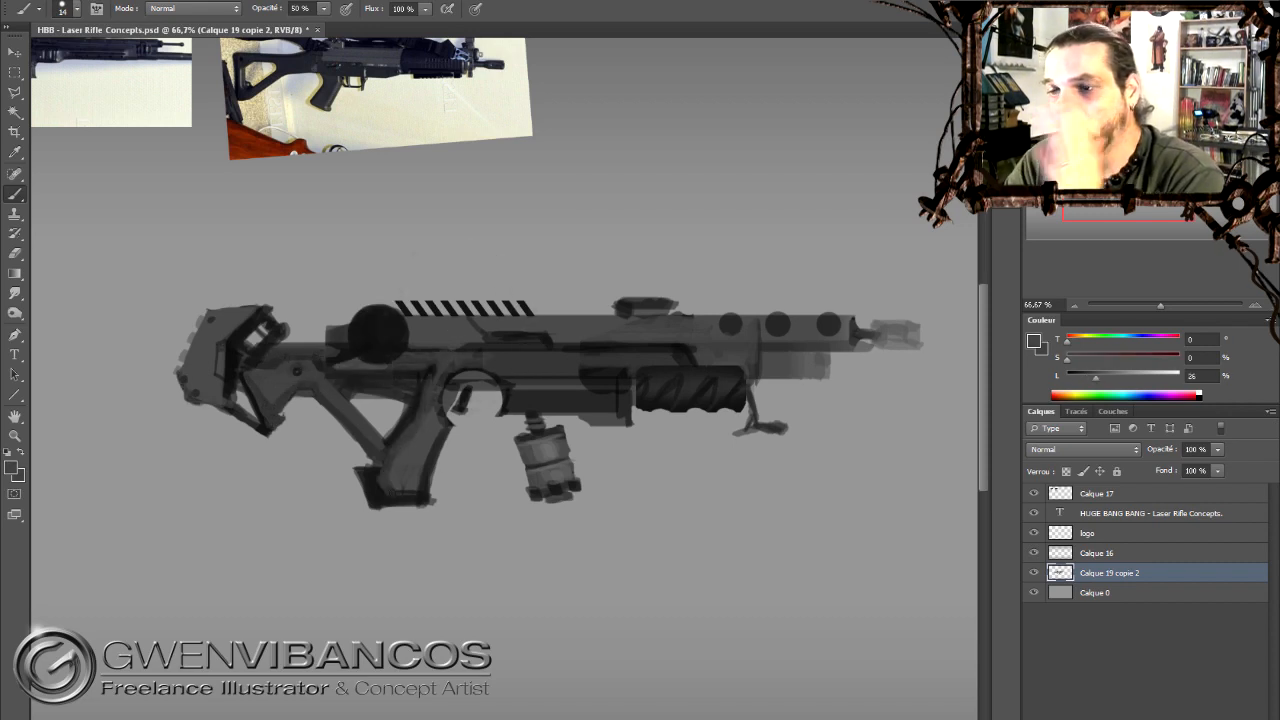
alt+click(395, 415)
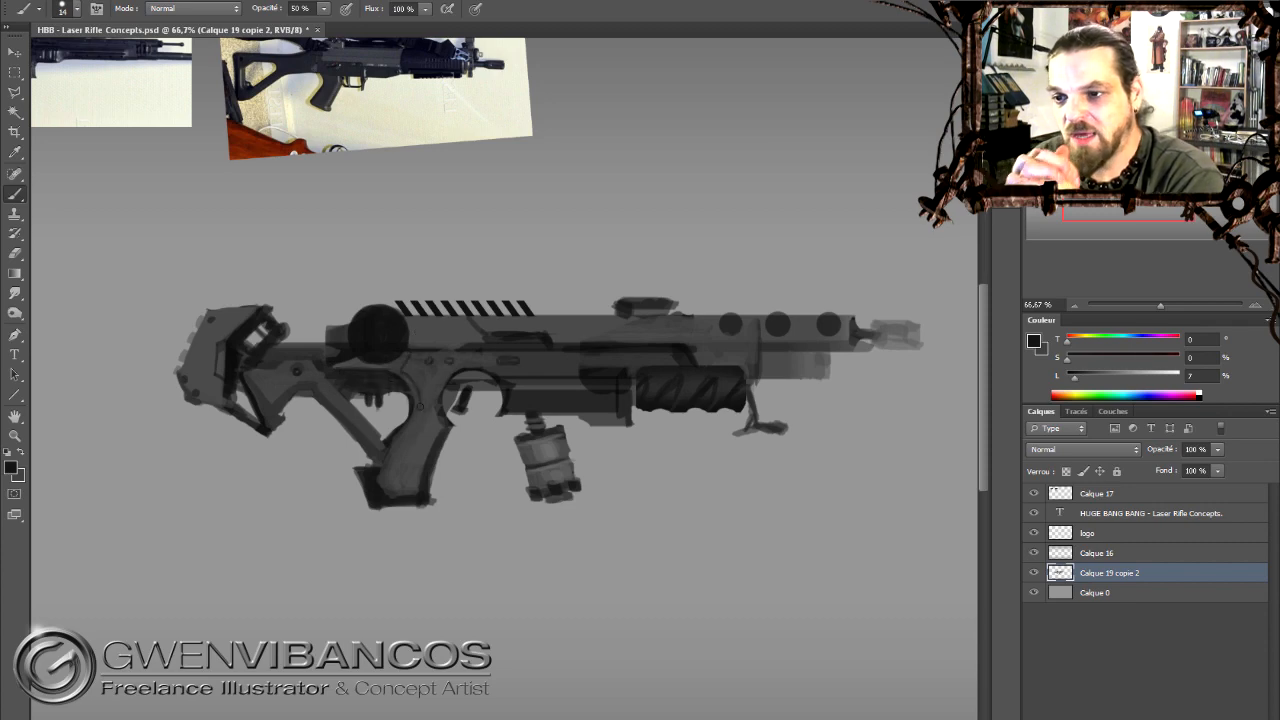
Add horizontal ridges to the pistol grip and sharpen its dark base cap.
alt+click(430, 426)
drag(388, 478, 365, 500)
alt+click(395, 498)
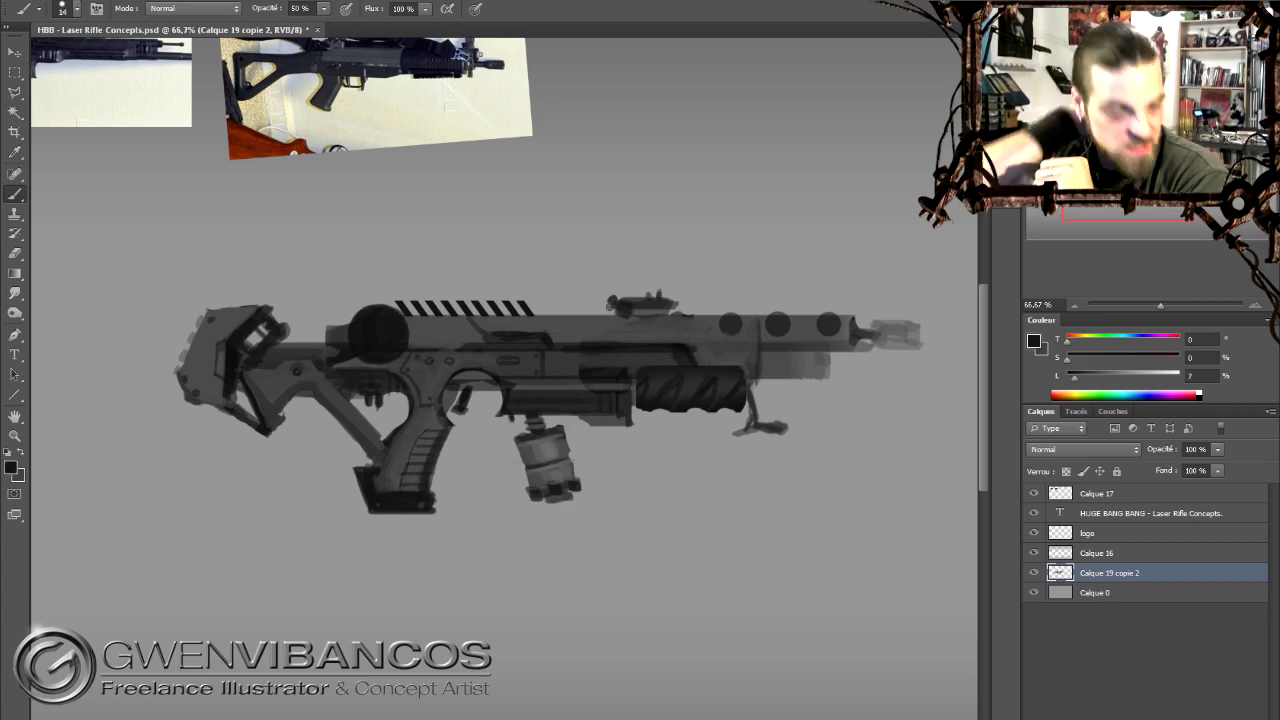
Clean up the top sight with the eraser and paint small notches on the barrel in front of it.
key(e)
mouse_move(678, 314)
mouse_down()
mouse_move(706, 312)
mouse_move(676, 314)
mouse_up()
key(b)
key(e)
key(b)
alt+click(636, 315)
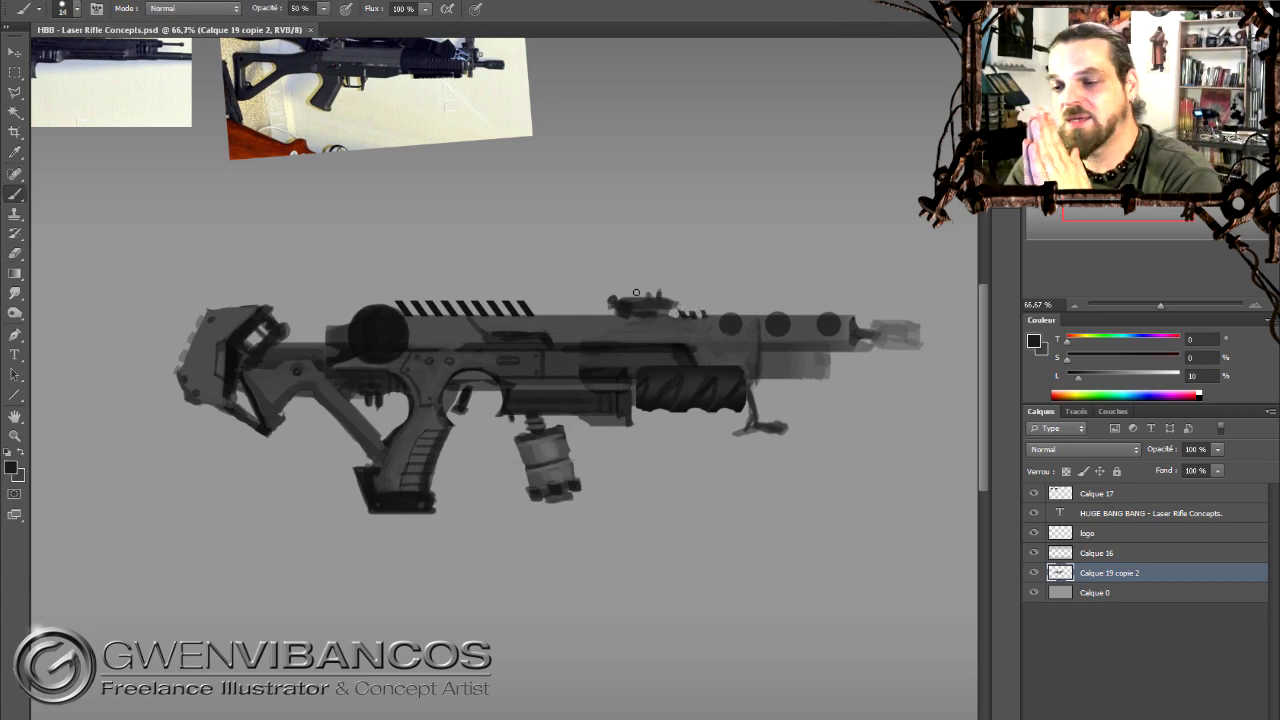
Repaint the muzzle as a dark, angled flash hider and erase the excess beneath it.
alt+click(905, 335)
mouse_move(917, 321)
mouse_down()
mouse_move(879, 339)
mouse_move(922, 314)
mouse_up()
alt+click(882, 334)
key(e)
drag(910, 354, 868, 354)
key(b)
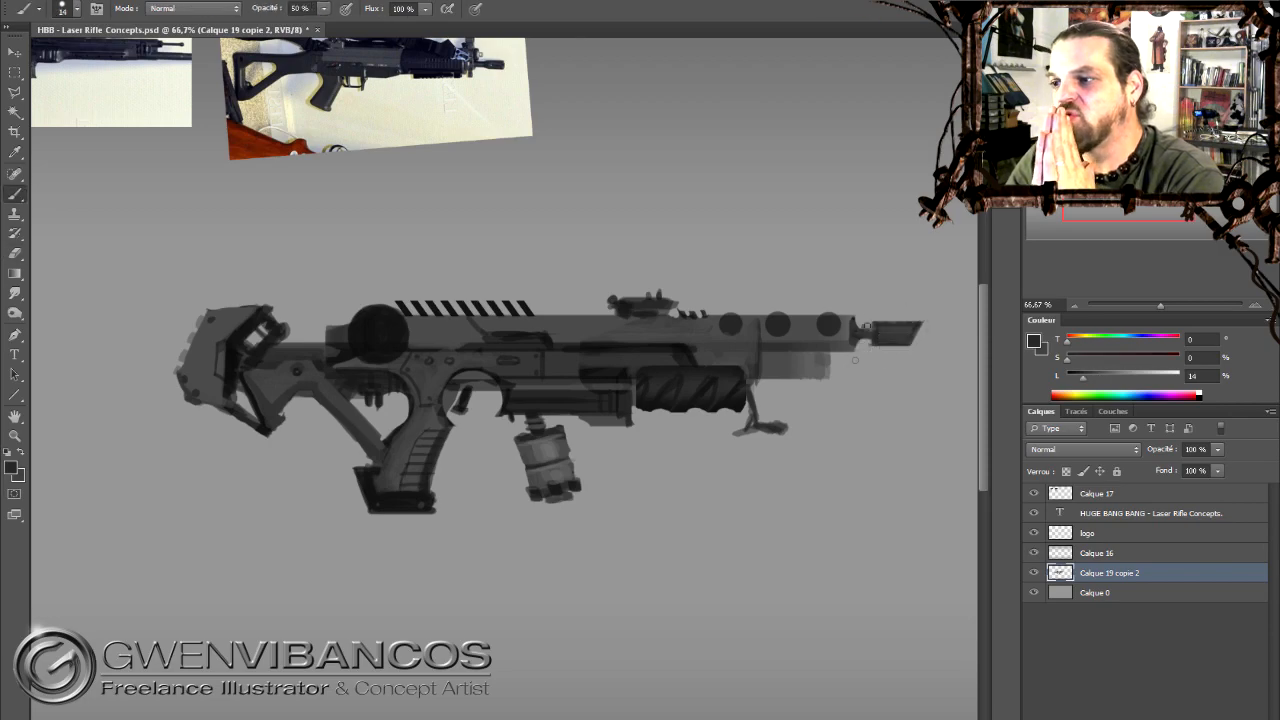
Place the HBB - Laser Gun Concepts V2 image in the document as a reference layer.
key(ctrl+minus)
key(alt+Tab)
drag(728, 142, 830, 305)
key(Return)
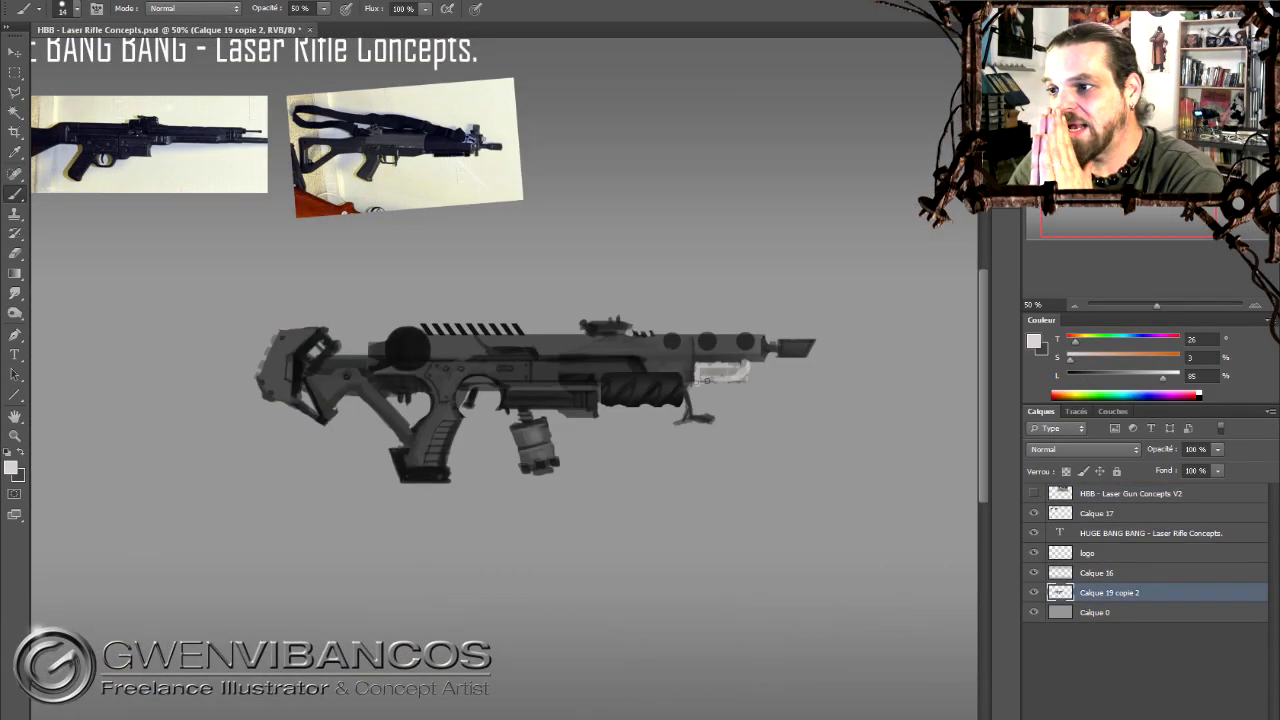
Paint light accent plates under the barrel and, on a new layer, on the sight and behind the round housing.
alt+click(697, 367)
drag(697, 366, 752, 363)
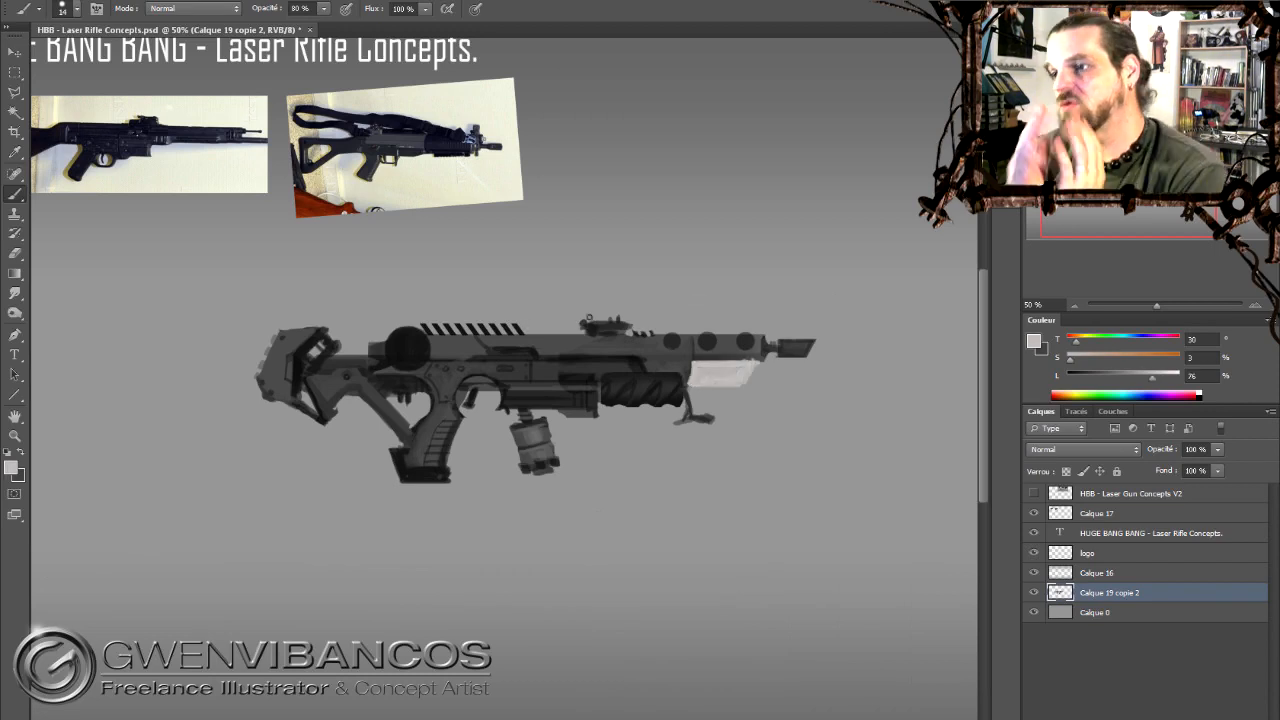
key(ctrl+shift+alt+n)
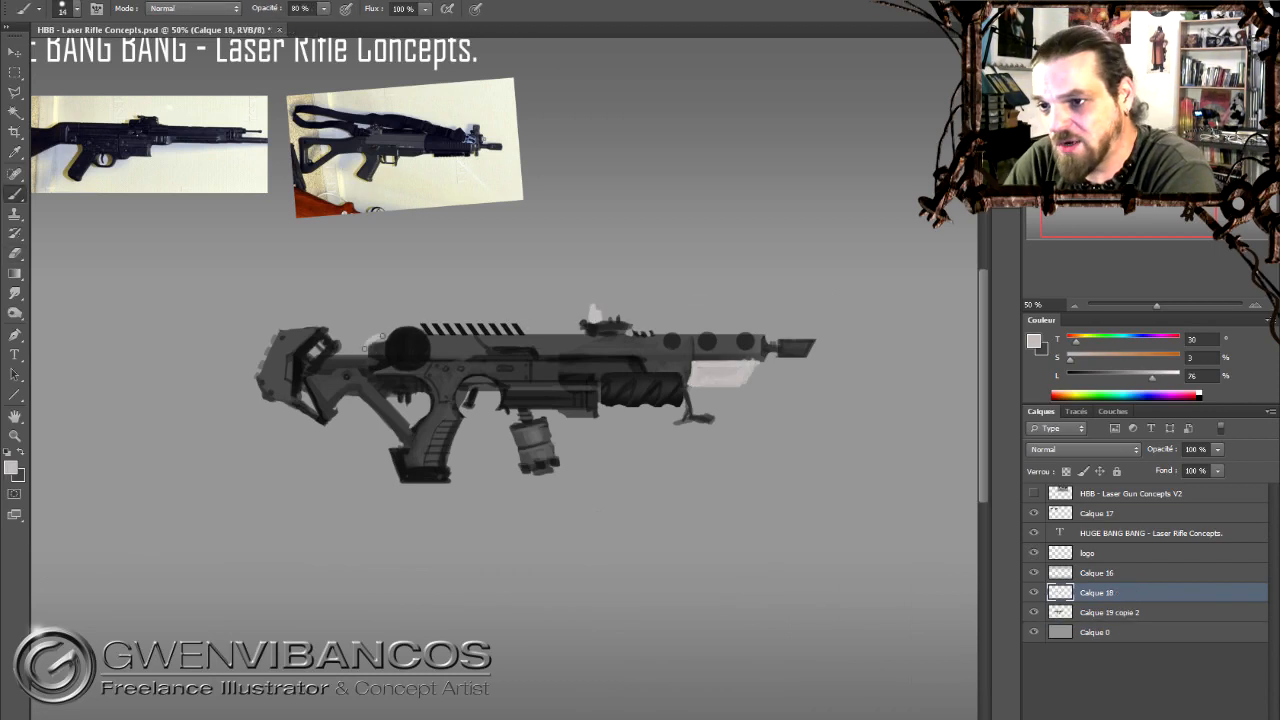
drag(377, 343, 357, 355)
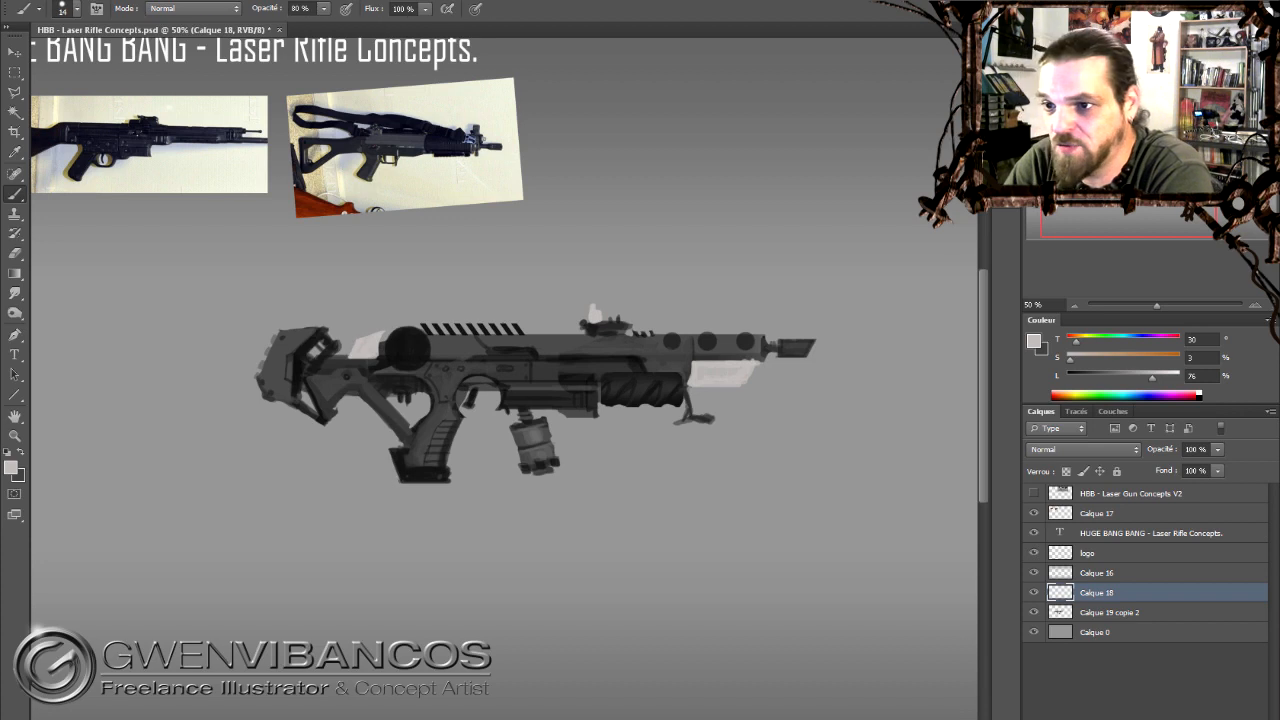
alt+click(705, 374)
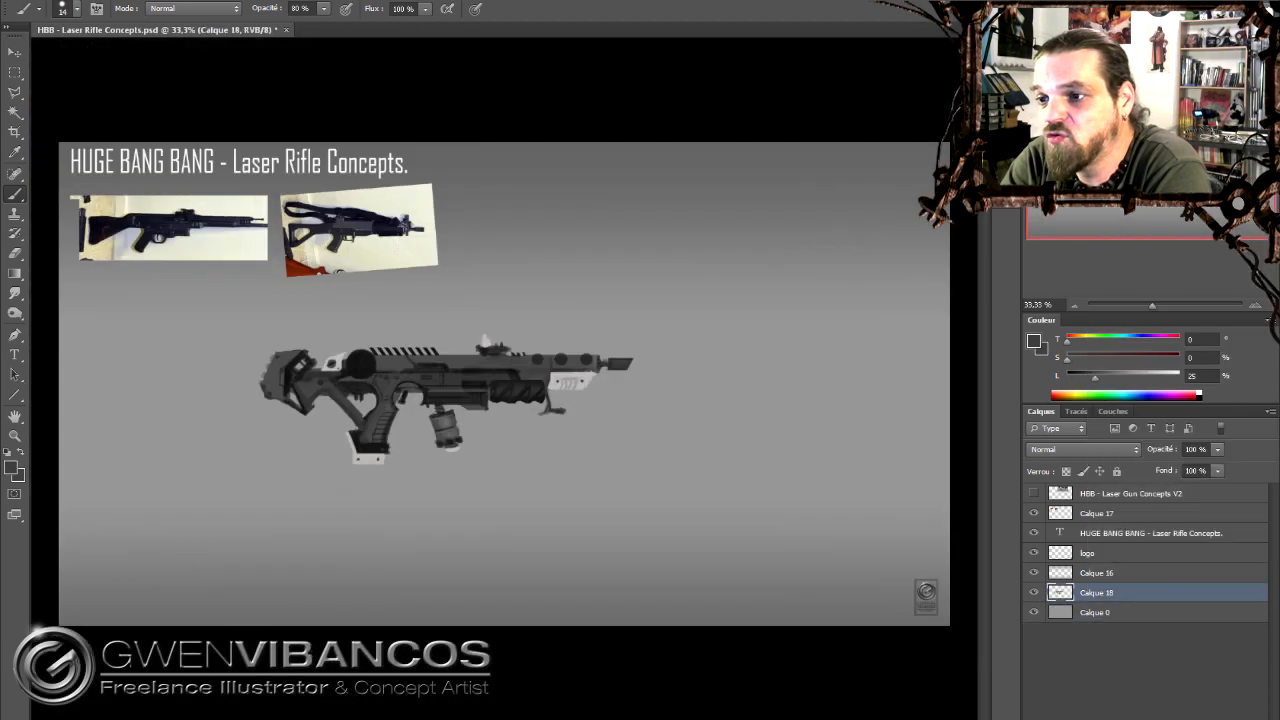
Set the layer's blending mode to Incrustation and the brush opacity to 20%.
click(1083, 449)
click(1080, 250)
key(2)
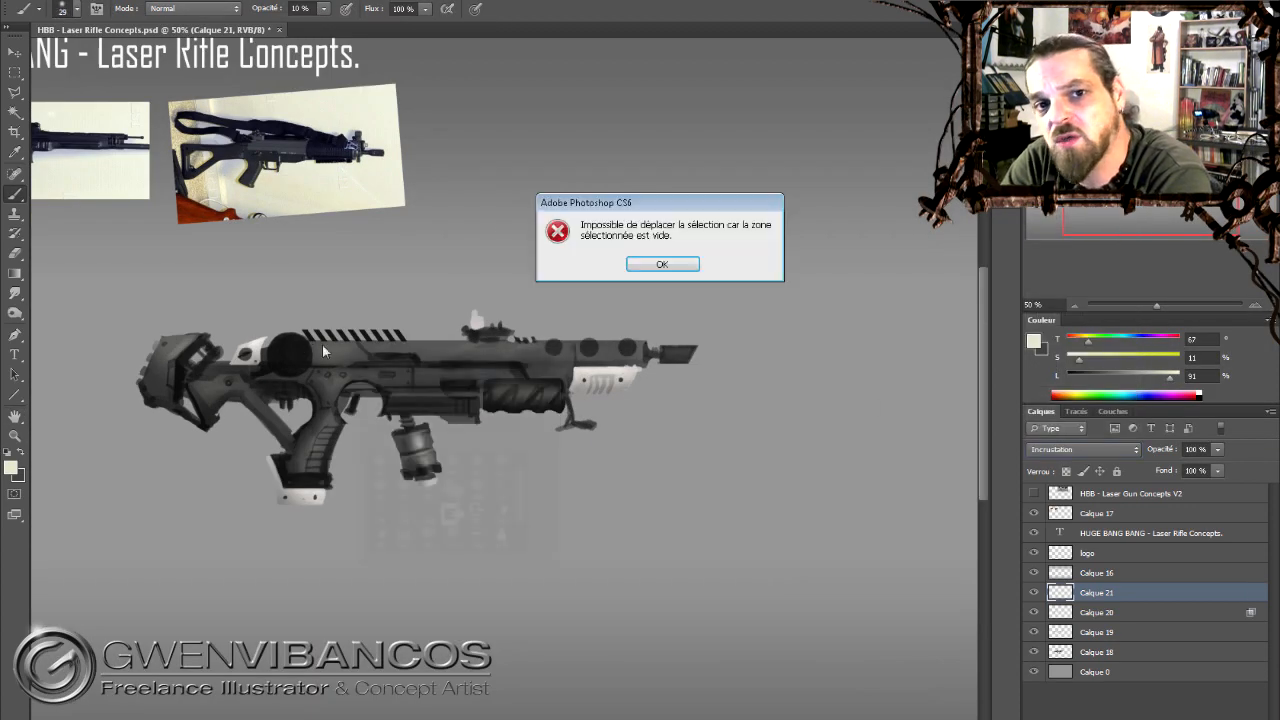
Dismiss the move error and paint off-white highlights on the rifle's metal parts with a 16-pixel brush.
key(Return)
right_click(390, 347)
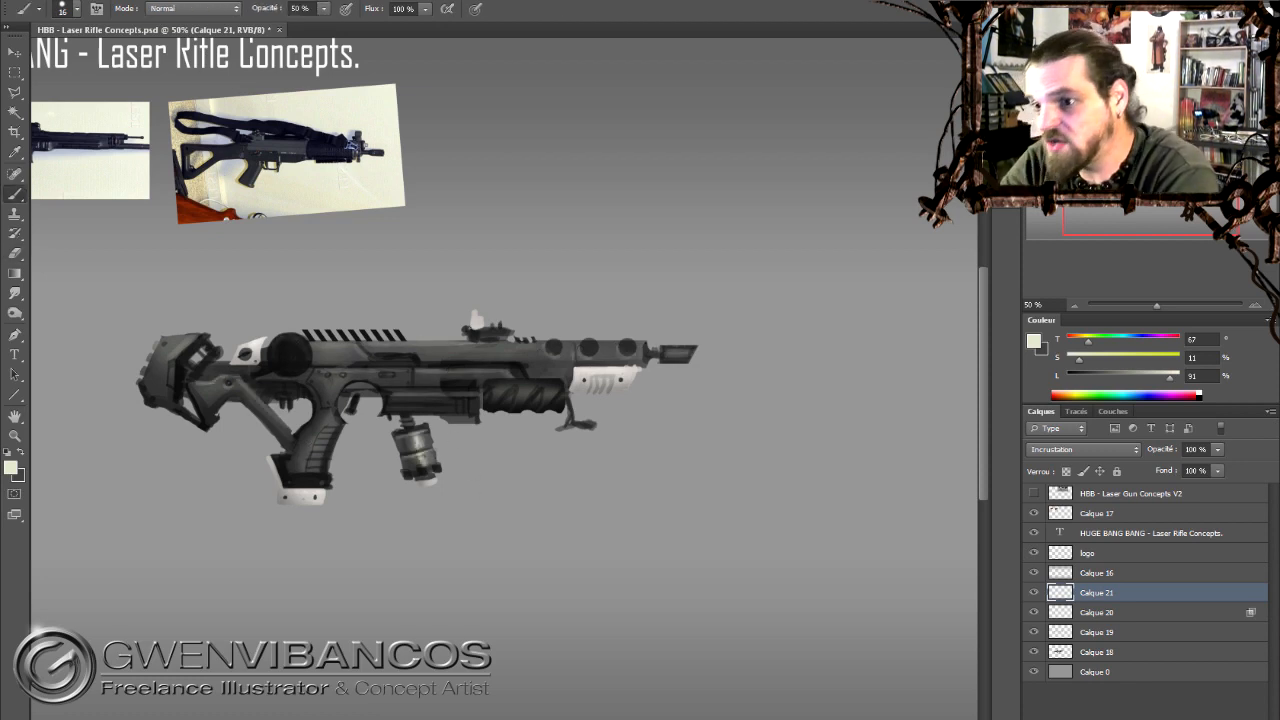
key(ctrl+minus)
key(ctrl+minus)
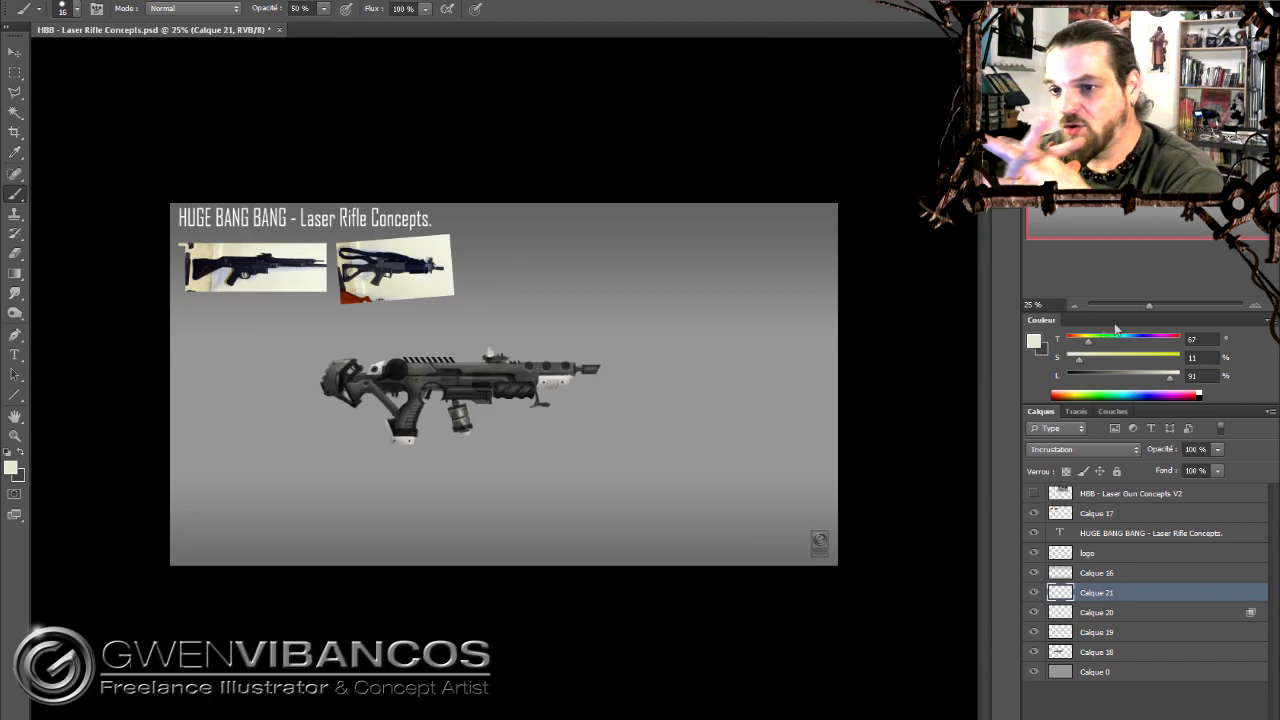
Merge the rifle layers Calque 18 to Calque 21 into a single layer and activate the Dodge tool.
key(ctrl+plus)
shift+click(1108, 651)
right_click(1108, 651)
click(1137, 462)
key(ctrl+plus)
click(15, 312)
click(53, 312)
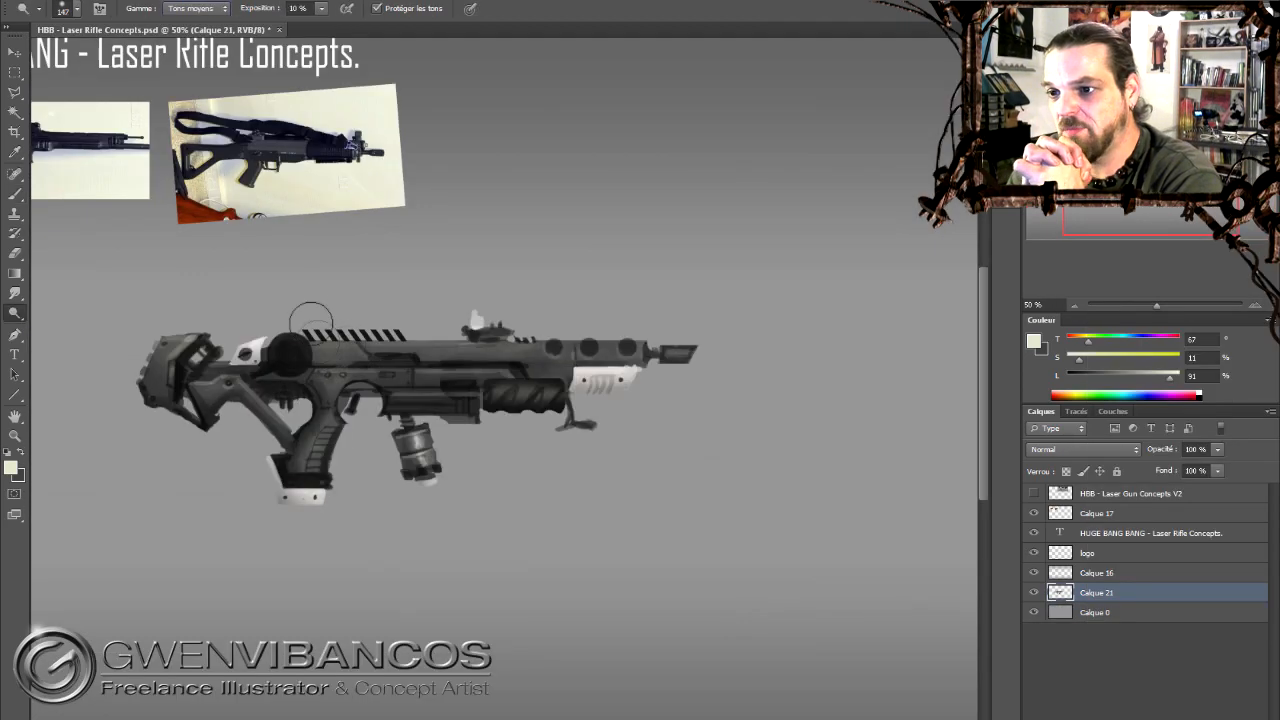
Add a new layer above the rifle, change its blending mode, fill it with brown and hide it.
key(ctrl+shift+alt+n)
click(1083, 449)
click(1060, 642)
click(1078, 341)
click(1126, 359)
click(1118, 376)
click(15, 273)
click(469, 330)
click(1033, 592)
Load the rifle's outline as a selection, fill it with white on a new layer and deselect.
click(1120, 612)
key(ctrl+j)
drag(1143, 618, 1240, 708)
ctrl+click(1060, 612)
key(ctrl+shift+alt+n)
click(15, 273)
click(300, 390)
click(15, 72)
key(ctrl+d)
Duplicate the white silhouette layer four times and merge the layers into one solid silhouette.
key(ctrl+j)
key(ctrl+j)
key(ctrl+j)
key(ctrl+j)
shift+click(1163, 689)
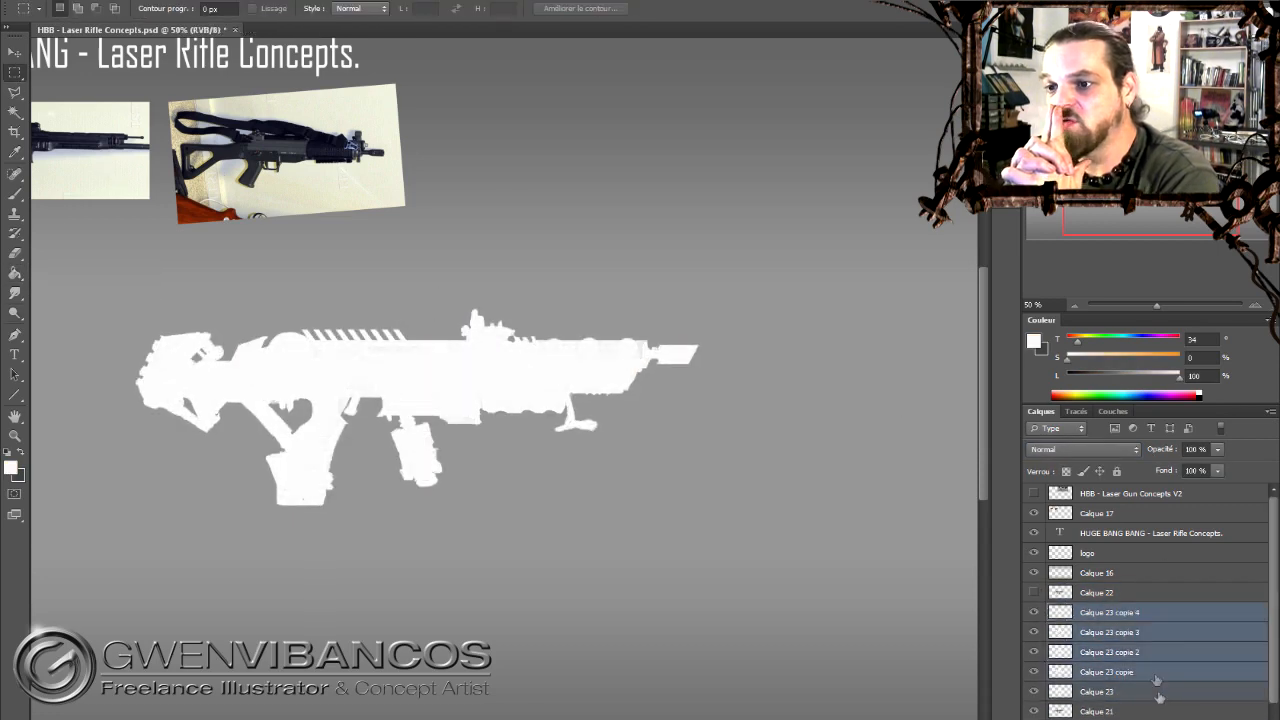
key(ctrl+e)
Adjust the silhouette with Hue/Saturation and merge it with the rifle layer.
drag(1110, 612, 1040, 637)
key(ctrl+u)
drag(1047, 501, 985, 467)
click(1236, 352)
shift+click(1120, 612)
right_click(1088, 612)
click(1154, 428)
Fill the rifle's outline with dark brown on Calque 22 and adjust its Hue/Saturation.
ctrl+click(1061, 598)
click(15, 273)
click(558, 400)
key(ctrl+u)
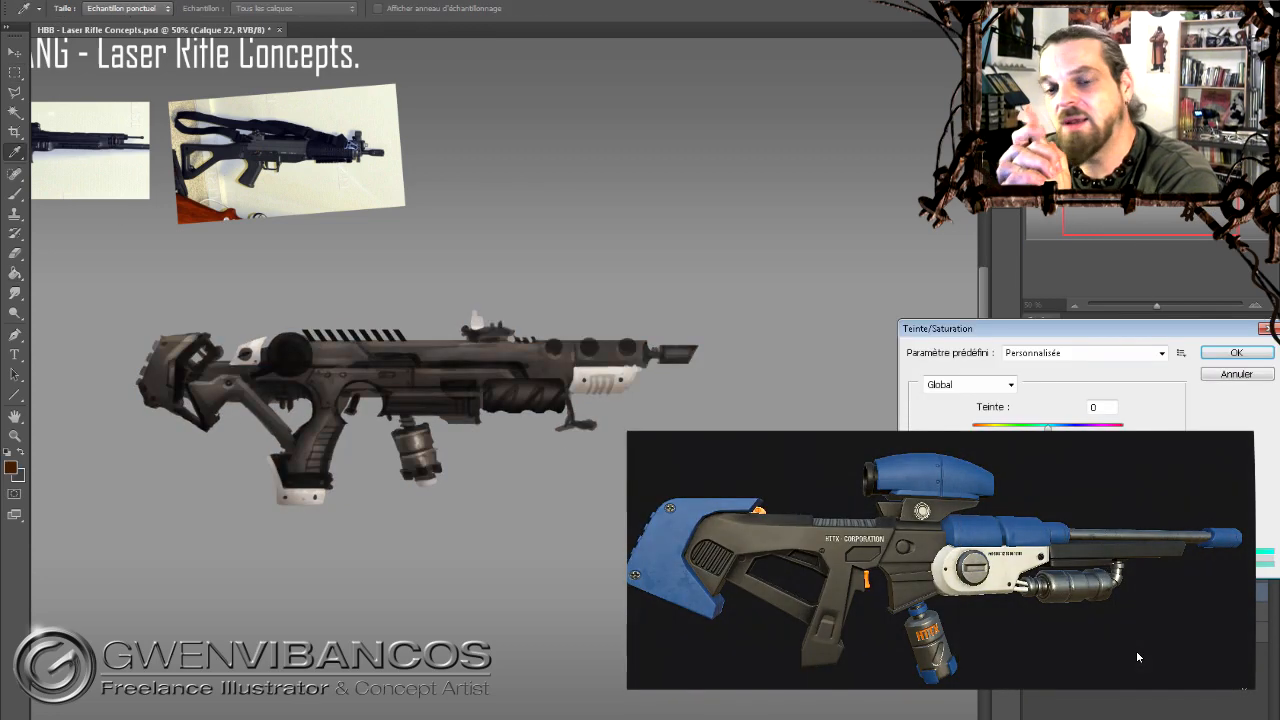
click(1236, 352)
On a new layer, paint the butt plate blue with hue 214 and saturation 51%.
key(ctrl+shift+alt+n)
drag(1094, 377, 1127, 377)
drag(1179, 359, 1138, 359)
drag(1075, 341, 1134, 341)
drag(1138, 359, 1124, 359)
right_click(164, 382)
click(15, 193)
right_click(246, 385)
double_click(295, 491)
mouse_move(183, 342)
mouse_down()
mouse_move(150, 368)
mouse_move(165, 402)
mouse_up()
key(e)
key(b)
Paint the muzzle tip and the upper receiver blue with a smaller brush.
key(bracketleft)
drag(665, 356, 683, 346)
mouse_move(371, 347)
mouse_down()
mouse_move(568, 345)
mouse_move(428, 358)
mouse_up()
Lighten the rifle layer Calque 21 with Levels by setting the midtone input to 1.16.
ctrl+click(575, 370)
key(ctrl+l)
drag(1032, 378, 1022, 378)
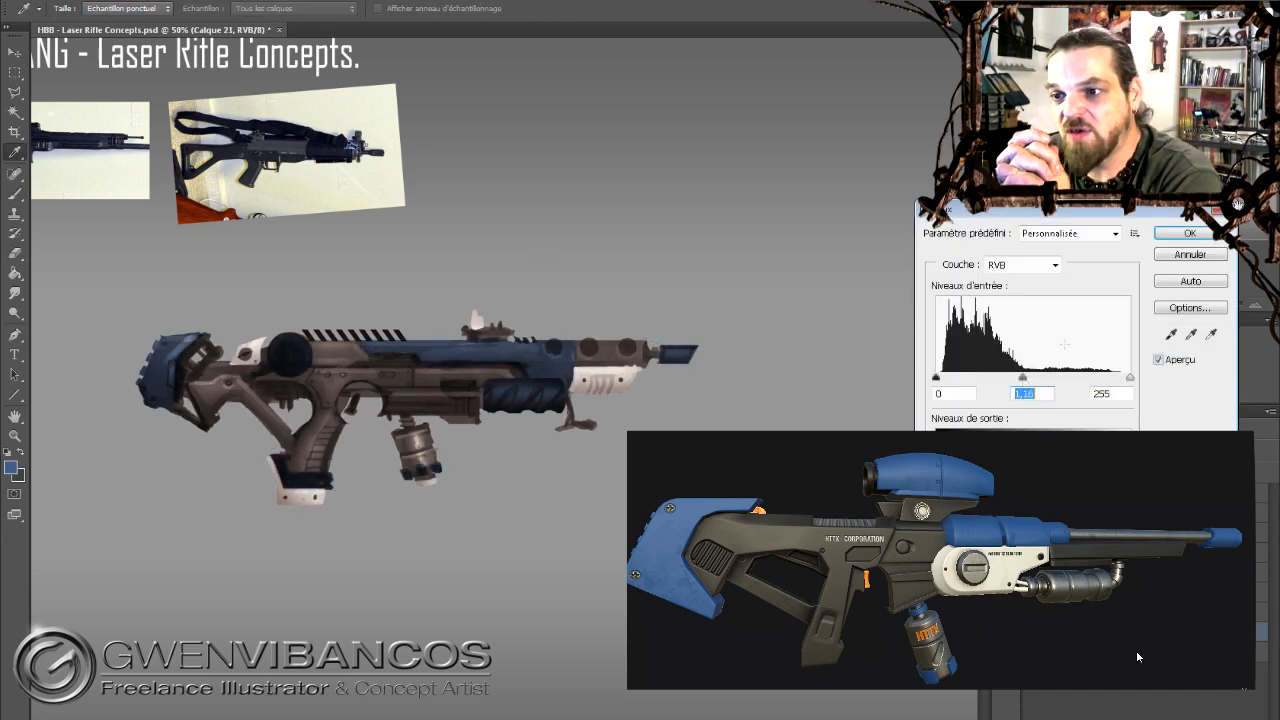
key(Return)
key(ctrl+u)
key(Escape)
Extend the blue on Calque 23 over the barrel vents and the under-barrel block, and erase it from the ribbed foregrip.
ctrl+click(580, 350)
drag(582, 348, 640, 352)
key(e)
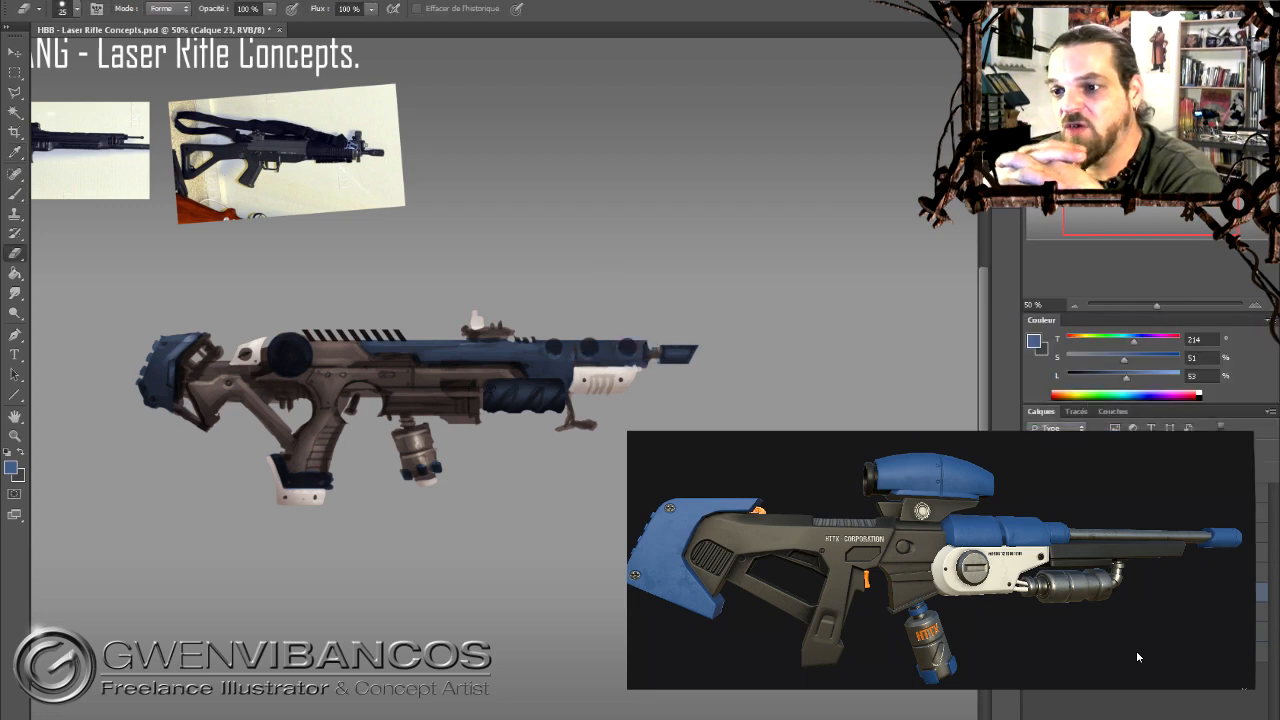
key(b)
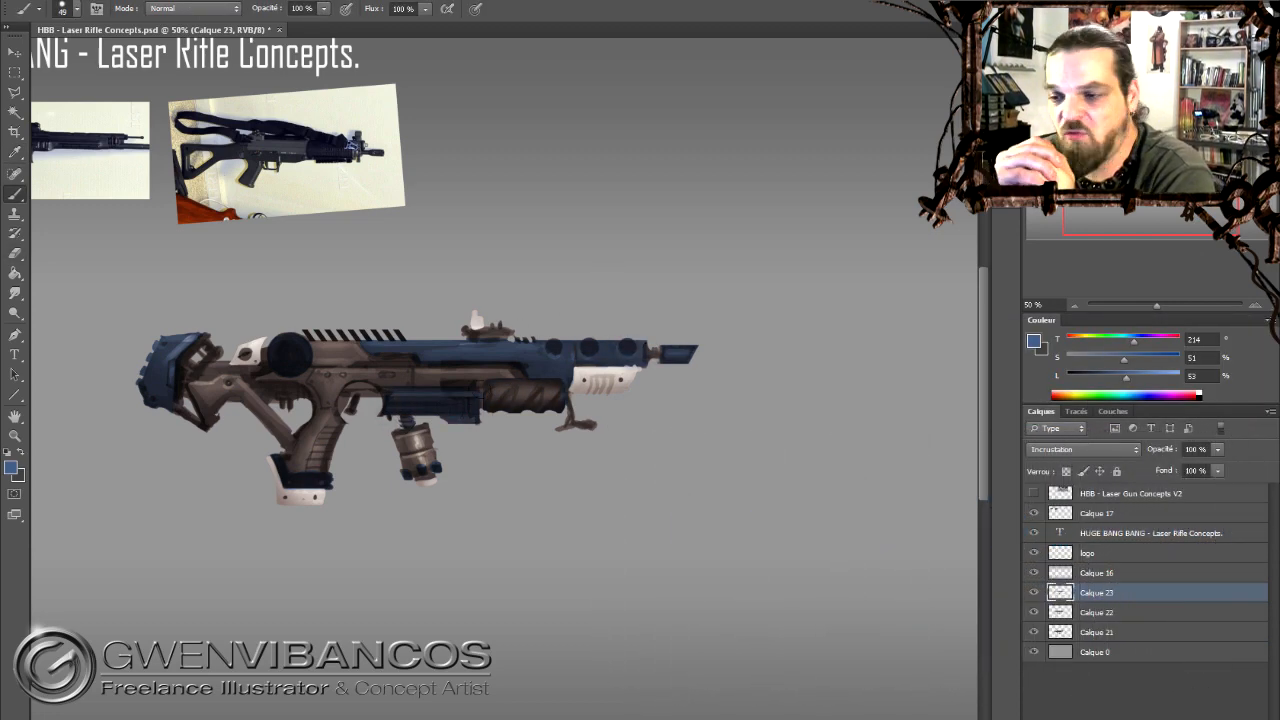
Adjust the Hue/Saturation of the blue layer and show the HBB - Laser Gun Concepts V2 reference for comparison.
key(ctrl+u)
key(Return)
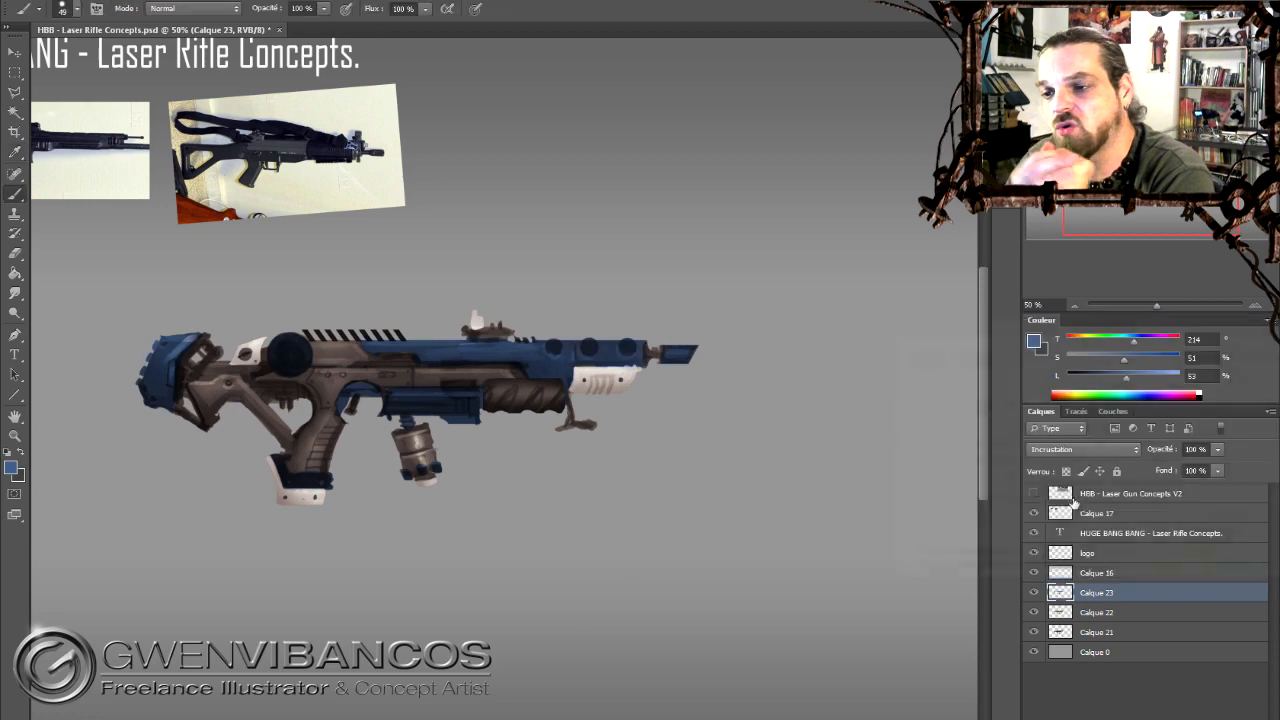
click(1033, 493)
key(ctrl+u)
key(Escape)
Sample the orange from the reference sheet, hide the sheet and paint the trigger orange on a new layer.
alt+click(489, 198)
alt+click(491, 197)
key(ctrl+plus)
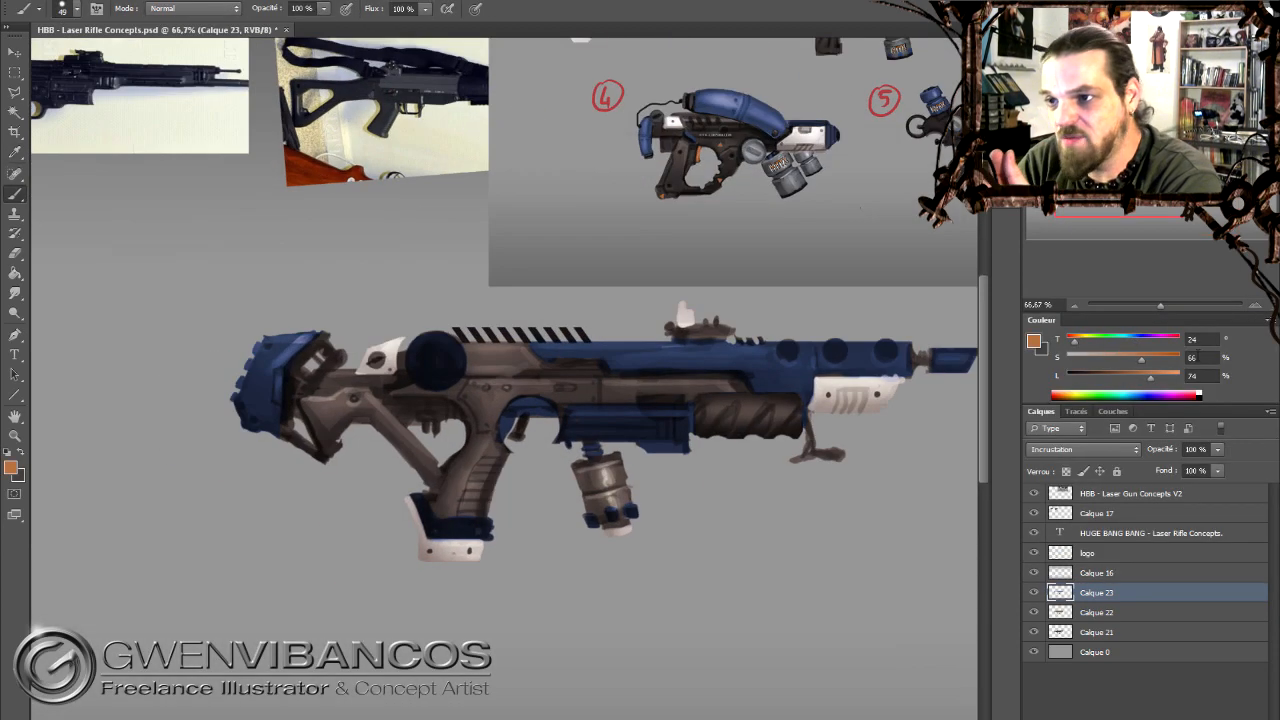
click(1033, 493)
key(ctrl+shift+alt+n)
drag(540, 420, 413, 400)
right_click(412, 404)
drag(462, 446, 436, 446)
mouse_move(403, 395)
mouse_down()
mouse_move(395, 413)
mouse_move(398, 396)
mouse_up()
Refine the shading and edges of the blue barrel housing and butt plate with sampled blues at 50% brush opacity.
alt+click(422, 386)
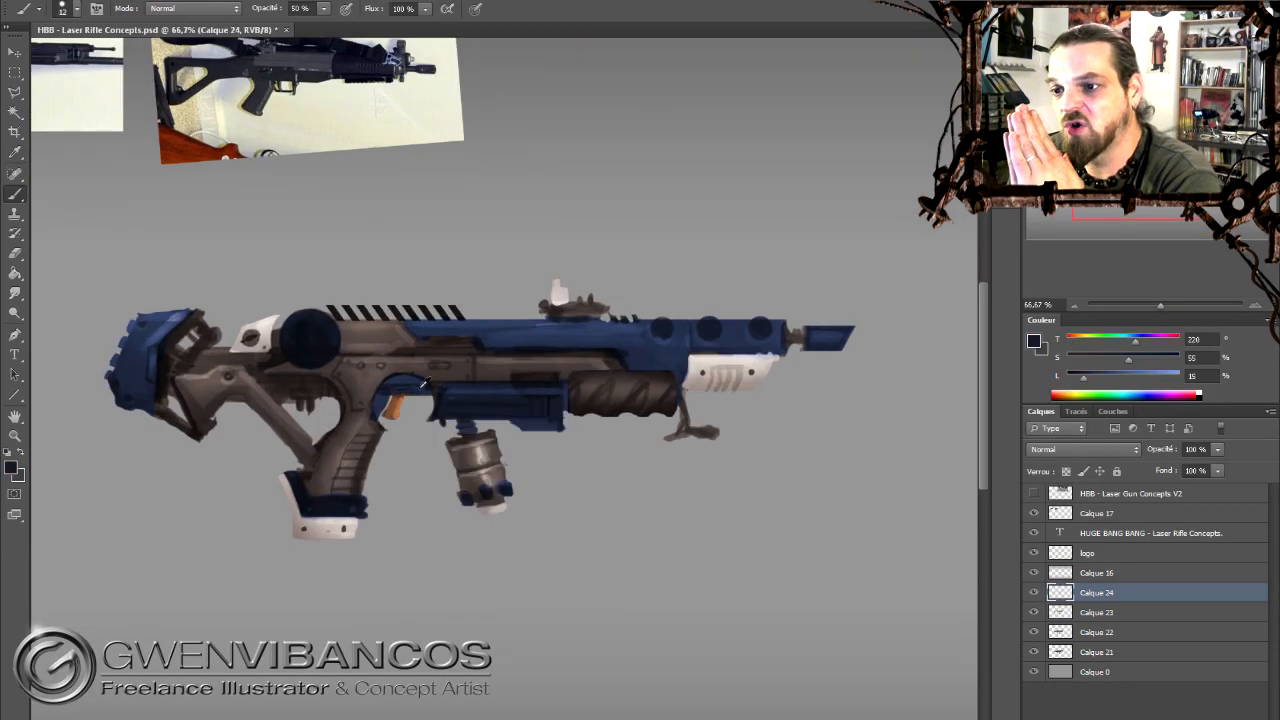
alt+click(484, 341)
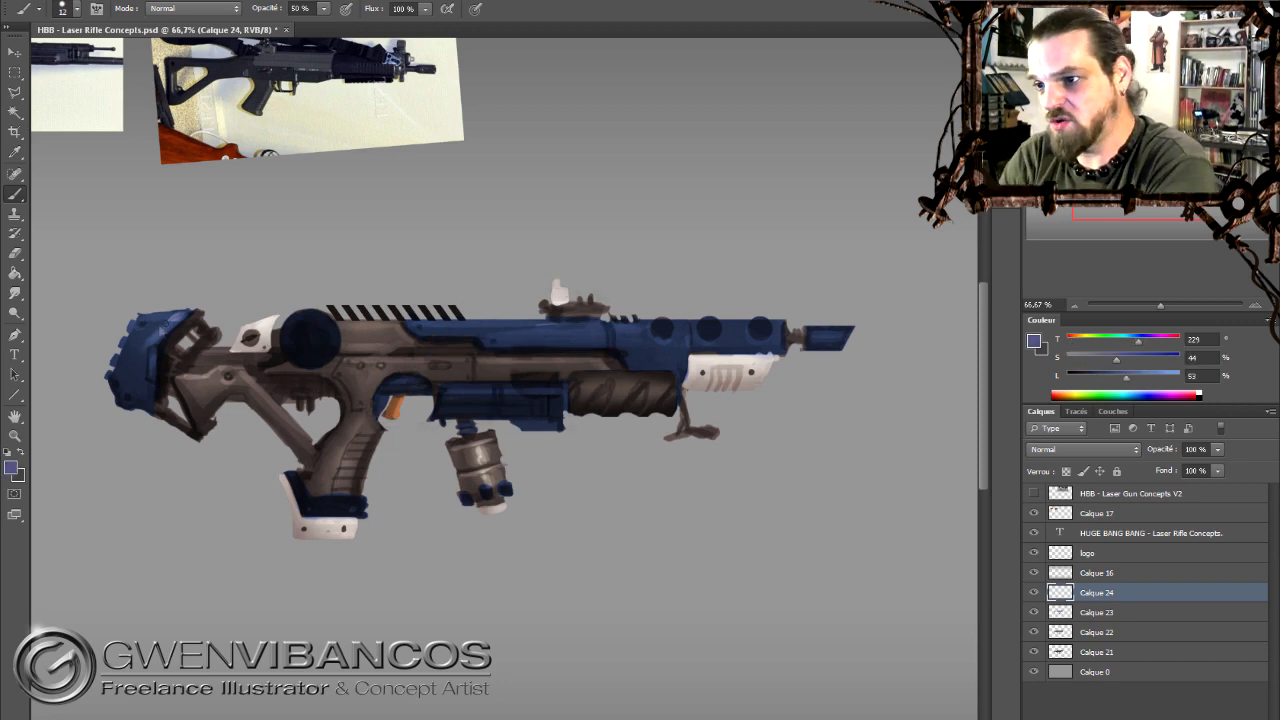
alt+click(146, 336)
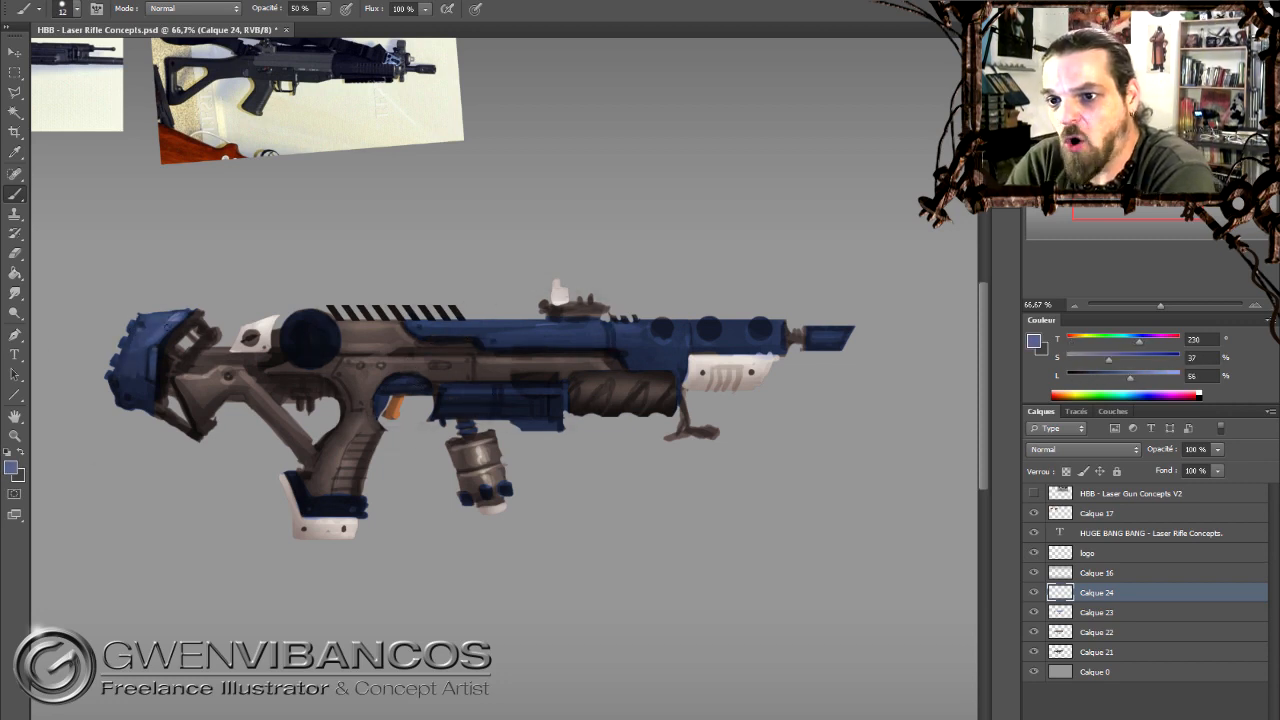
Make an elliptical selection fitted around the round housing behind the receiver.
right_click(332, 352)
right_click(15, 73)
click(80, 87)
drag(276, 306, 340, 370)
key(ctrl+t)
key(Return)
Shade the round housing as a blue sphere with a lighter highlight, and clear the selection.
key(b)
right_click(275, 338)
double_click(394, 440)
click(299, 319)
right_click(320, 350)
click(352, 386)
drag(1126, 377, 1152, 377)
click(300, 318)
key(m)
key(ctrl+d)
Define the brown receiver's edges and panel lines with sampled browns and a 17-pixel brush.
key(b)
right_click(456, 386)
alt+click(393, 362)
alt+click(404, 342)
alt+click(358, 356)
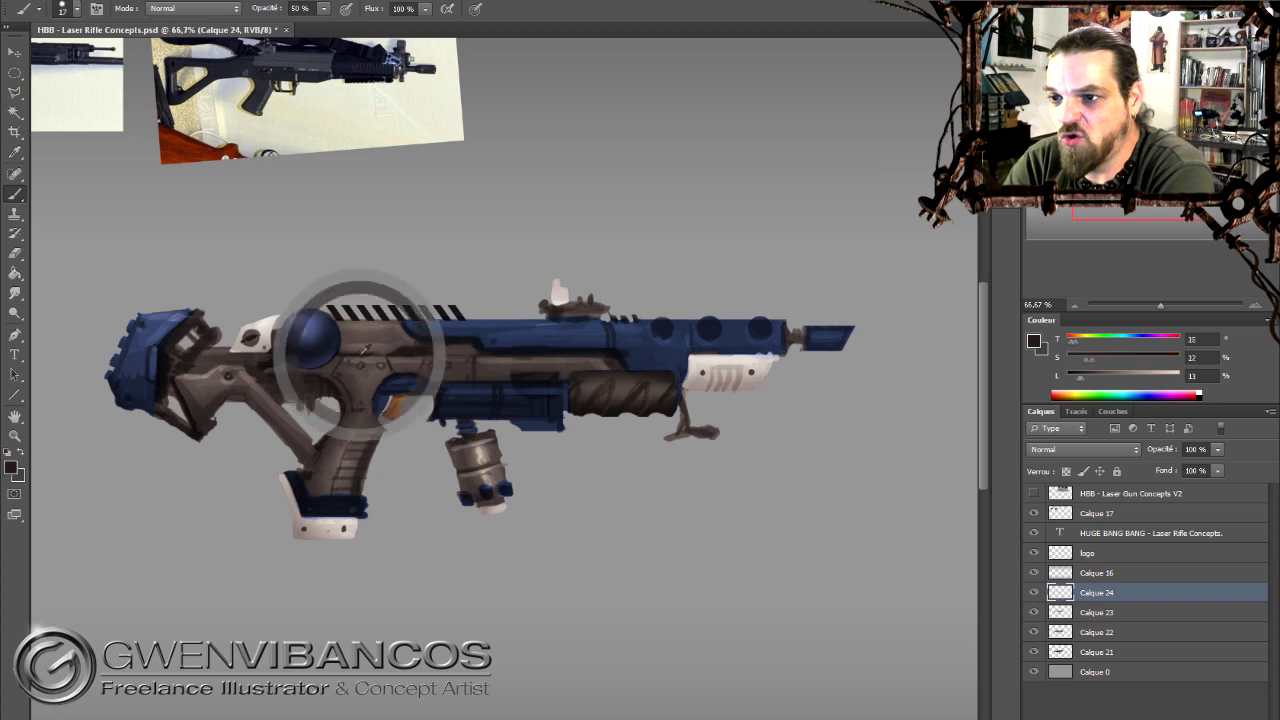
alt+click(466, 362)
alt+click(443, 347)
Paint raised blue rims and dark centres on the three round barrel vents.
alt+click(678, 318)
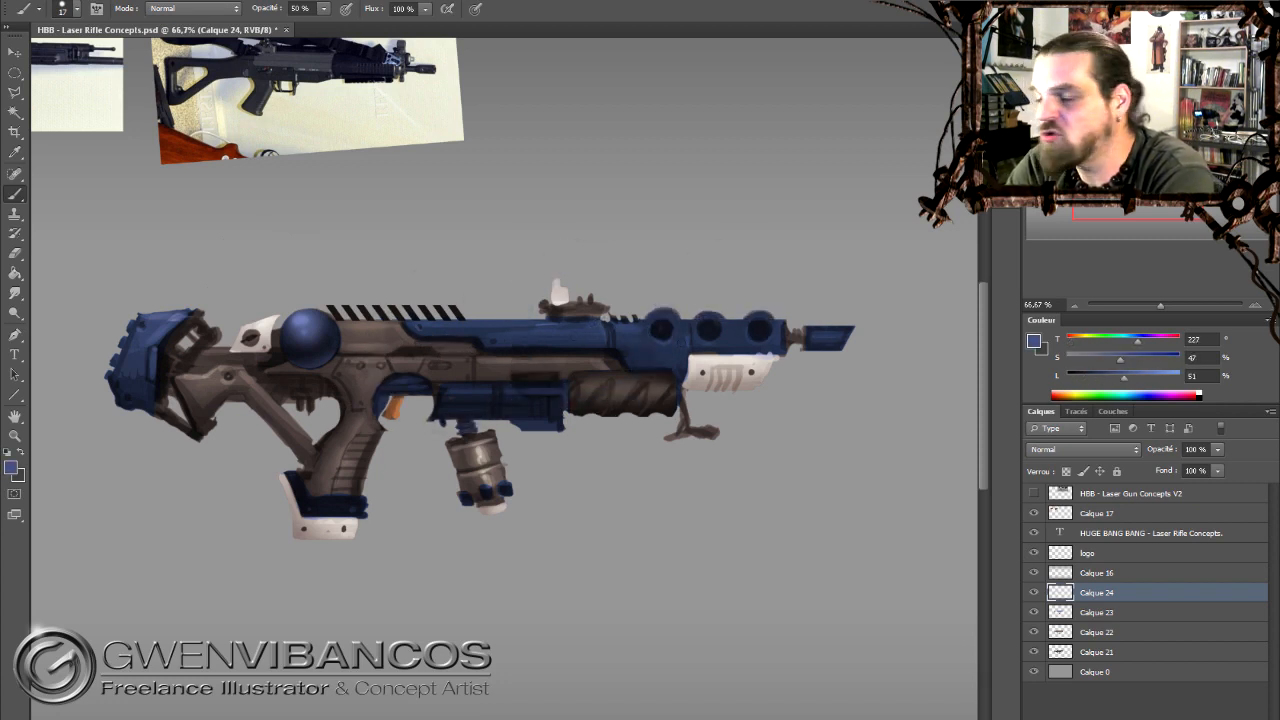
alt+click(751, 338)
alt+click(600, 348)
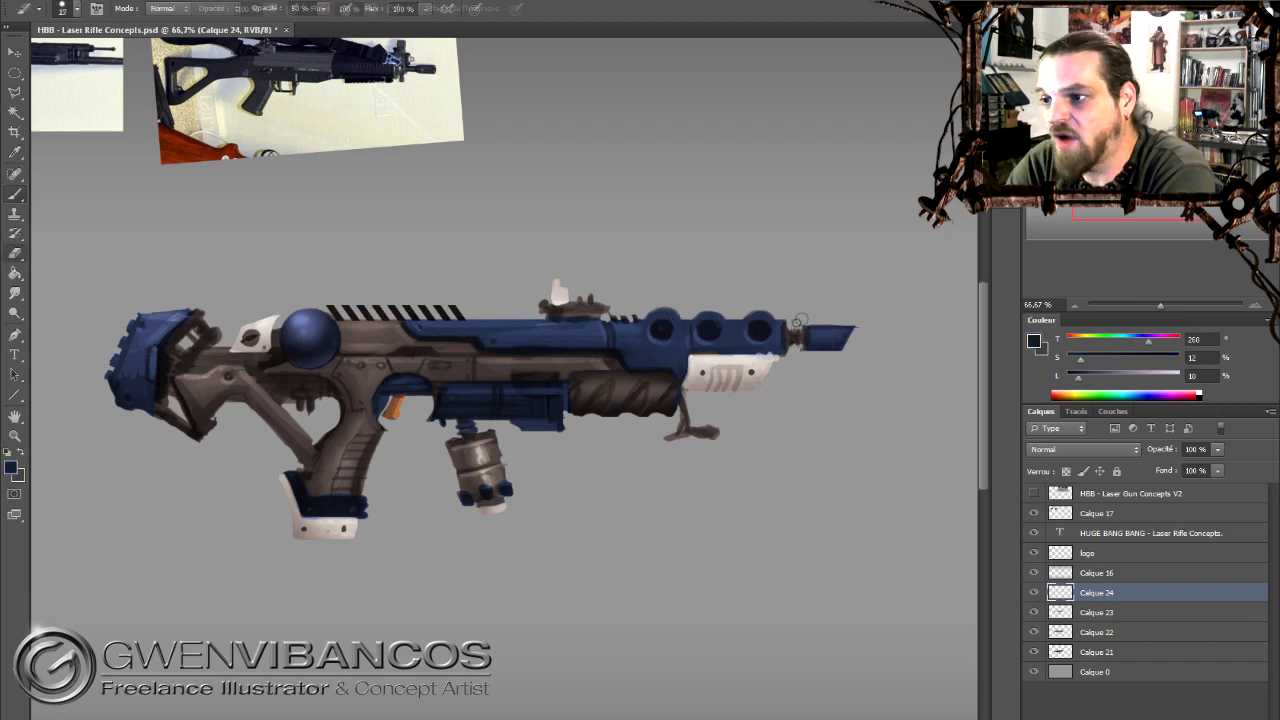
On a new layer in Incrustation mode, tint the foregrip and magazine canister with a sampled grey-blue.
click(1073, 305)
key(ctrl+shift+alt+n)
click(1091, 449)
click(1062, 215)
alt+click(742, 346)
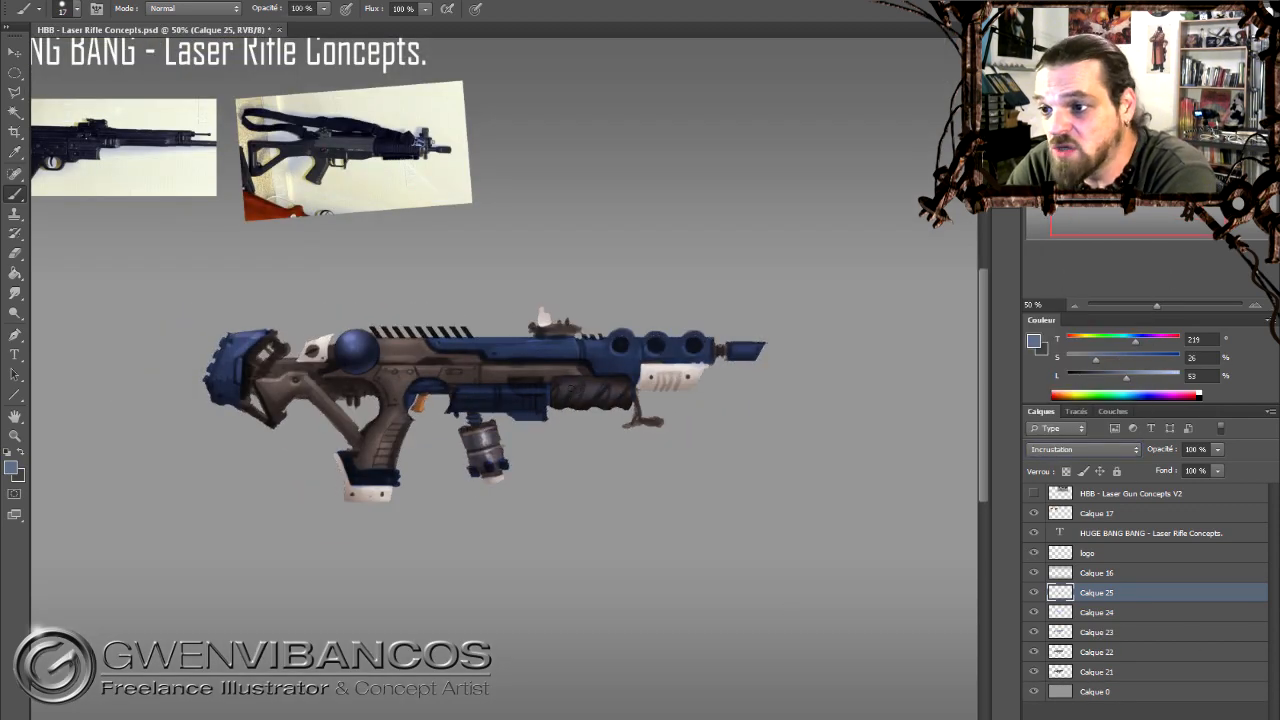
Paint orange accent stripes on the receiver and the stock joint with the trigger's colour, and erase the excess.
alt+click(421, 402)
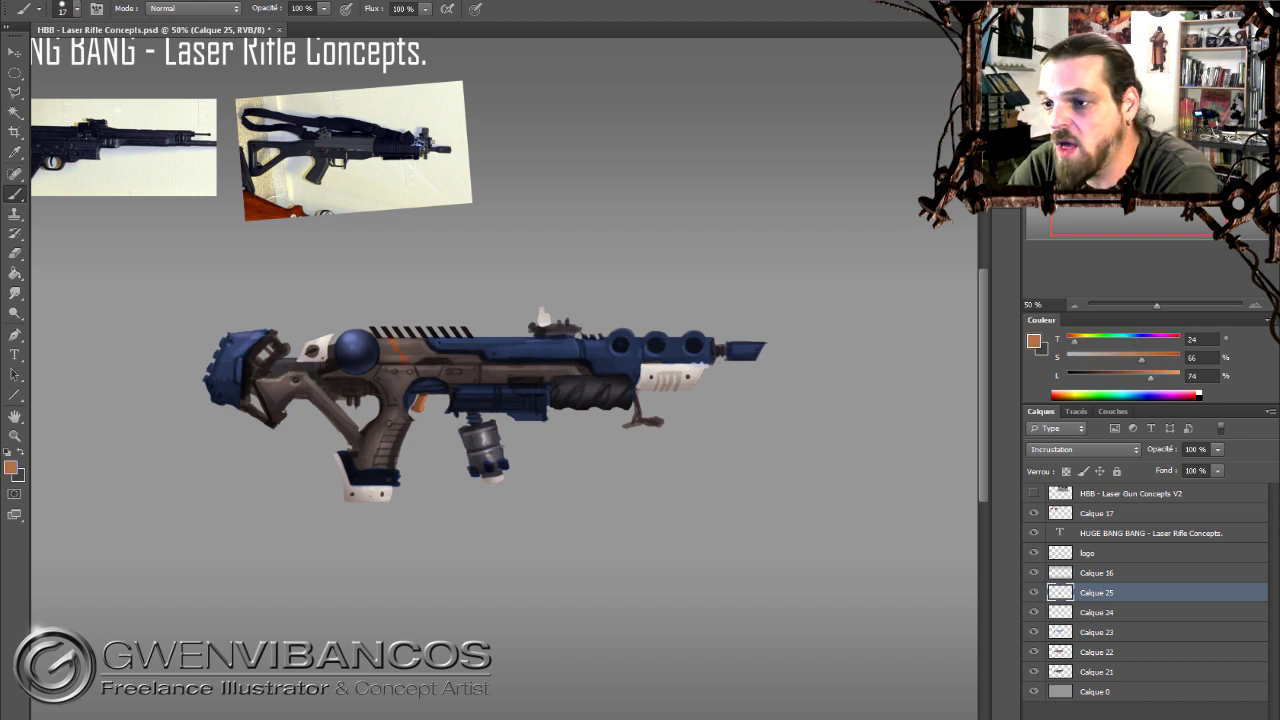
key(e)
key(b)
key(e)
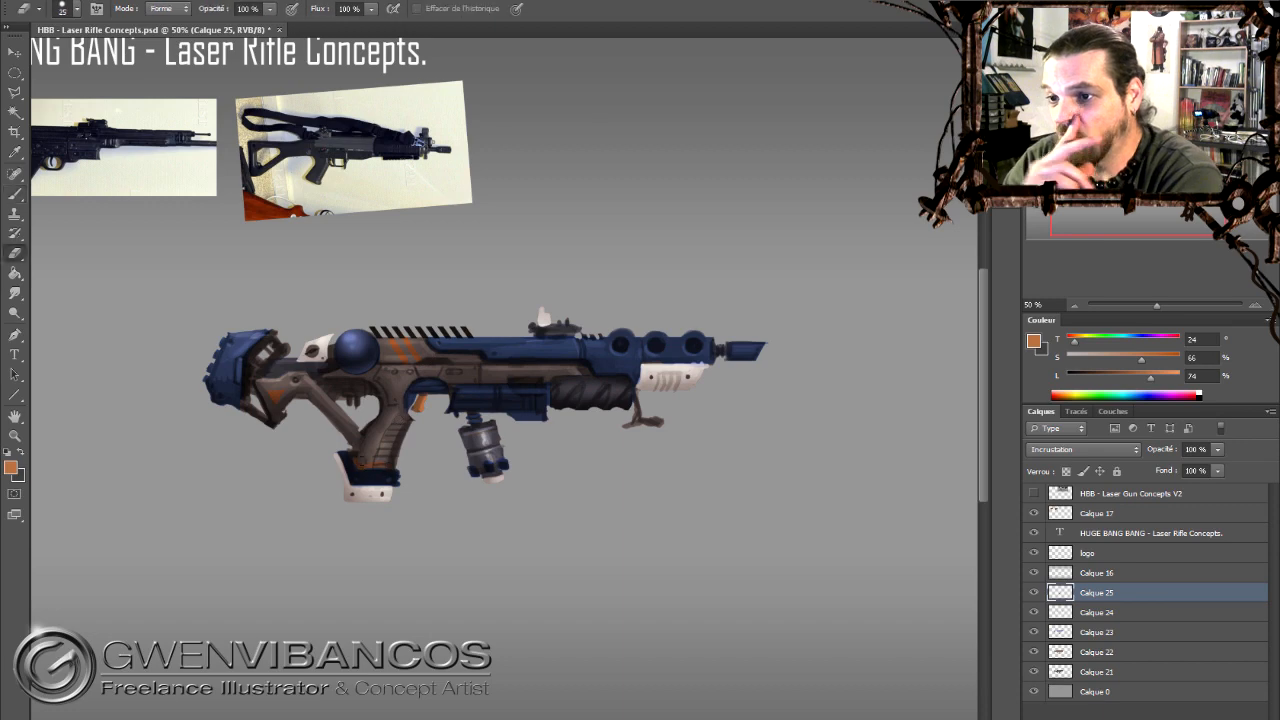
Add a layer in Densité couleur - mode and sweep soft white light across the rifle at 10% brush opacity.
key(b)
key(F2)
key(Return)
click(1197, 392)
key(1)
right_click(634, 364)
click(729, 520)
key(Return)
drag(248, 344, 694, 334)
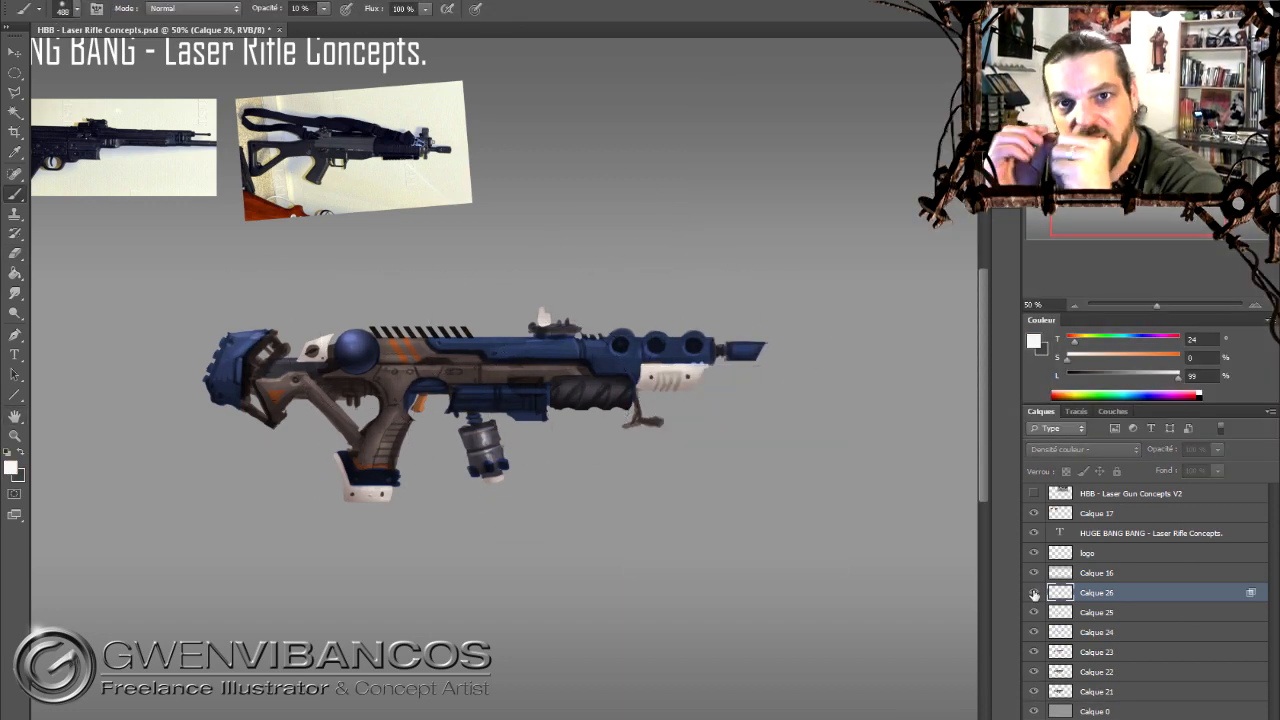
Group the layers Calque 21 to Calque 26 and move the rifle closer to the canvas centre.
shift+click(1096, 691)
key(ctrl+minus)
key(ctrl+g)
click(460, 388)
key(Return)
key(v)
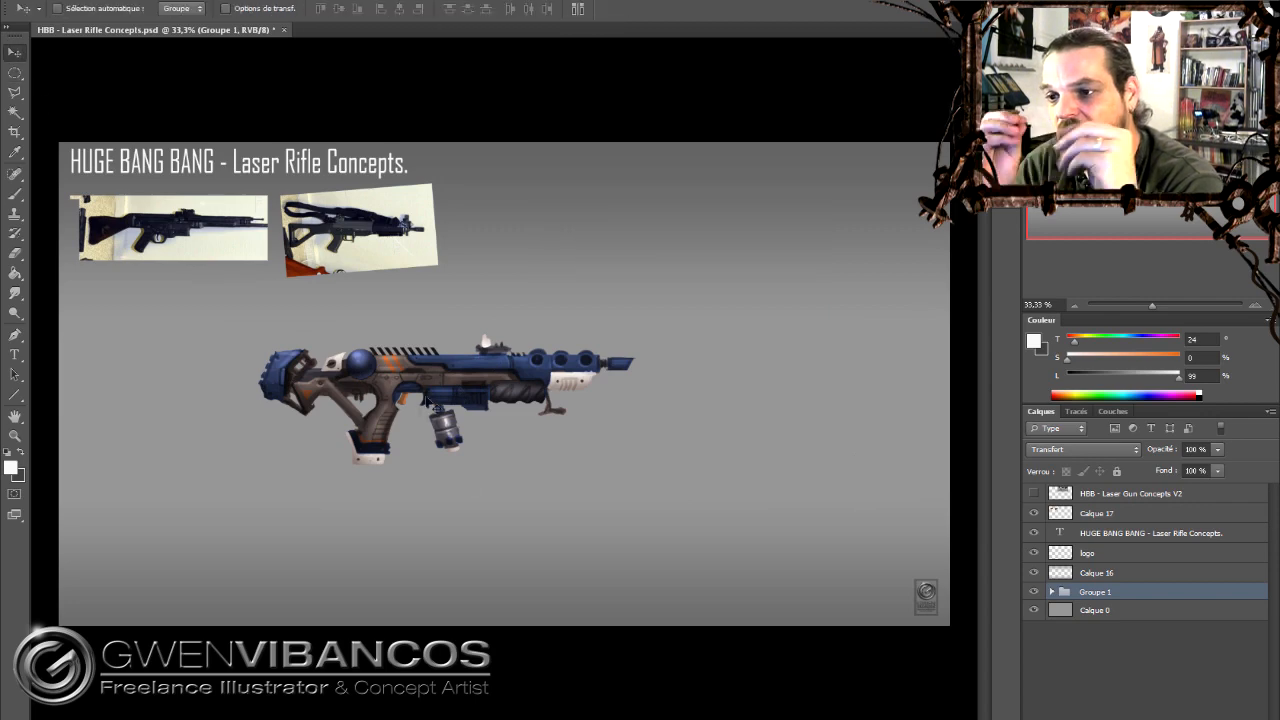
mouse_move(427, 400)
mouse_down()
mouse_move(668, 220)
mouse_move(481, 402)
mouse_up()
On a new layer in the group, darken the butt plate's edge with sampled dark blue and a polygonal lasso selection.
key(ctrl+plus)
click(1051, 592)
key(ctrl+shift+alt+n)
key(b)
right_click(597, 414)
double_click(625, 516)
alt+click(456, 346)
key(5)
key(l)
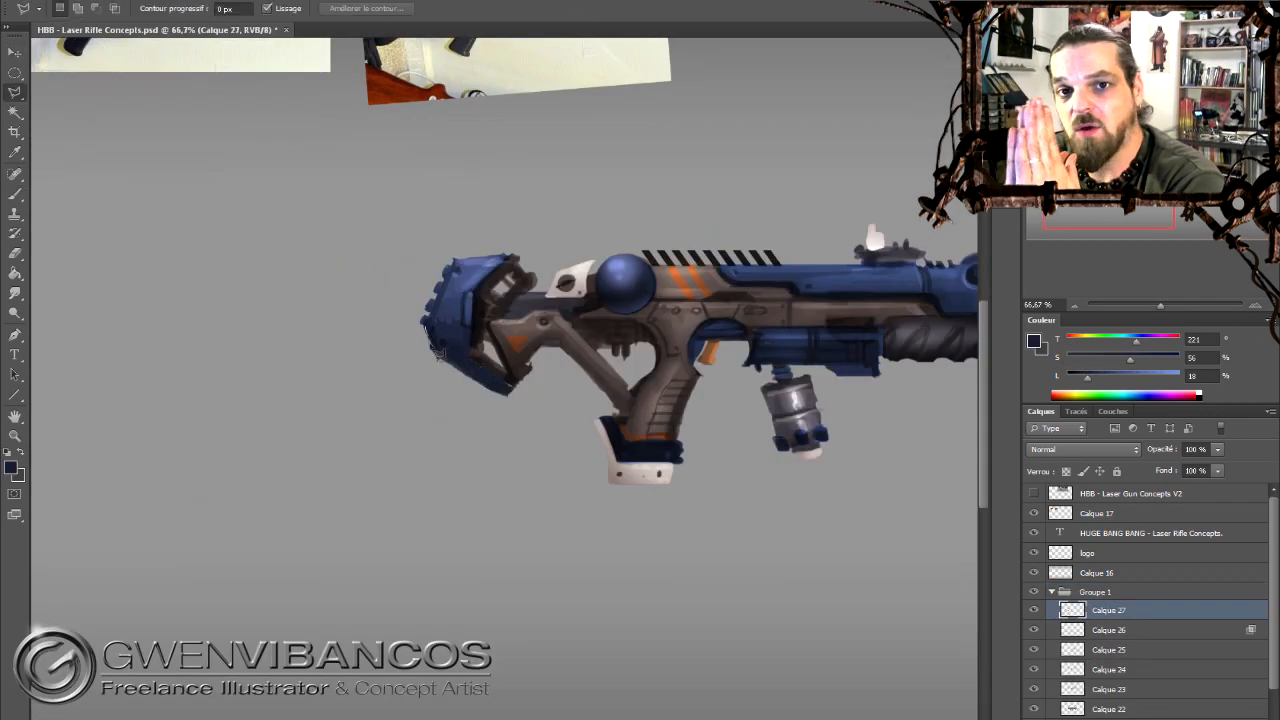
double_click(430, 336)
Merge Groupe 1 into a single layer and clean up the magazine canister's outline with sampled colour and the eraser.
click(1160, 632)
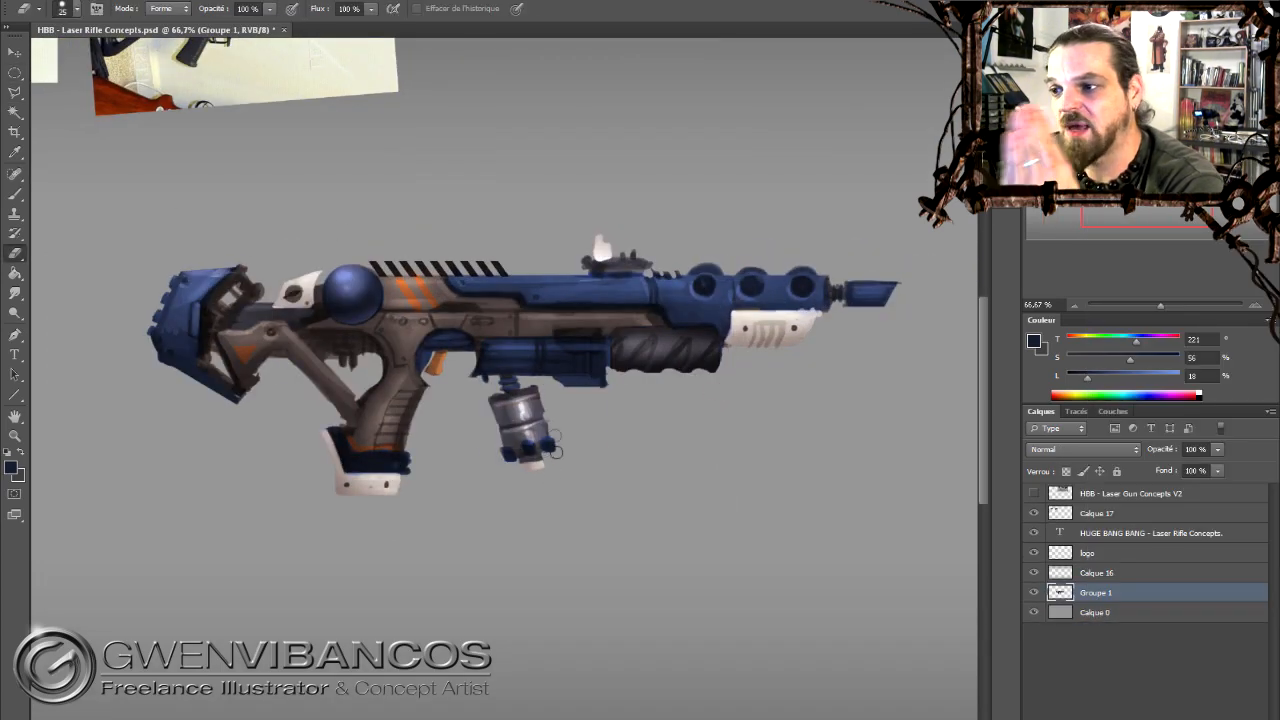
key(b)
alt+click(497, 405)
key(e)
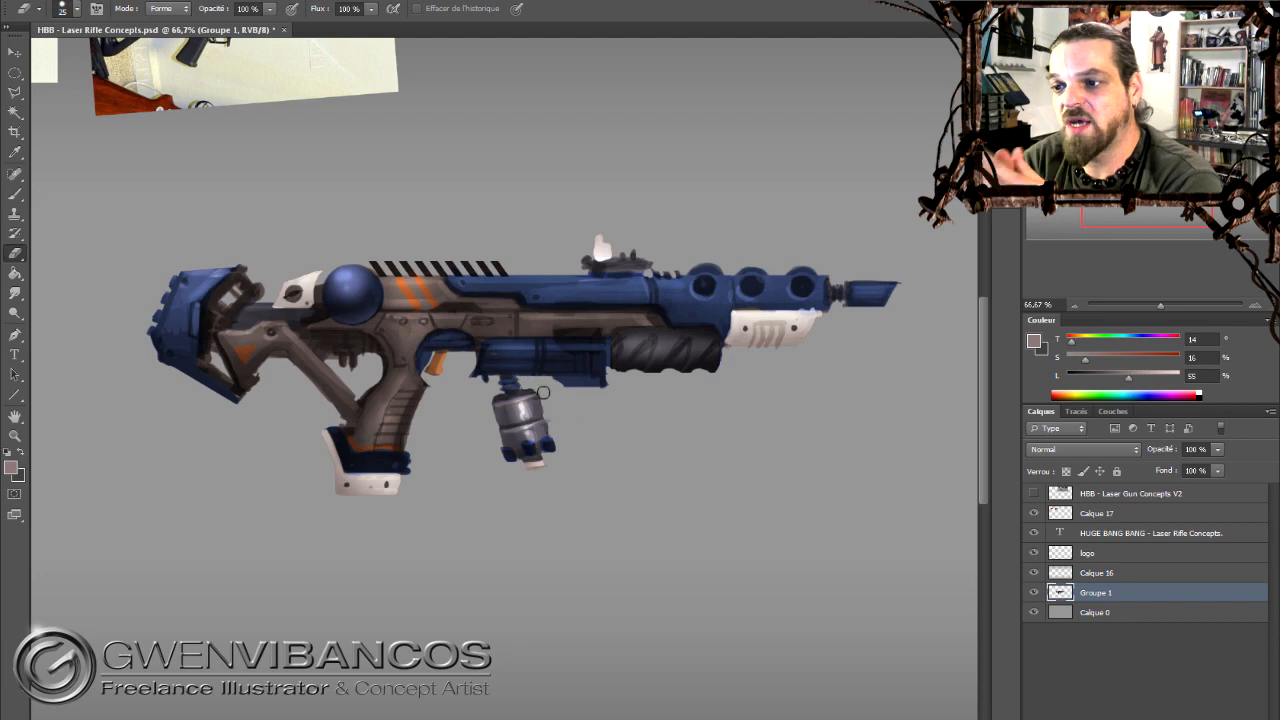
Reshape the orange trigger by erasing and repainting with sampled colours, and clean up the blue block beside it.
drag(432, 362, 432, 374)
key(b)
alt+click(436, 362)
key(e)
key(b)
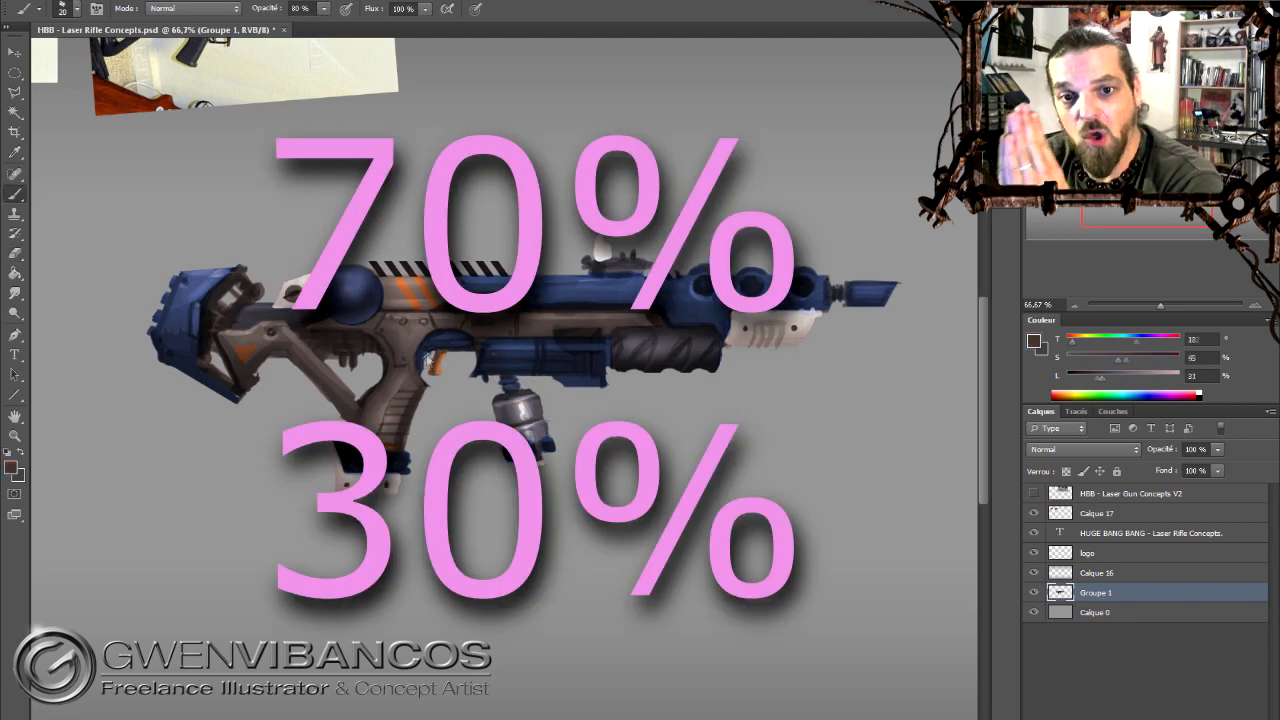
alt+click(440, 342)
key(e)
key(b)
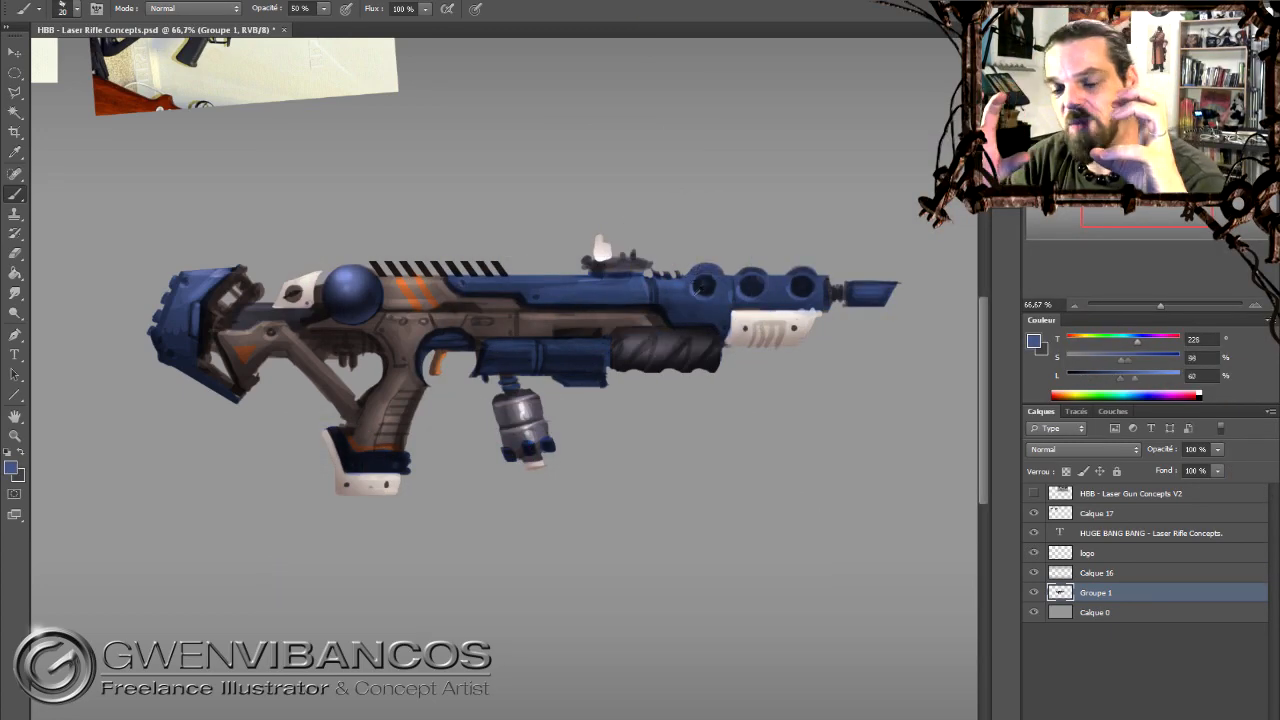
Copy the round barrel vent onto new layers and place the copies over the neighbouring vents.
alt+click(689, 287)
key(v)
key(ctrl+alt+shift+n)
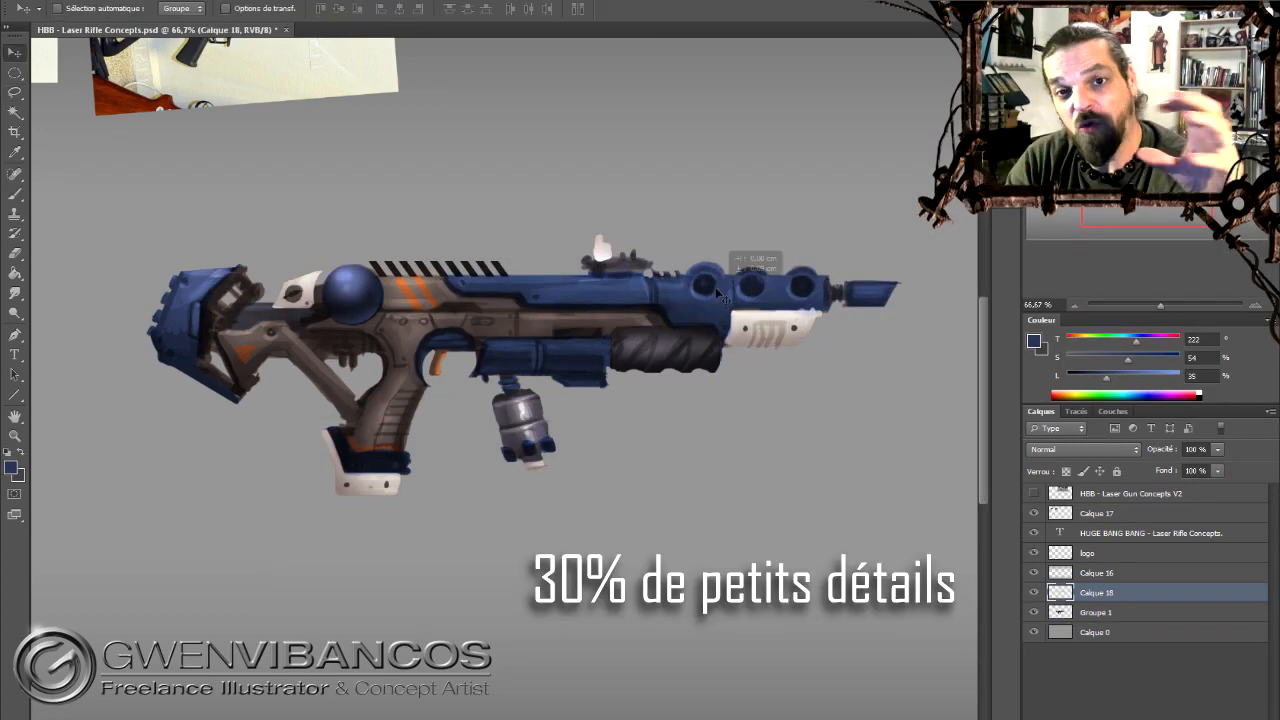
key(ctrl+j)
key(b)
alt+click(754, 296)
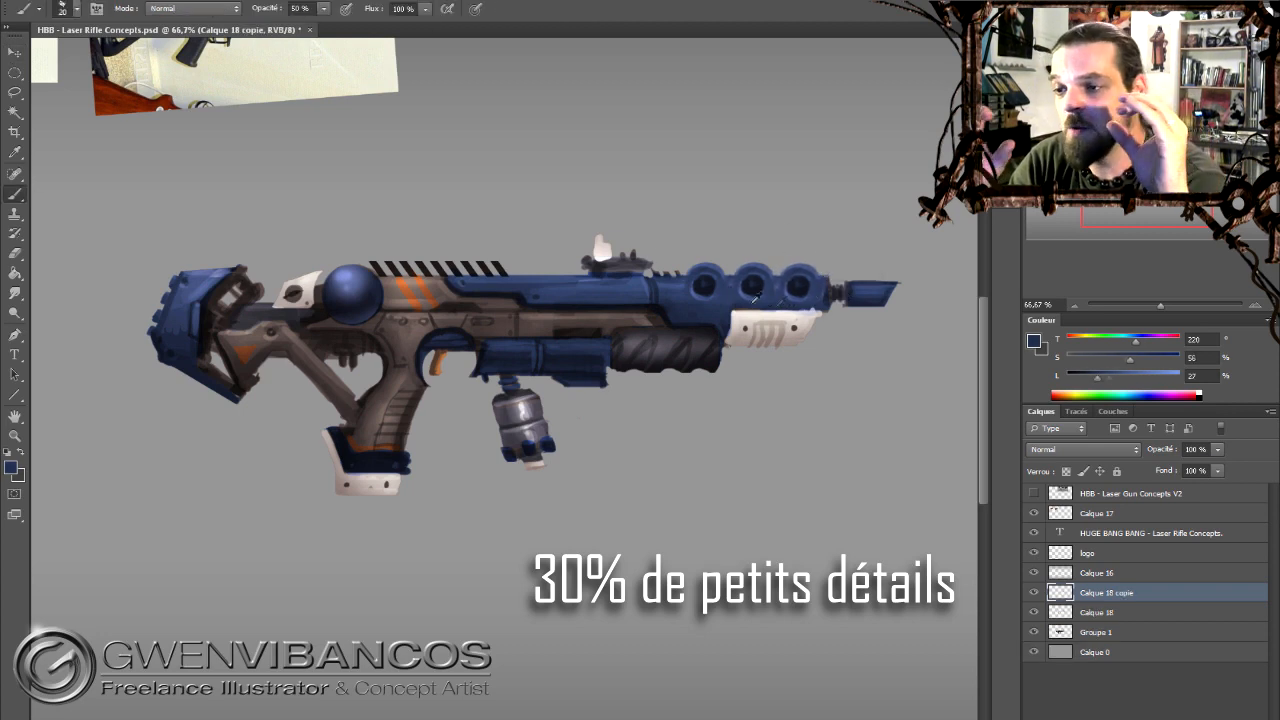
Retouch the off-white plates on the fore-end, stock and grip base with colours sampled from the rifle.
alt+click(738, 330)
alt+click(803, 330)
alt+click(343, 485)
alt+click(535, 463)
alt+click(263, 279)
drag(276, 288, 306, 304)
alt+click(322, 432)
drag(323, 434, 337, 475)
drag(346, 491, 390, 492)
alt+click(765, 285)
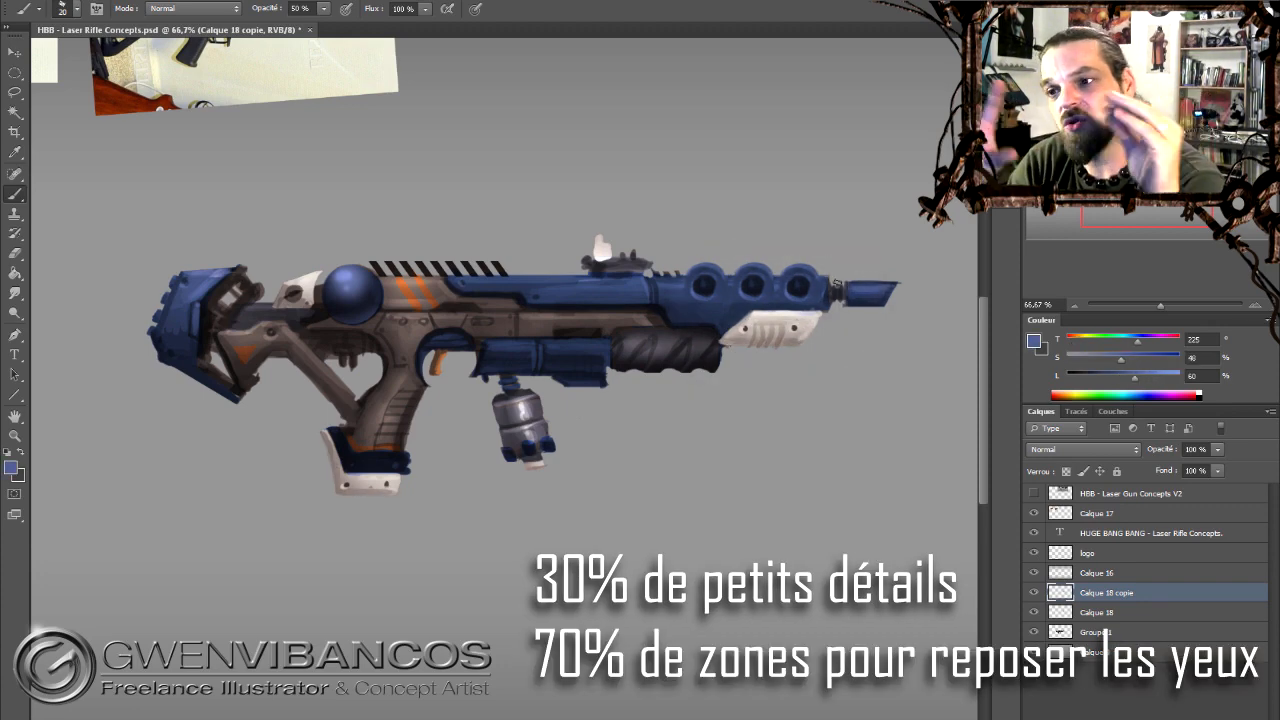
alt+click(600, 258)
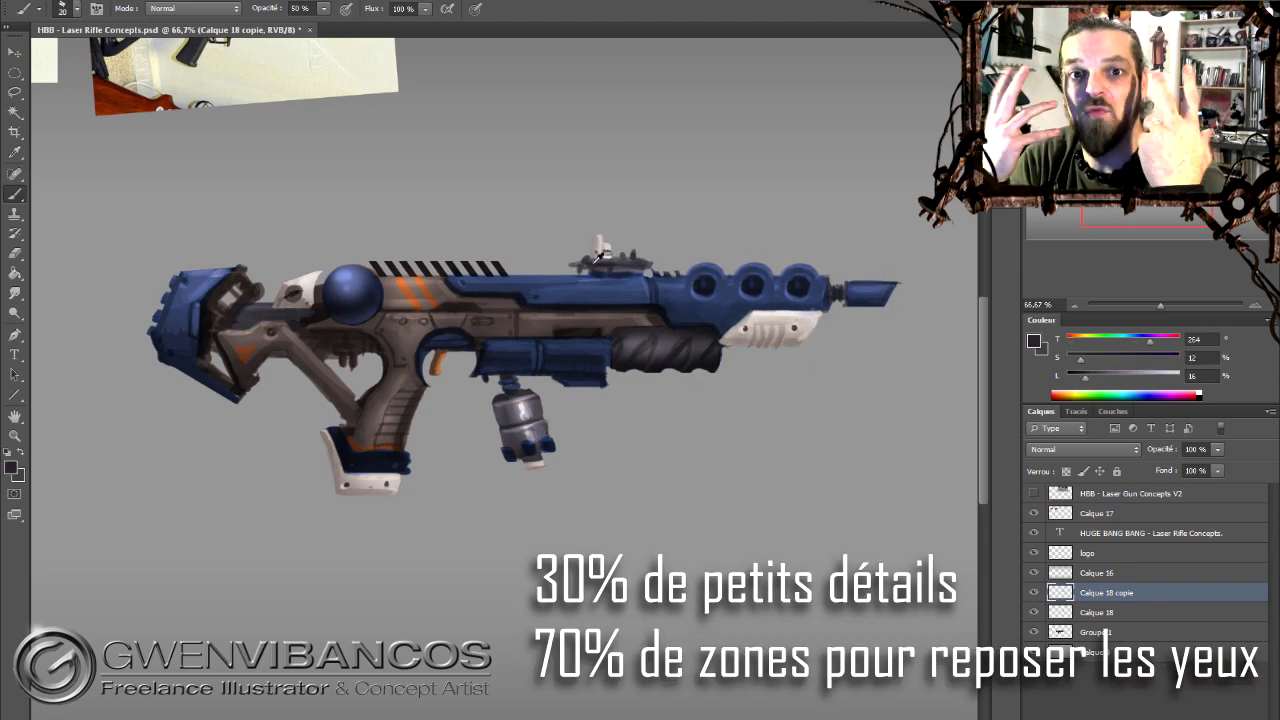
Lasso the magazine canister and place a copy of it directly beside the original under the rifle.
click(1075, 304)
key(l)
key(ctrl+c)
drag(514, 380, 572, 422)
key(Return)
Merge the rifle's layers and move the finished rifle to the upper right of the canvas, beside the reference photos.
shift+click(1130, 632)
right_click(1130, 630)
click(1150, 430)
key(ctrl+z)
drag(608, 422, 530, 241)
key(e)
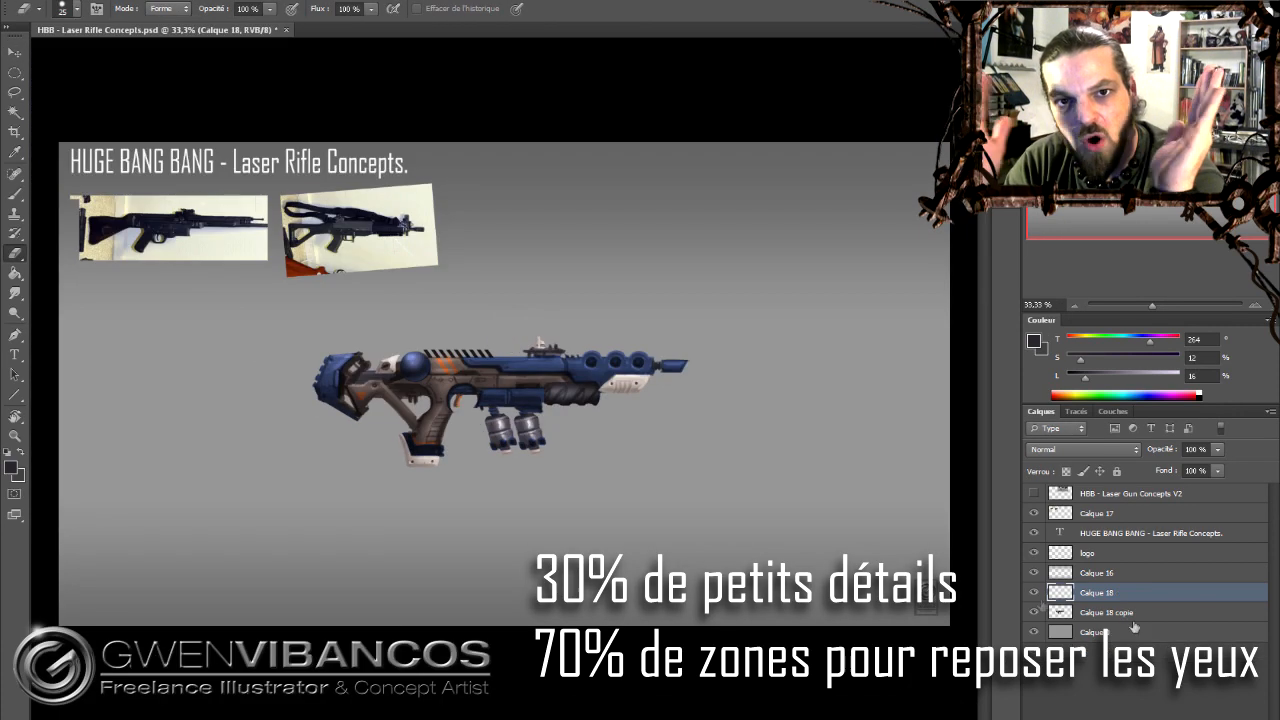
drag(500, 386, 675, 235)
On a new layer, block in the dark stock, body and barrel of a second rifle in the middle of the canvas.
right_click(414, 423)
key(Escape)
drag(292, 435, 385, 410)
mouse_move(295, 400)
mouse_down()
mouse_move(380, 425)
mouse_move(700, 400)
mouse_up()
drag(390, 410, 598, 398)
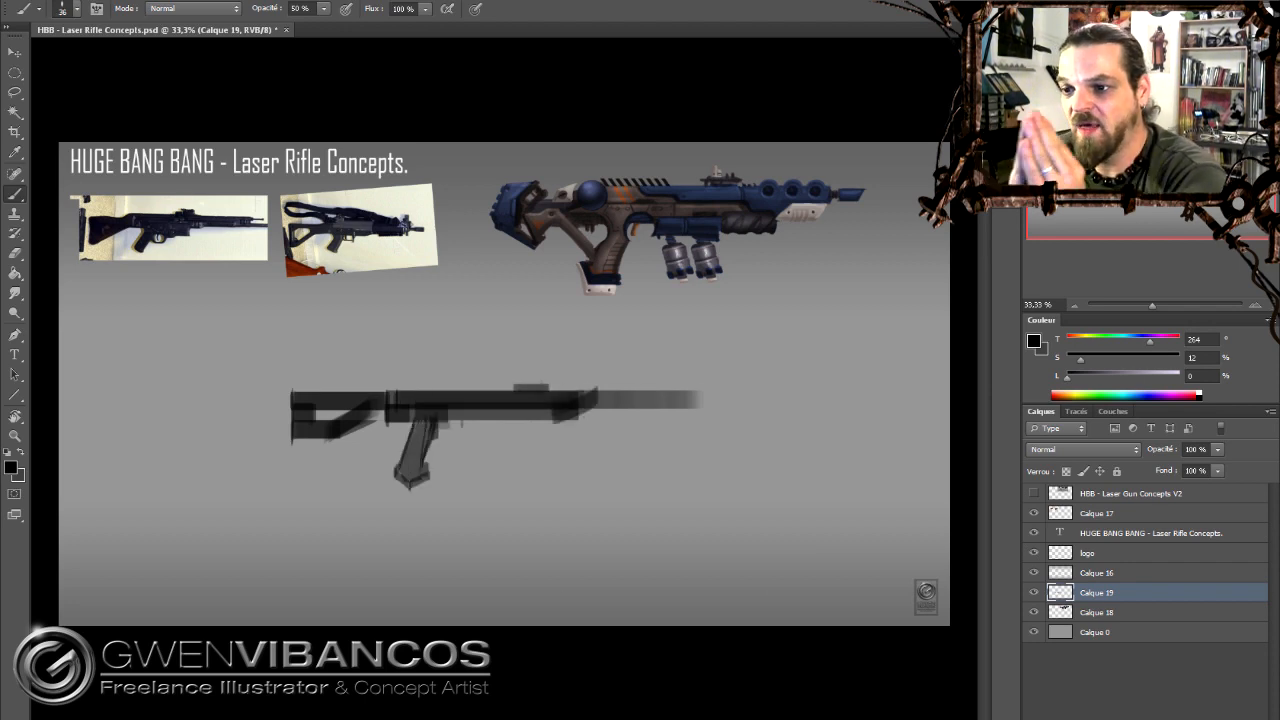
Paint the second rifle's pistol grip and a rectangular magazine below its body.
right_click(492, 426)
mouse_move(402, 386)
mouse_down()
mouse_move(428, 387)
mouse_move(408, 478)
mouse_up()
click(547, 467)
drag(495, 425, 495, 472)
right_click(480, 458)
key(Escape)
right_click(506, 452)
key(Escape)
right_click(455, 459)
key(Escape)
key(ctrl+q)
key(Return)
Paint a curved dark shell over the top of the rifle's body and trim its rear edge with the eraser.
right_click(566, 369)
click(661, 500)
drag(562, 391, 457, 365)
key(ctrl+z)
key(m)
mouse_move(338, 362)
mouse_down()
mouse_move(592, 425)
mouse_move(459, 370)
mouse_move(565, 408)
mouse_move(593, 404)
mouse_up()
key(b)
key(ctrl+d)
alt+click(542, 405)
key(e)
drag(446, 360, 453, 386)
Paint the shell's underside and the barrel with its front sight and muzzle using sampled dark grey.
key(b)
alt+click(542, 422)
drag(475, 436, 734, 398)
right_click(695, 399)
click(790, 530)
key(z)
key(e)
key(ctrl+plus)
key(b)
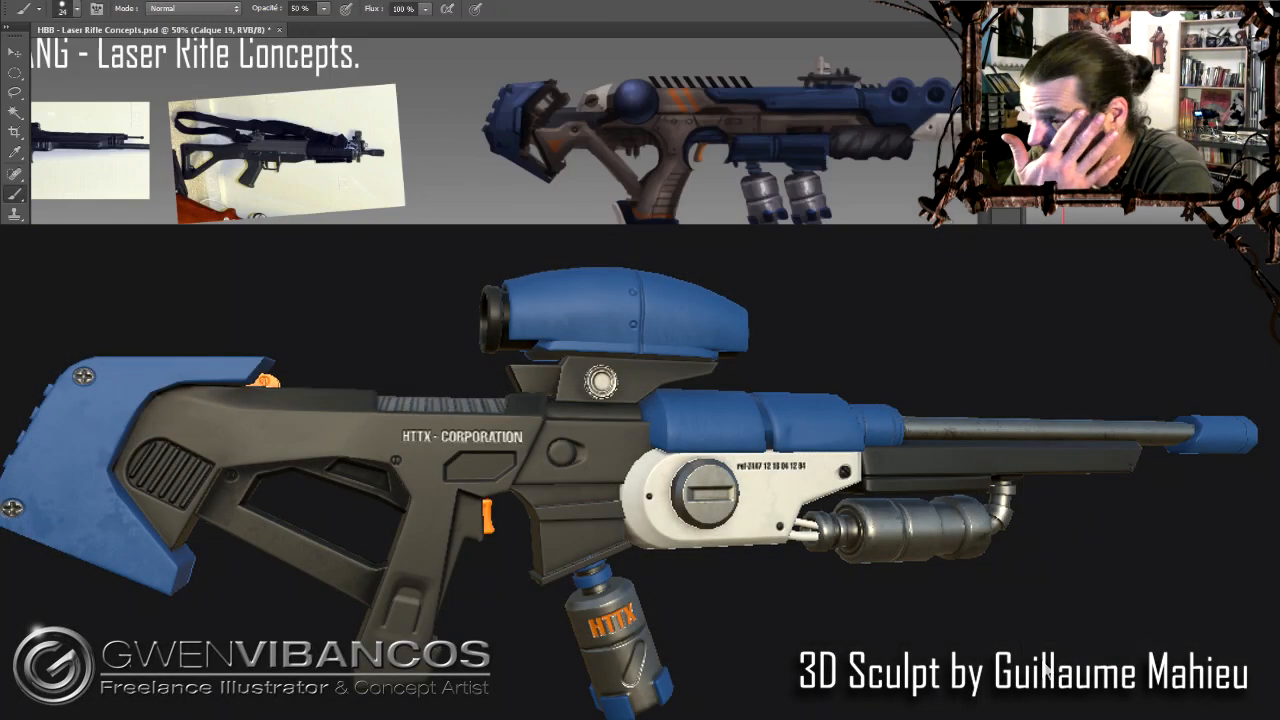
Rework the grip and trigger area of the dark rifle with the brush at 80% opacity and the eraser.
key(e)
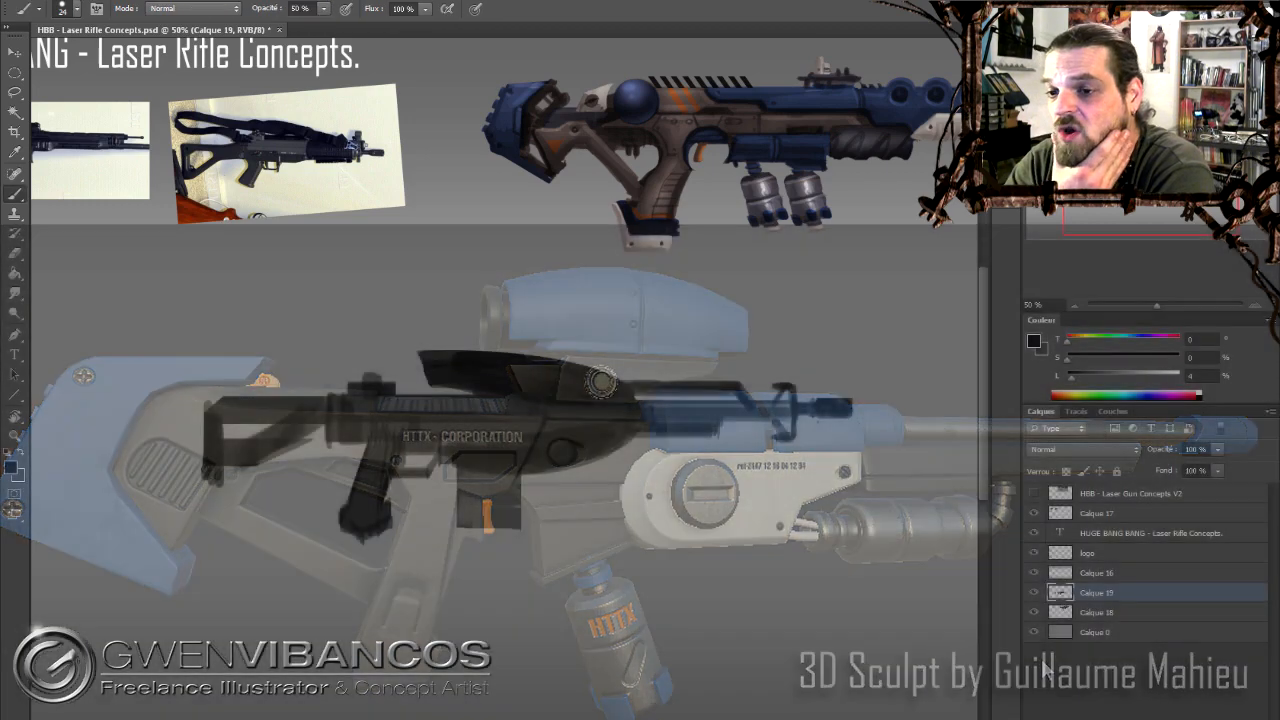
key(0)
key(ctrl+minus)
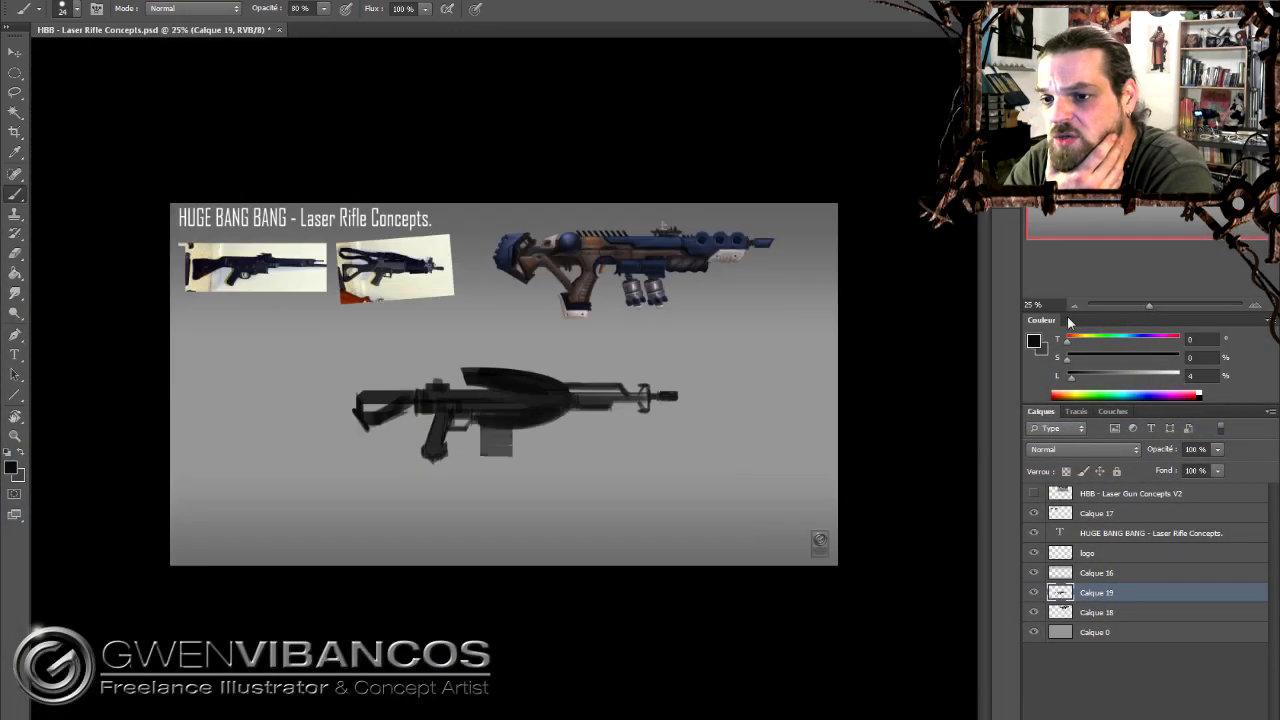
right_click(462, 431)
double_click(557, 586)
key(b)
drag(404, 426, 404, 446)
key(e)
key(b)
key(e)
key(b)
right_click(446, 431)
click(428, 430)
right_click(441, 439)
Add a rounded hump at the rear of the rifle's body and clean up the grip's outline.
key(e)
click(438, 439)
key(b)
mouse_move(394, 384)
mouse_down()
mouse_move(448, 384)
mouse_move(410, 370)
mouse_up()
key(e)
right_click(436, 464)
mouse_move(424, 450)
mouse_down()
mouse_move(424, 492)
mouse_move(417, 483)
mouse_up()
key(b)
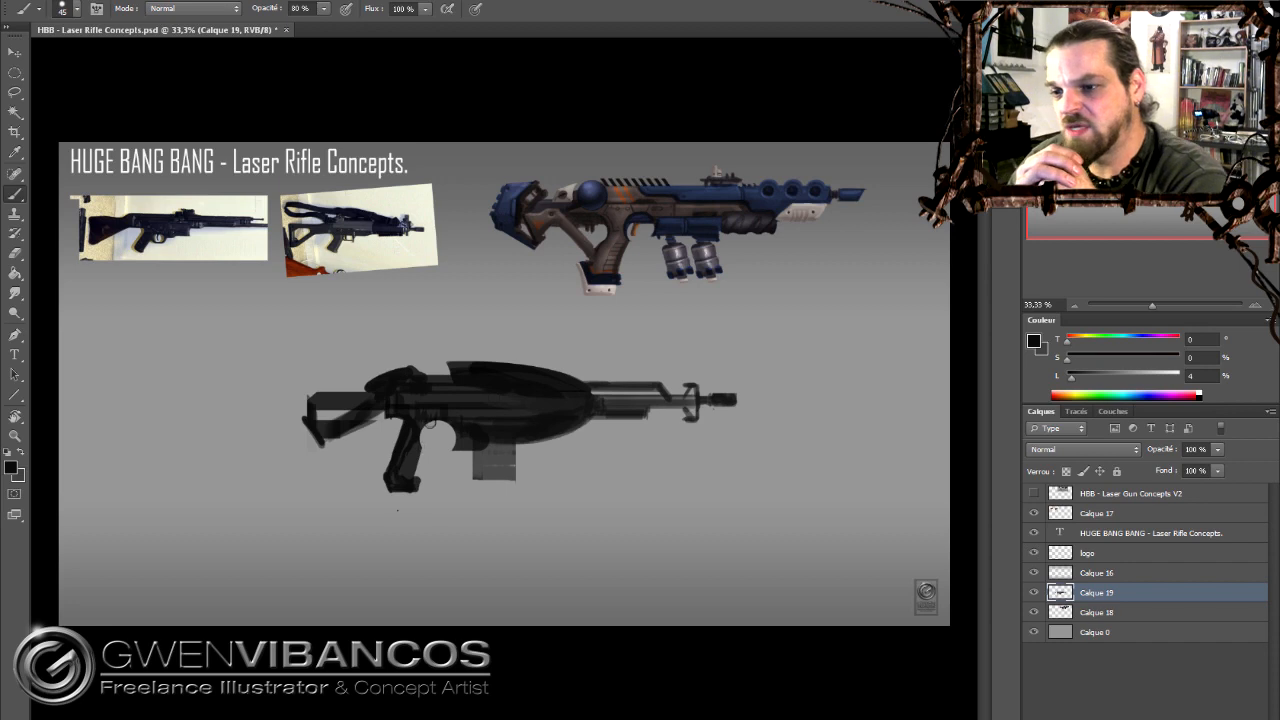
Lasso the curved front shell, duplicate it to a new layer, and fit the copy over the barrel, rotated about 6.6°.
key(l)
mouse_move(456, 368)
mouse_down()
mouse_move(572, 360)
mouse_move(456, 372)
mouse_up()
key(ctrl+j)
key(ctrl+t)
mouse_move(570, 374)
mouse_down()
mouse_move(663, 370)
mouse_move(728, 428)
mouse_up()
key(Return)
key(e)
key(ctrl+t)
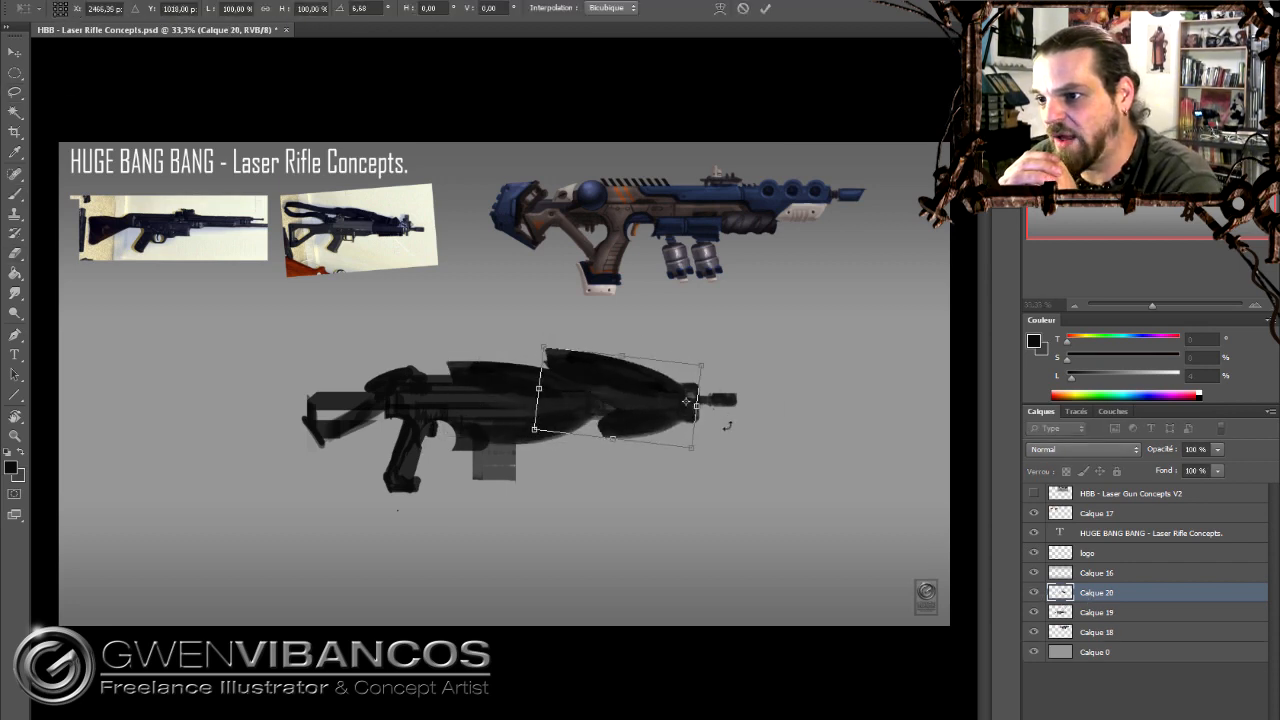
key(Return)
Adjust the rifle body on Calque 19 with Free Transform and merge it with Calque 20.
click(1109, 612)
key(ctrl+t)
drag(515, 363, 516, 366)
key(Return)
shift+click(1109, 594)
right_click(1109, 596)
click(1120, 372)
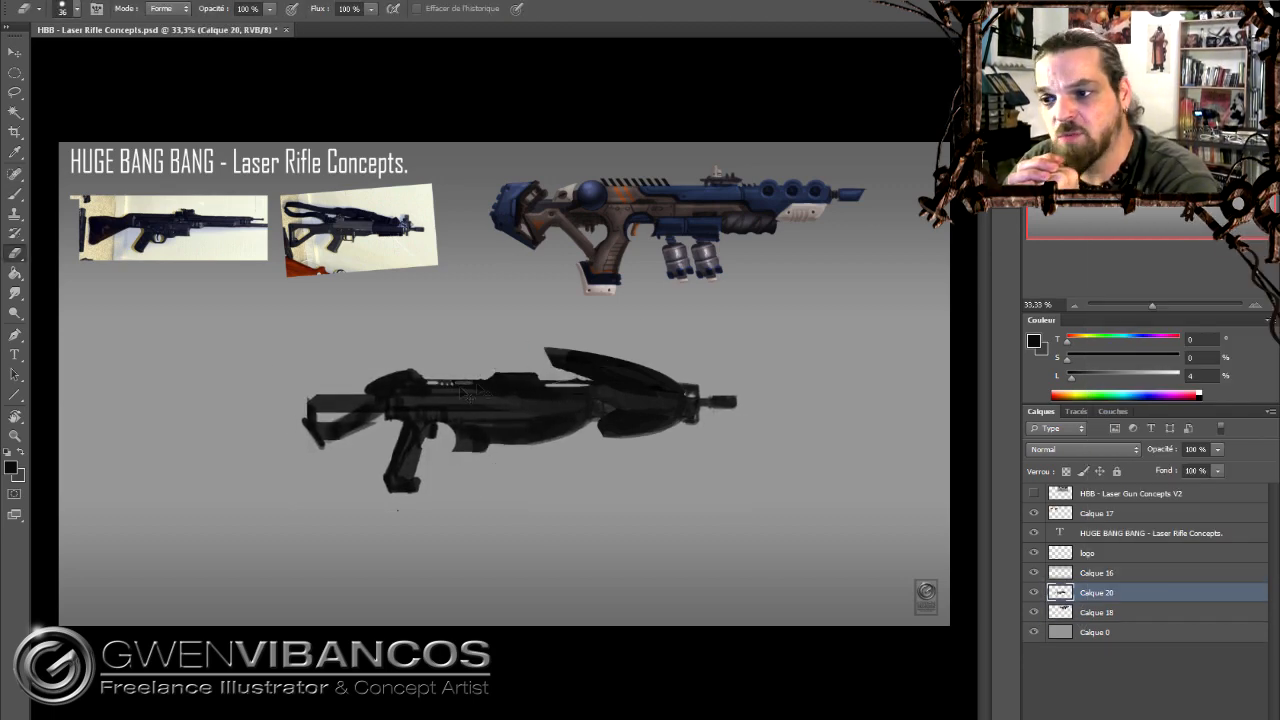
Lasso the front shell over the barrel and cut and paste it onto its own layer.
key(b)
click(16, 93)
drag(690, 362, 702, 376)
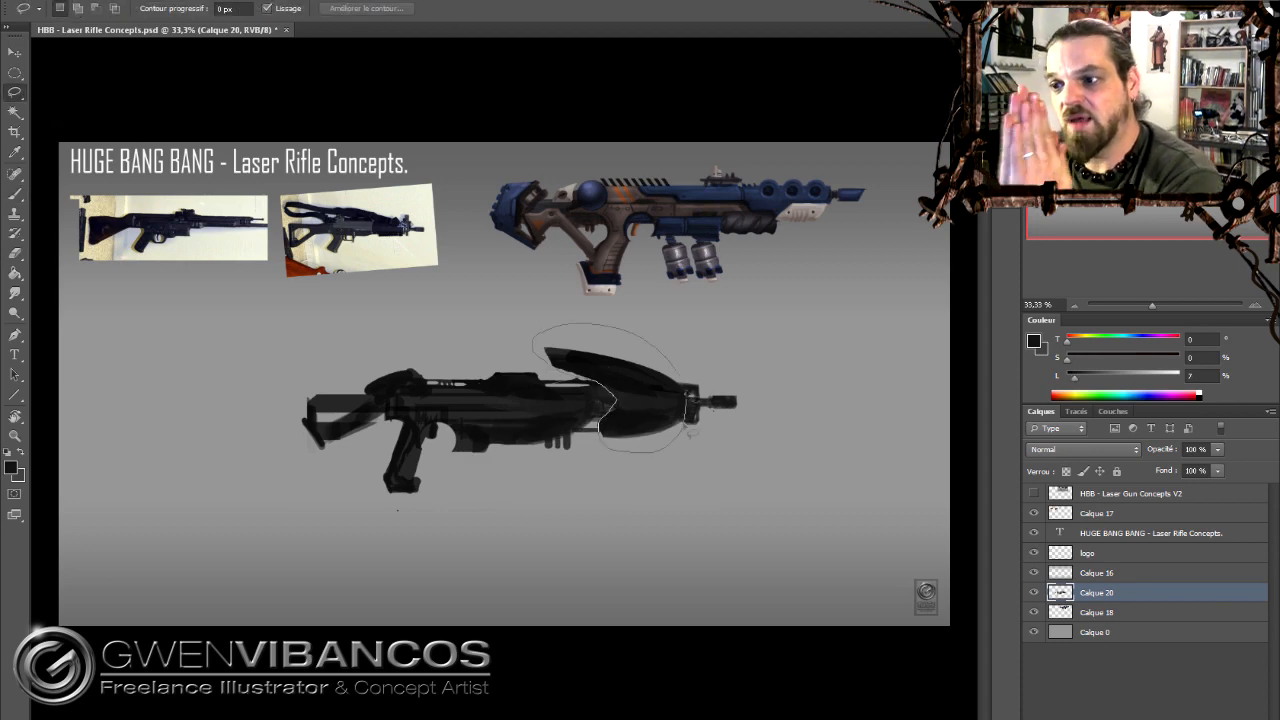
key(ctrl+x)
key(ctrl+v)
Flip the front shell vertically, then rotate and reposition it so its long fin extends backwards beneath the body.
key(ctrl+t)
right_click(486, 403)
click(566, 648)
drag(500, 400, 612, 432)
drag(543, 462, 510, 472)
drag(729, 418, 729, 431)
drag(510, 472, 477, 486)
drag(692, 434, 688, 420)
drag(476, 377, 511, 375)
drag(507, 423, 489, 421)
key(Return)
Merge Calque 20 and Calque 21, then lasso the stock and extend it further back with Free Transform.
key(b)
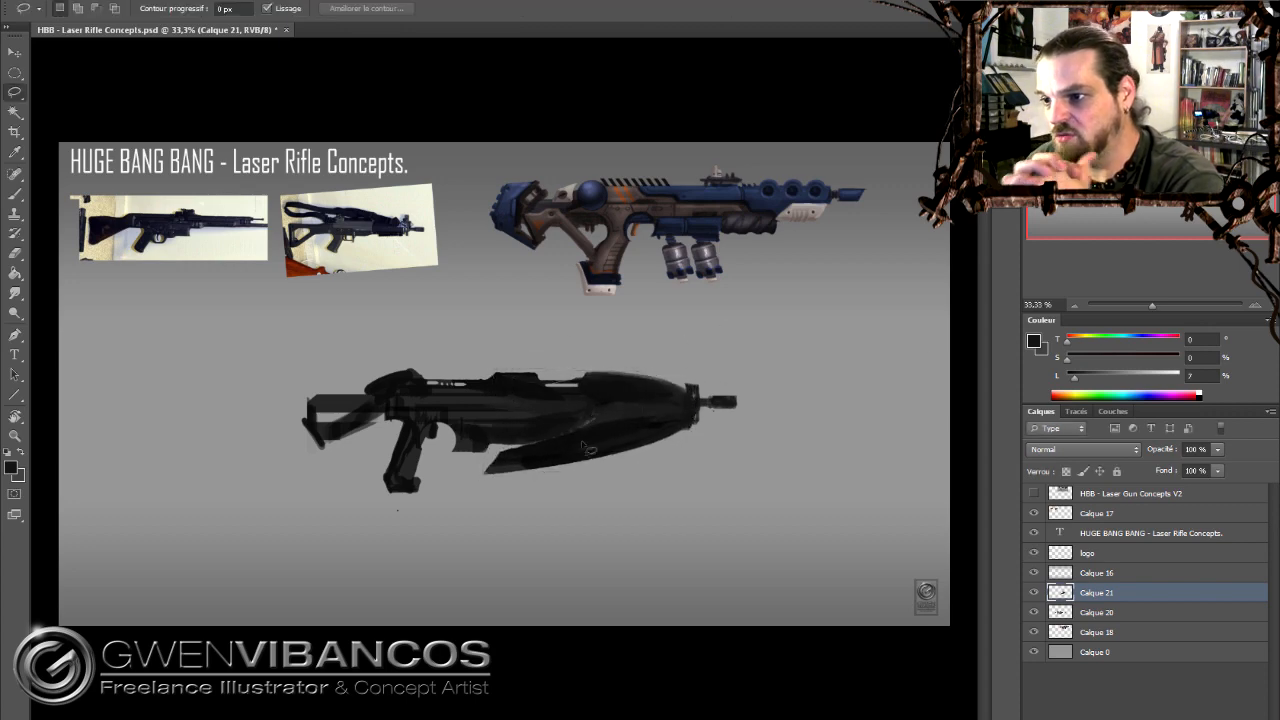
key(ctrl+plus)
shift+click(1122, 616)
key(ctrl+e)
key(ctrl+minus)
click(14, 92)
key(ctrl+t)
mouse_move(298, 394)
mouse_down()
mouse_move(220, 371)
mouse_move(262, 384)
mouse_up()
key(Return)
Smooth the front shell and its lower fin into one continuous form with sampled dark greys.
alt+click(185, 397)
alt+right_click(893, 576)
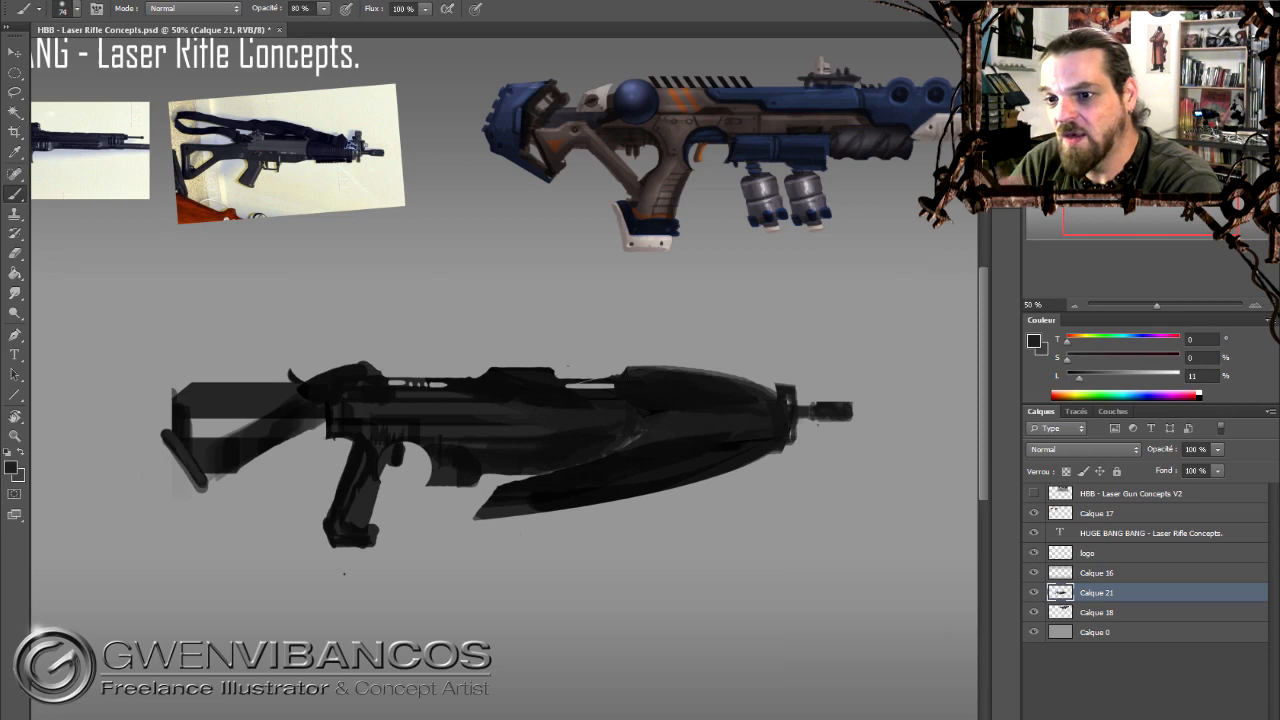
drag(640, 385, 760, 428)
drag(522, 505, 770, 445)
drag(770, 425, 665, 398)
alt+click(726, 420)
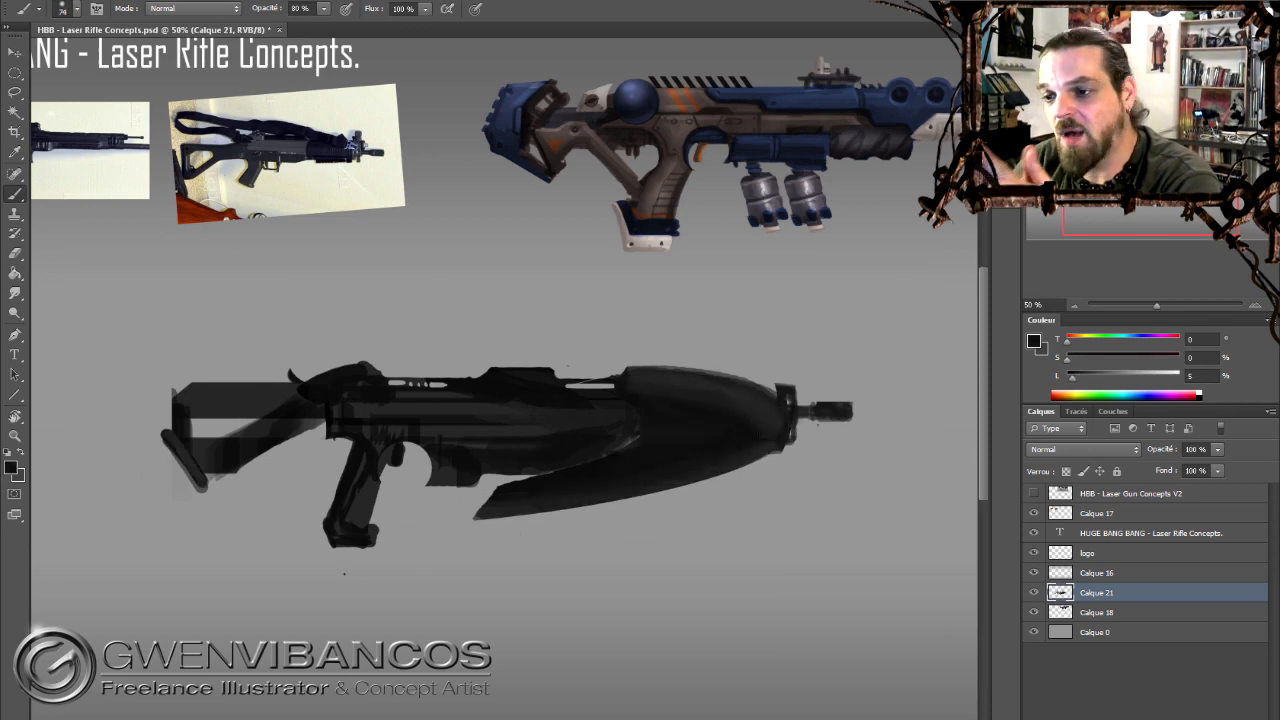
Even out the body, grip and stock with sampled greys and paint side slots, bolt holes and panel lines.
drag(470, 398, 590, 397)
alt+click(590, 400)
alt+right_click(586, 502)
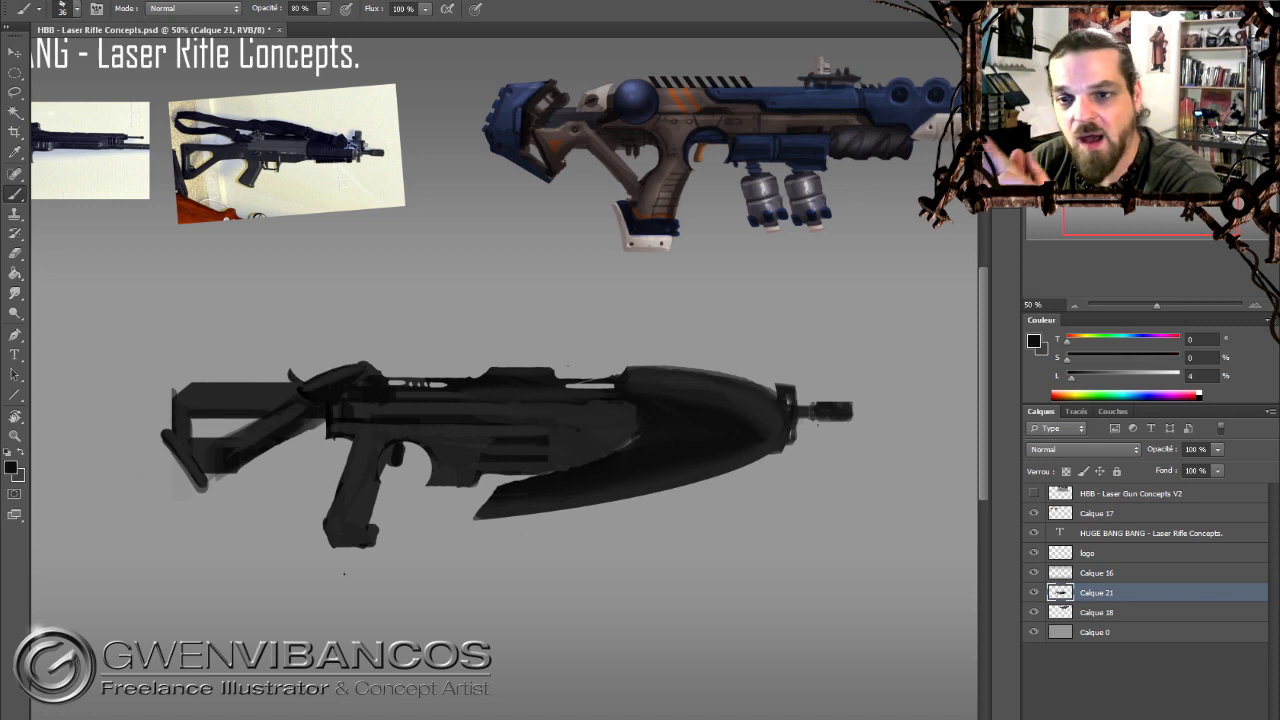
alt+click(265, 397)
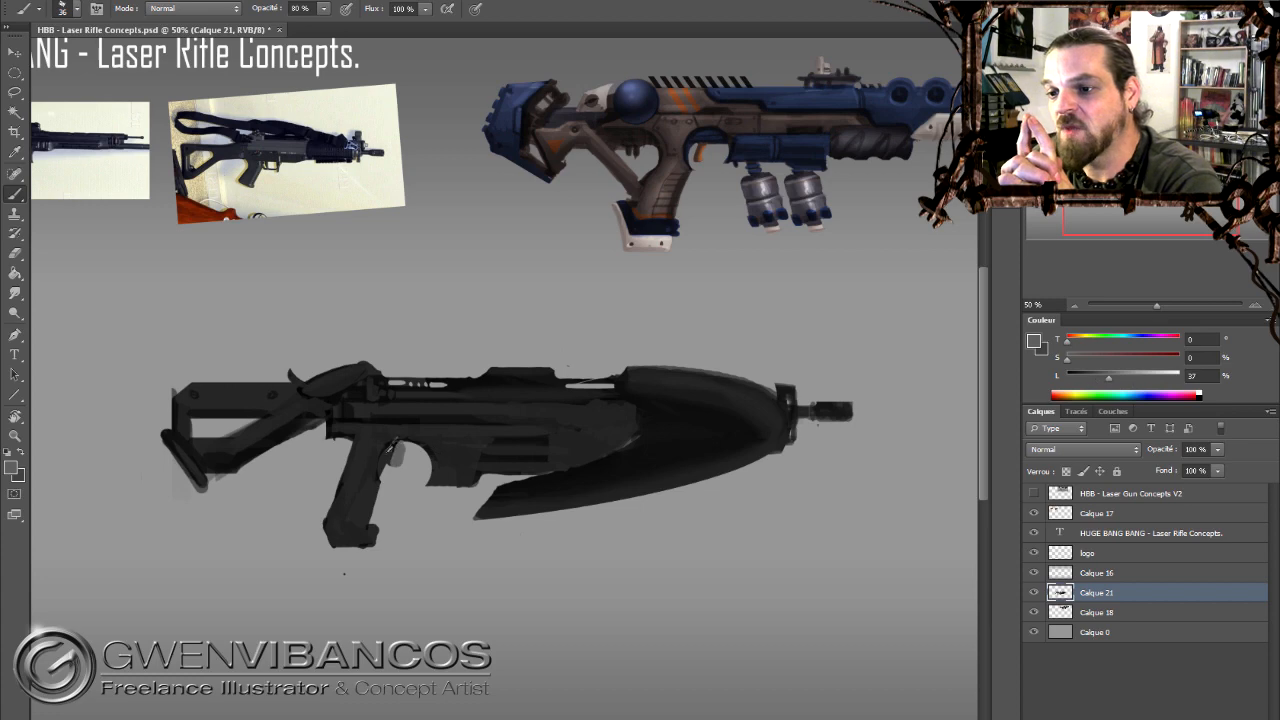
alt+click(462, 418)
alt+click(462, 418)
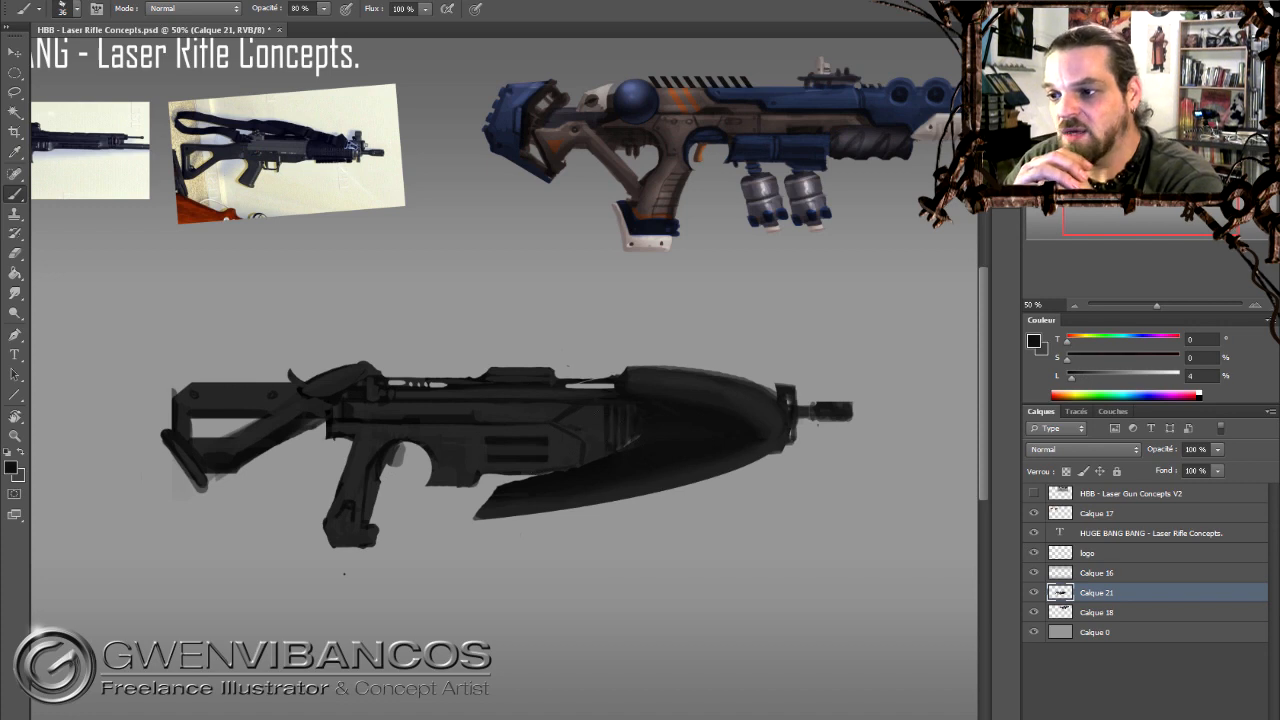
alt+click(389, 369)
alt+click(366, 416)
Paint a grey-shaded square block inside a rectangular selection above the rifle's top rail on new layer Calque 22.
key(5)
right_click(366, 416)
key(Return)
drag(14, 73, 80, 71)
drag(490, 316, 555, 376)
click(1236, 716)
key(b)
key(.)
click(515, 325)
right_click(570, 319)
click(506, 299)
Paint vertical slots into the square block with a small hard round brush.
right_click(570, 338)
click(616, 439)
click(591, 376)
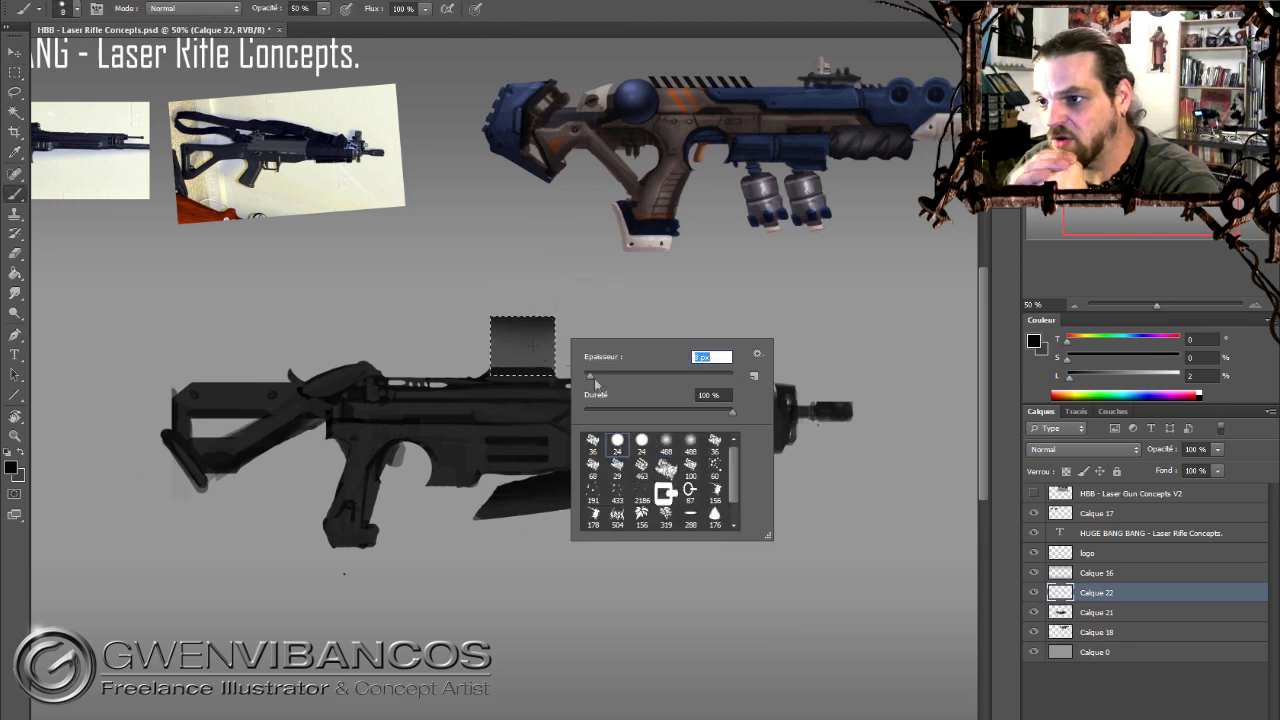
drag(501, 320, 501, 364)
drag(511, 319, 511, 363)
Cut away the front part of the block with a rectangular selection and reposition the block with Free Transform.
key(m)
mouse_move(537, 305)
mouse_down()
mouse_move(580, 352)
mouse_move(578, 385)
mouse_up()
key(Delete)
key(ctrl+d)
key(ctrl+t)
drag(537, 343, 552, 340)
key(Return)
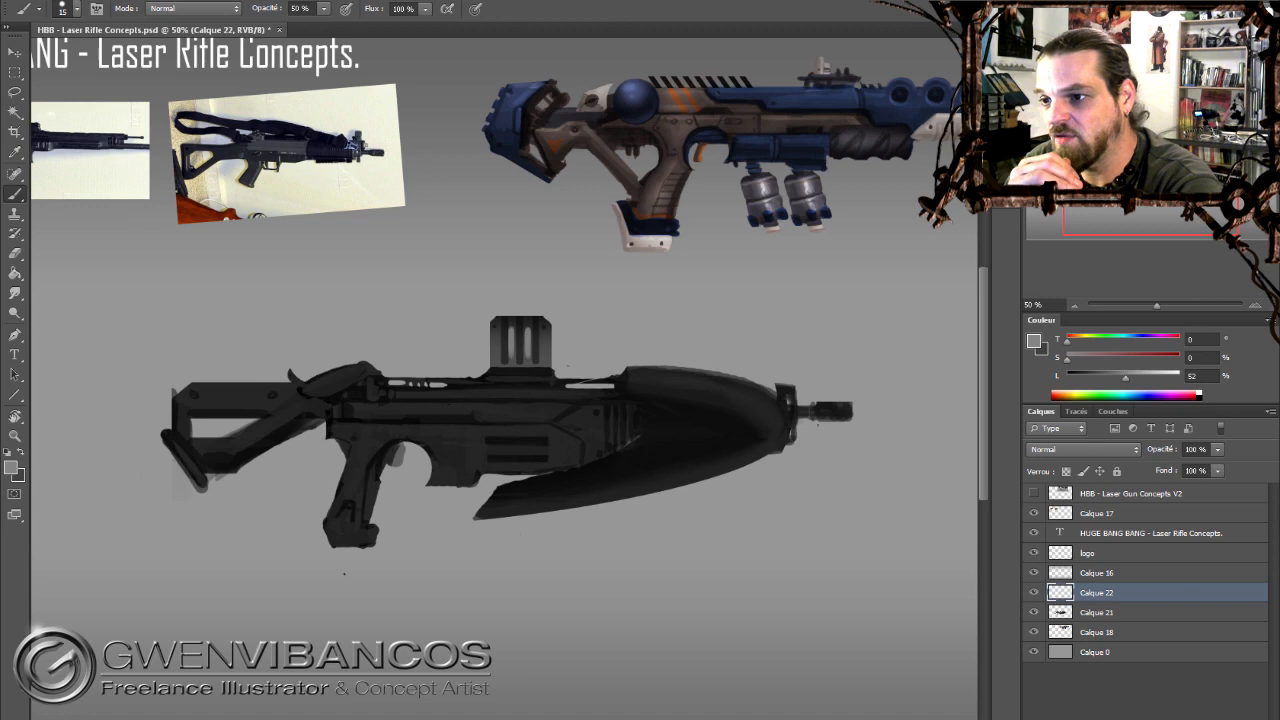
Paint a small light on the upper body with light grey sampled from the coloured rifle's grip base.
alt+click(650, 240)
right_click(704, 474)
key(e)
mouse_move(676, 482)
mouse_down()
mouse_move(694, 486)
mouse_move(668, 478)
mouse_up()
Lasso the front shell with its lower fin and make Calque 21 the active layer.
key(v)
key(l)
drag(688, 486, 757, 472)
drag(757, 472, 686, 497)
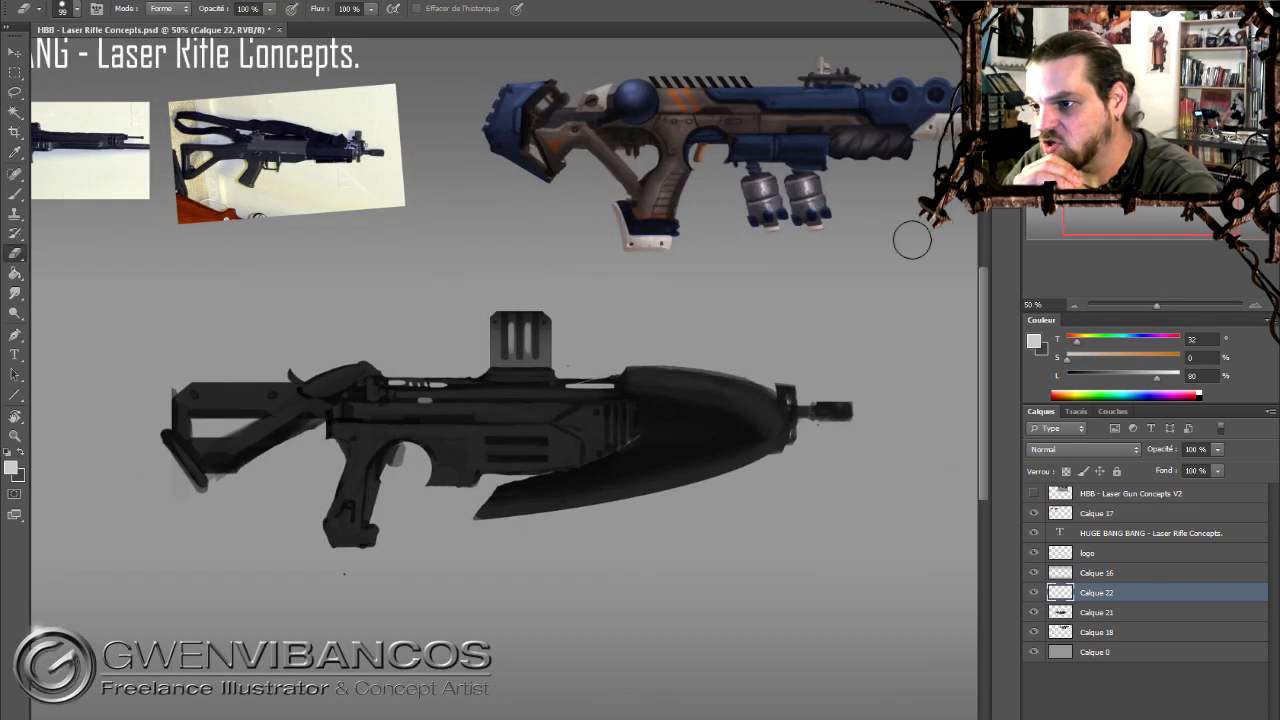
drag(697, 345, 622, 400)
drag(498, 488, 743, 346)
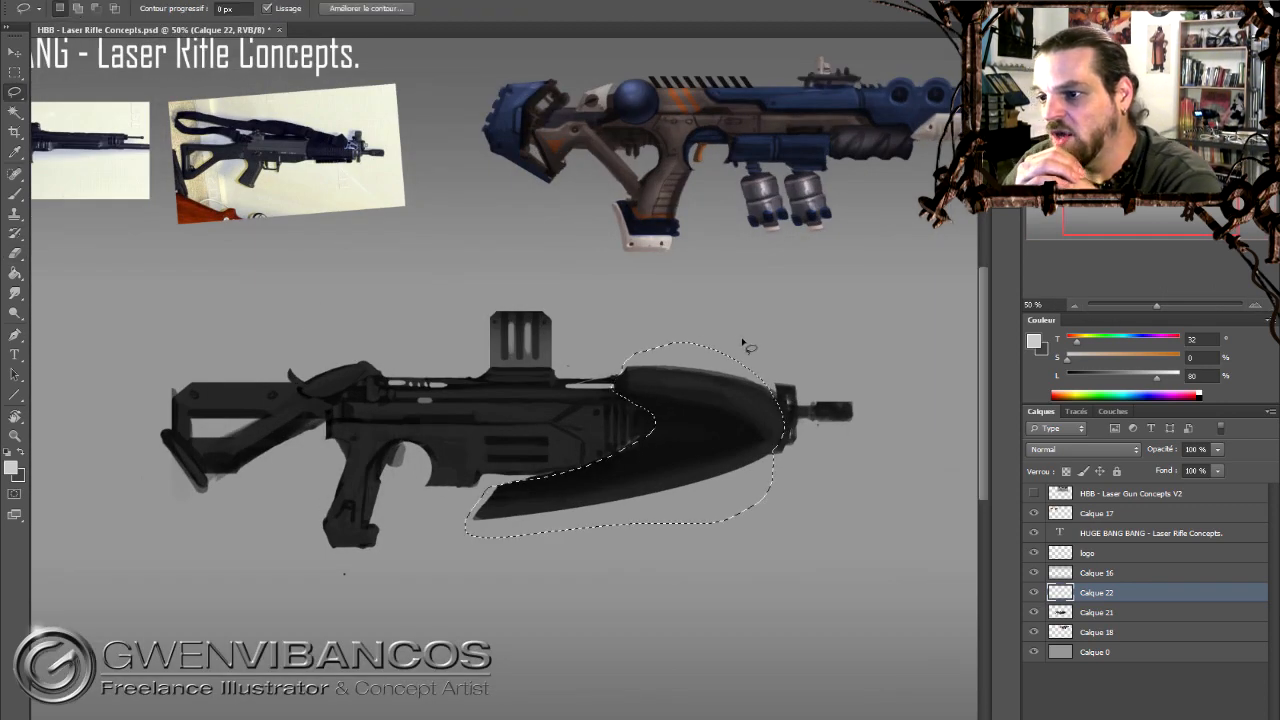
click(1097, 612)
key(ctrl+u)
drag(1046, 505, 1069, 506)
key(Escape)
Lighten the selected front shell with Levels by raising the midtones and highlights, and drop the selection.
key(ctrl+l)
drag(1032, 378, 991, 378)
drag(1130, 378, 1117, 379)
key(Return)
key(ctrl+d)
key(b)
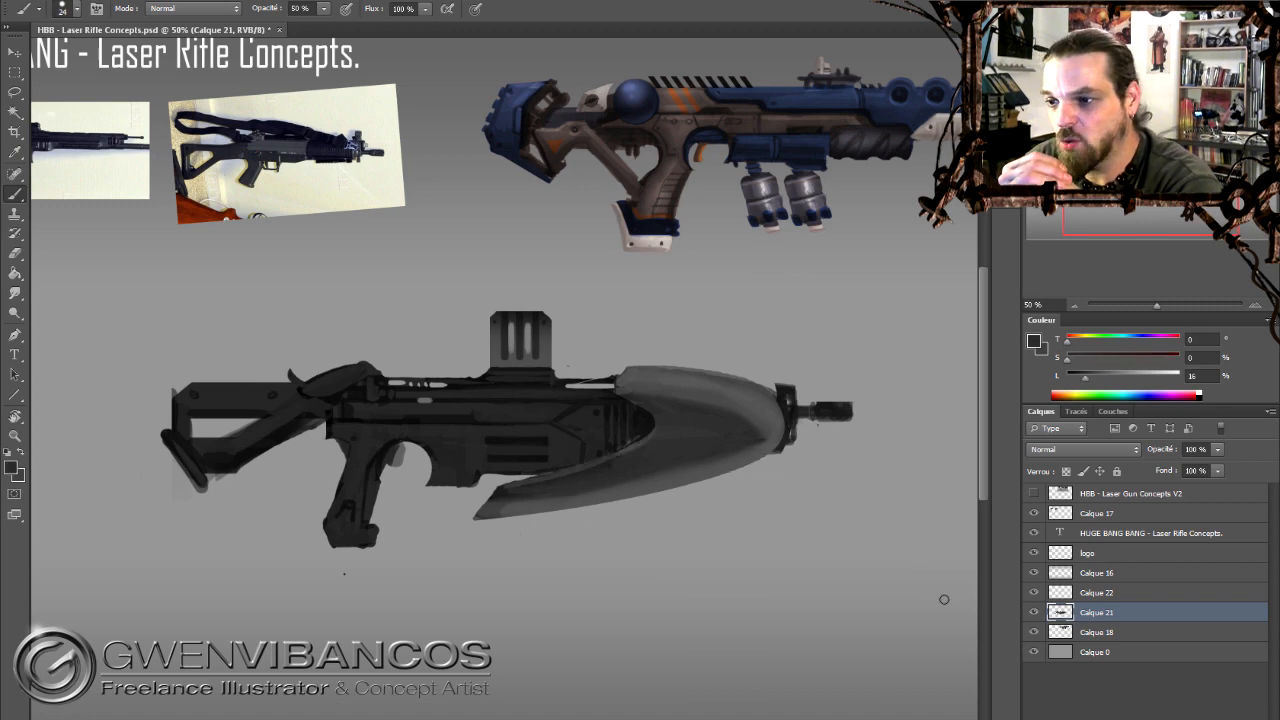
Shade the lightened front shell with sampled greys, darkening its centre and lower fin.
alt+right_click(803, 555)
alt+click(537, 487)
alt+click(635, 375)
mouse_move(674, 470)
mouse_down()
mouse_move(756, 450)
mouse_move(736, 438)
mouse_up()
alt+click(749, 406)
alt+click(601, 464)
mouse_move(654, 444)
mouse_down()
mouse_move(756, 420)
mouse_move(731, 447)
mouse_move(723, 426)
mouse_up()
alt+right_click(787, 530)
Paint a round slotted screw head near the front of the shell using sampled greys.
right_click(733, 426)
click(847, 550)
key(shift+m)
key(b)
key(0)
click(715, 431)
right_click(716, 404)
alt+click(716, 405)
click(715, 431)
right_click(717, 434)
click(743, 537)
alt+click(671, 417)
alt+click(714, 420)
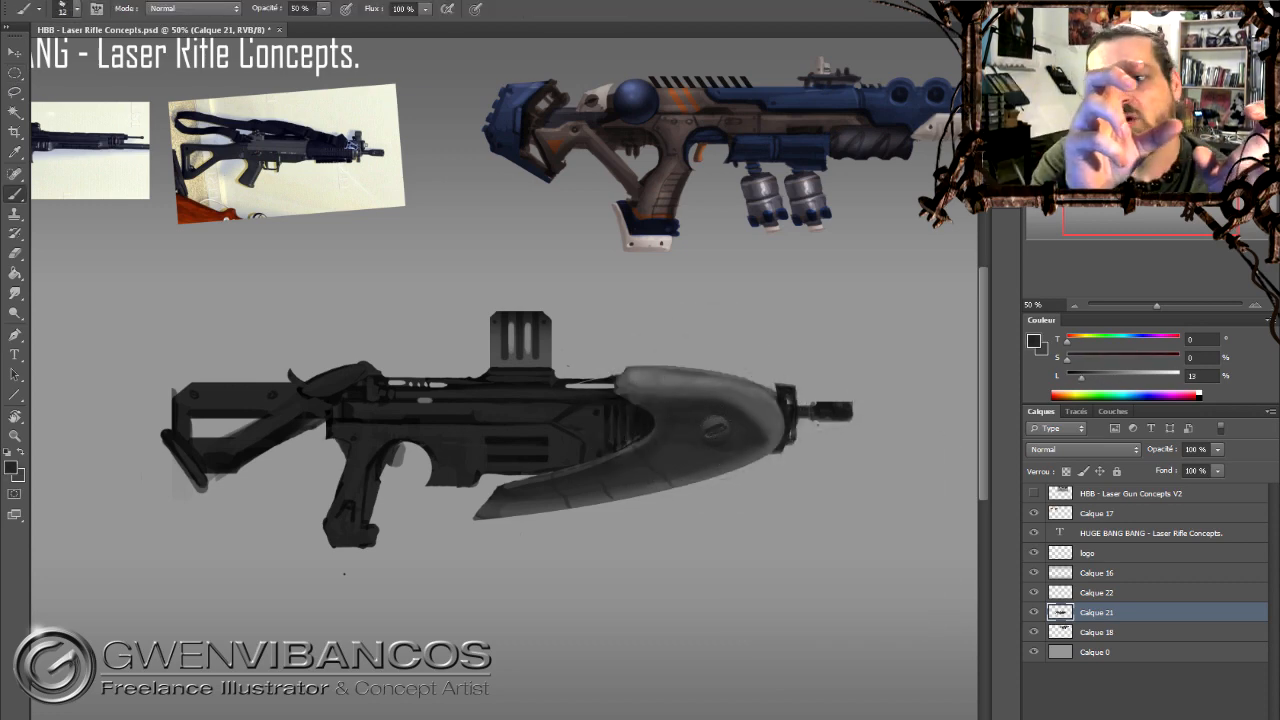
Erase the curved horn and hump along the rear top edge of the body where it meets the stock.
key(m)
mouse_move(366, 366)
mouse_down()
mouse_move(308, 382)
mouse_move(346, 390)
mouse_move(368, 362)
mouse_up()
right_click(408, 374)
key(ctrl+z)
key(e)
drag(284, 370, 300, 366)
right_click(340, 373)
click(366, 476)
drag(322, 389, 309, 389)
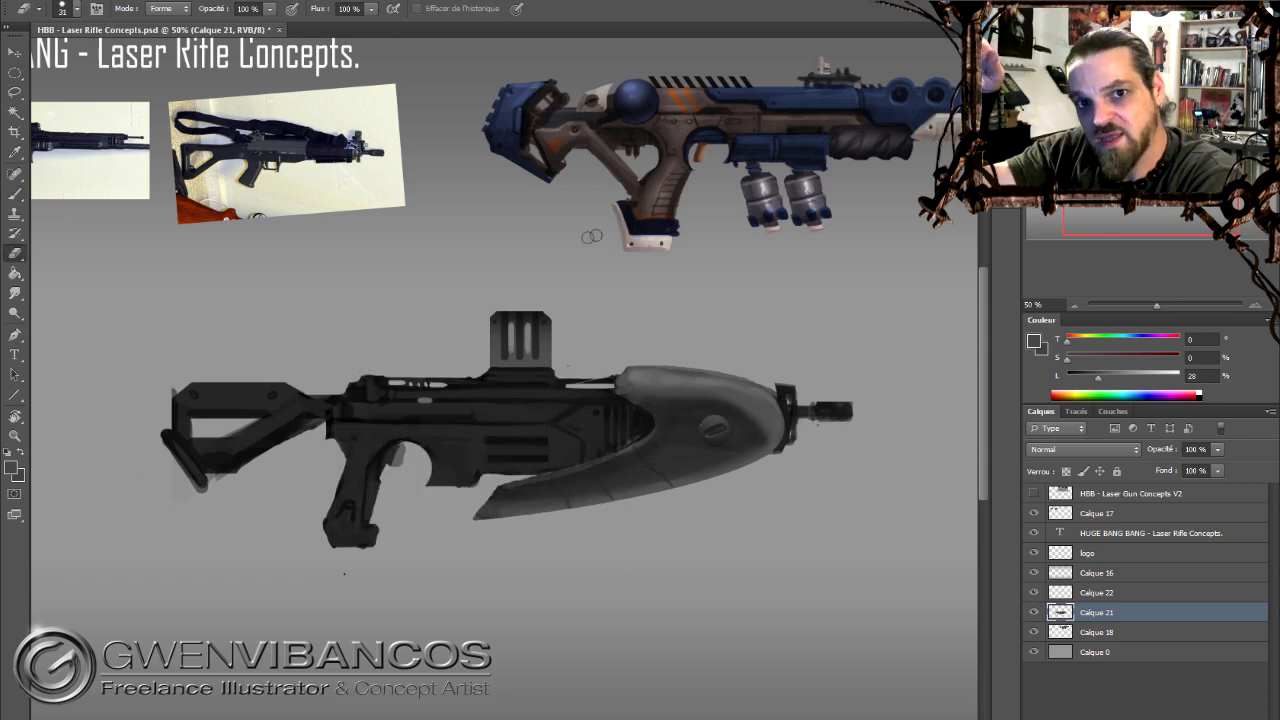
Lasso the front shell with its fin and duplicate it onto its own layer.
key(ctrl+minus)
key(w)
click(711, 405)
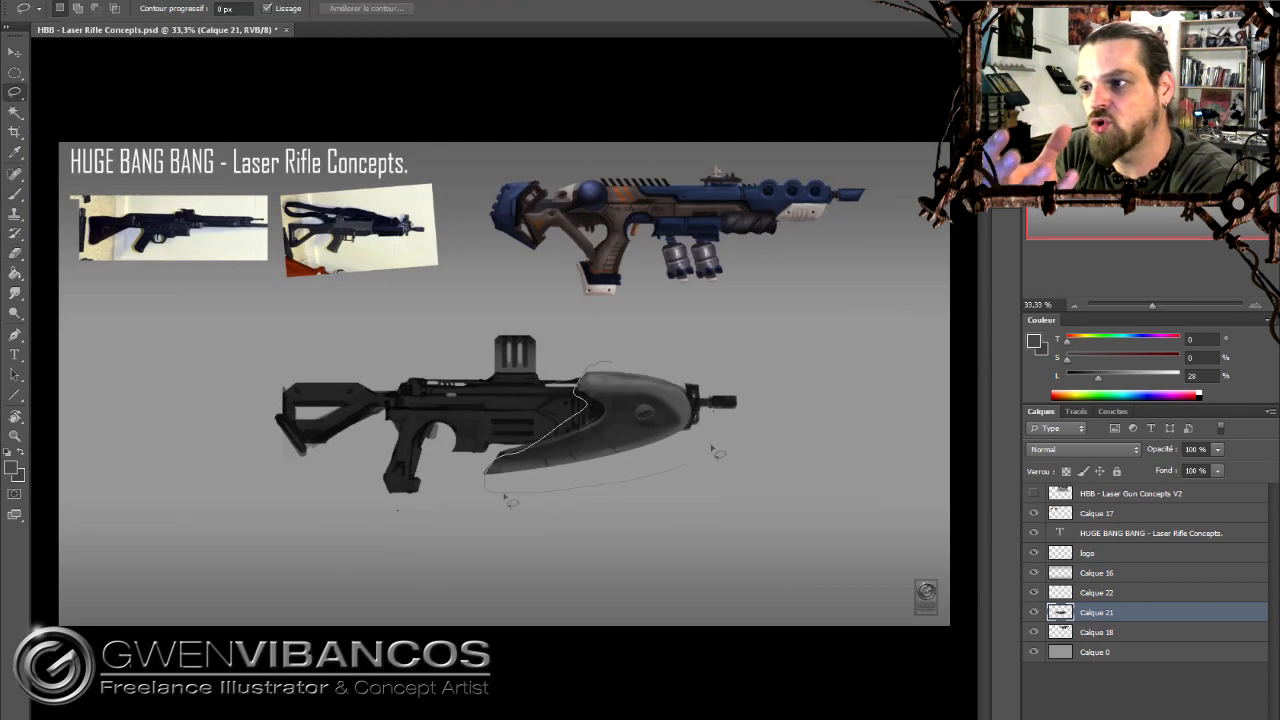
key(ctrl+j)
drag(711, 405, 848, 492)
key(ctrl+d)
Shrink and flip the shell copy onto the stock's rear end, and erase the old stock parts sticking out around it.
mouse_move(621, 541)
mouse_down()
mouse_move(718, 509)
mouse_move(676, 519)
mouse_up()
key(e)
key(ctrl+t)
key(ctrl+shift+h)
drag(785, 540, 322, 440)
mouse_move(362, 446)
mouse_down()
mouse_move(358, 380)
mouse_move(340, 374)
mouse_move(292, 400)
mouse_up()
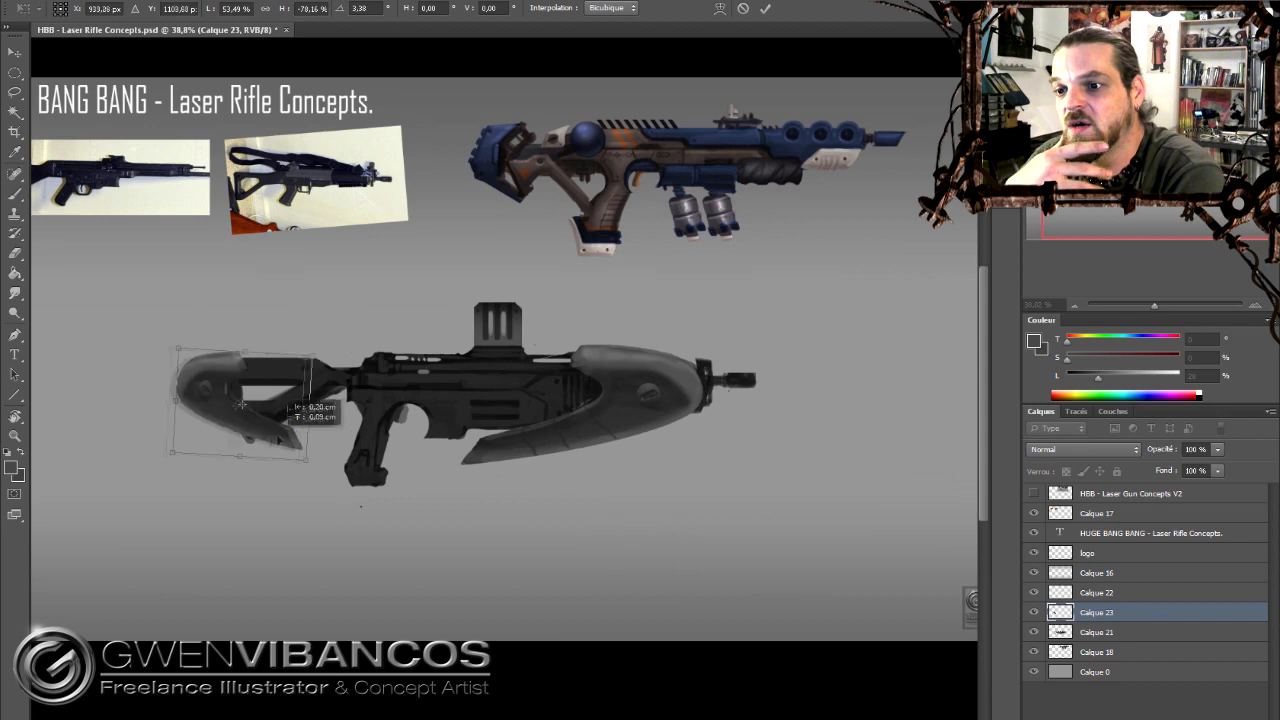
key(Return)
key(alt+bracketleft)
drag(236, 434, 265, 442)
key(b)
Select the front shell's screw with an elliptical selection and lighten it with a Levels midtone value of 1.34.
key(m)
drag(637, 381, 663, 390)
scroll(663, 428, up, 3)
key(ctrl+t)
key(Return)
key(ctrl+l)
drag(1034, 378, 1014, 378)
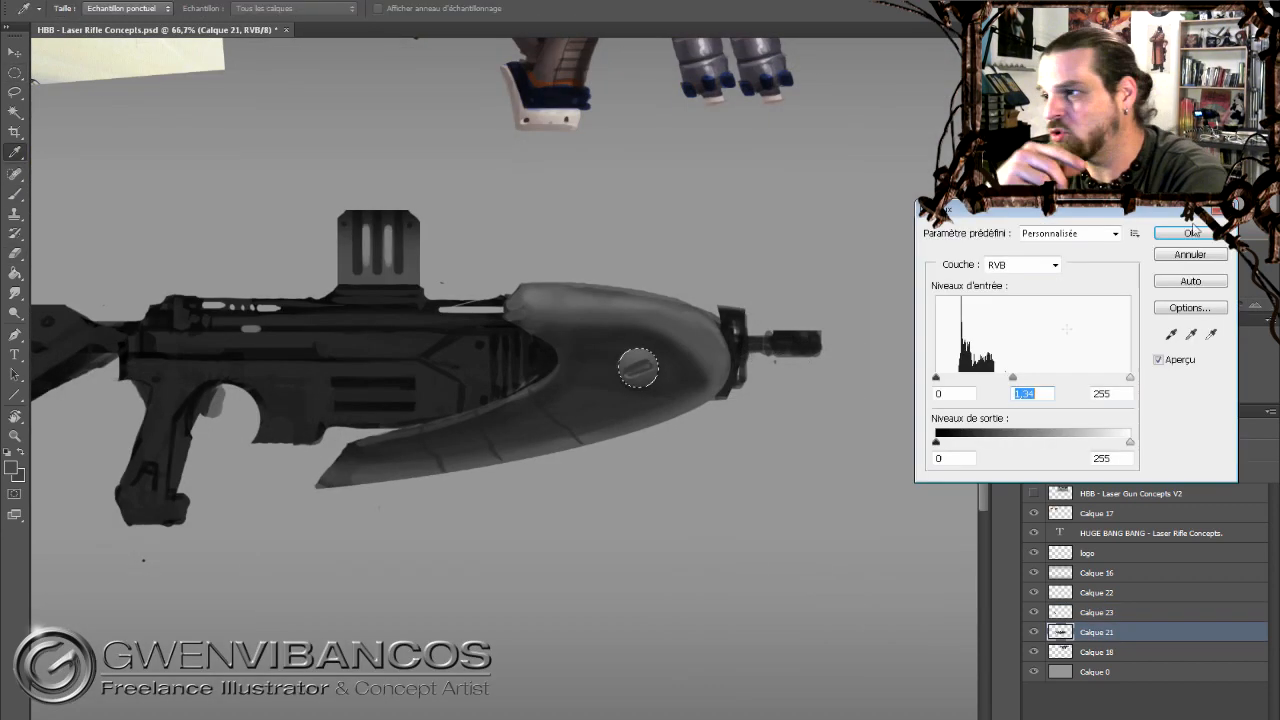
key(Return)
Duplicate the lightened screw onto the body above the grip and onto the stock's shell.
key(ctrl+j)
key(ctrl+minus)
drag(606, 368, 242, 356)
mouse_move(378, 366)
mouse_down()
mouse_move(182, 368)
mouse_move(228, 326)
mouse_up()
key(ctrl+bracketright)
key(ctrl+t)
key(Return)
Move Calque 24 copie above Calque 22 and paint bright lights in the top block's slots and as dots along the body.
click(1254, 305)
key(b)
drag(411, 319, 426, 319)
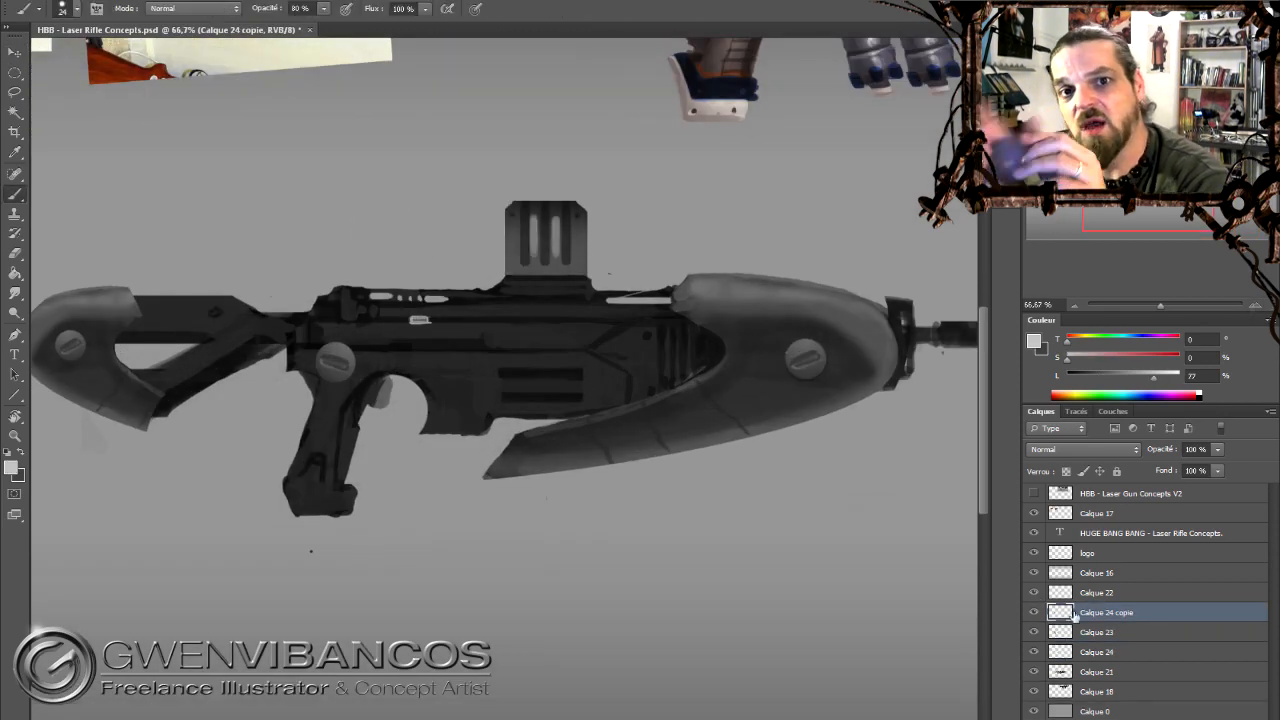
drag(1075, 613, 1075, 590)
drag(531, 217, 531, 256)
drag(536, 217, 536, 256)
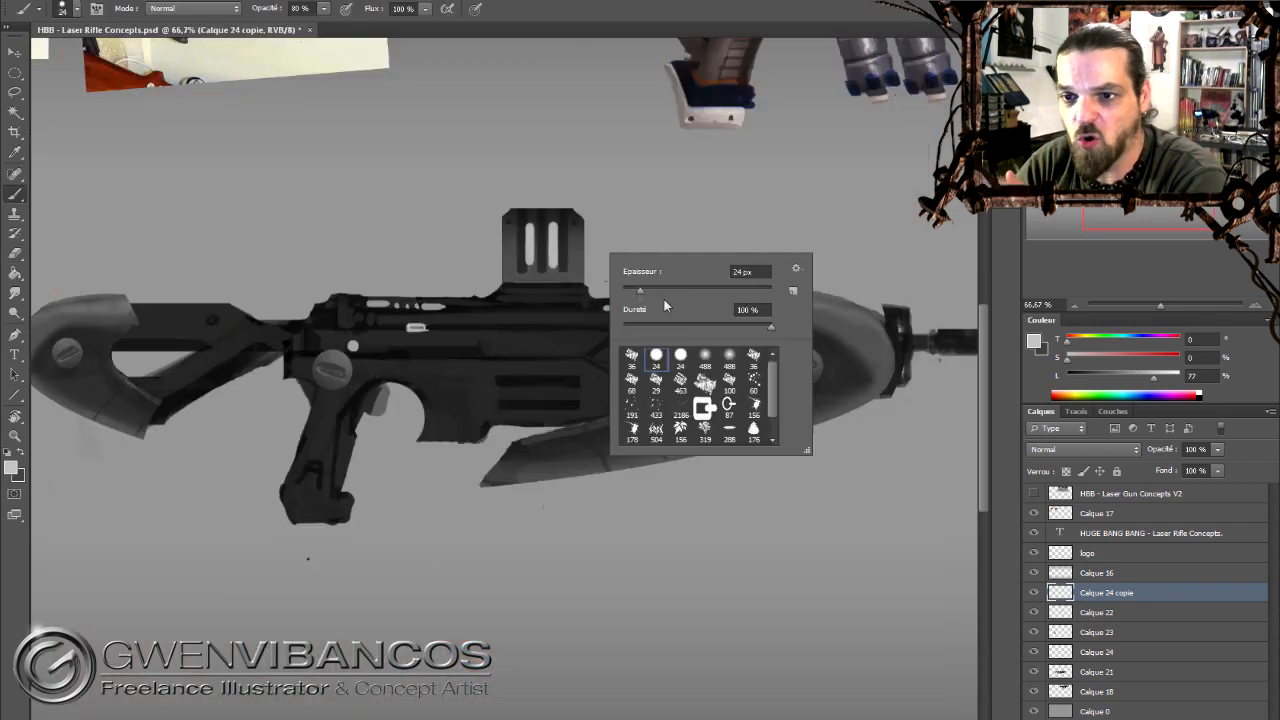
key(Return)
drag(432, 331, 632, 334)
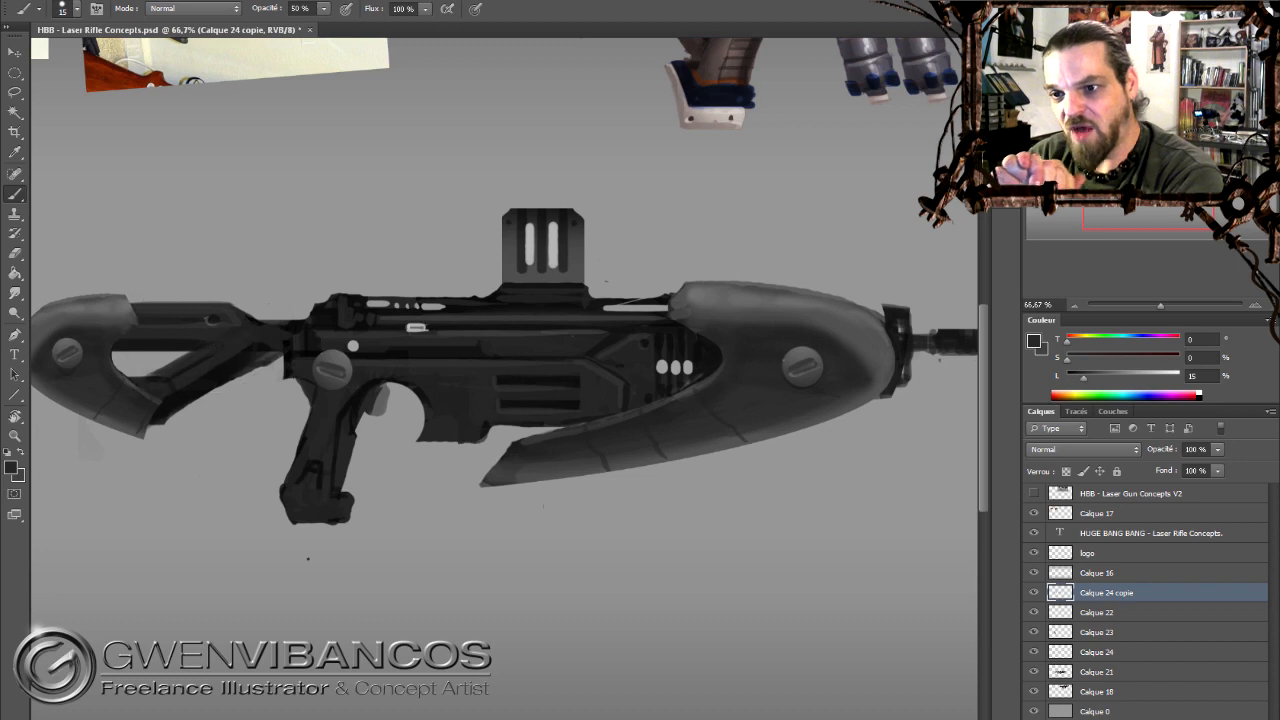
Refine the stock struts and body with sampled greys, and darken the lower shell on Multiply layer Calque 19.
alt+click(218, 375)
alt+click(230, 318)
alt+click(234, 338)
alt+click(444, 340)
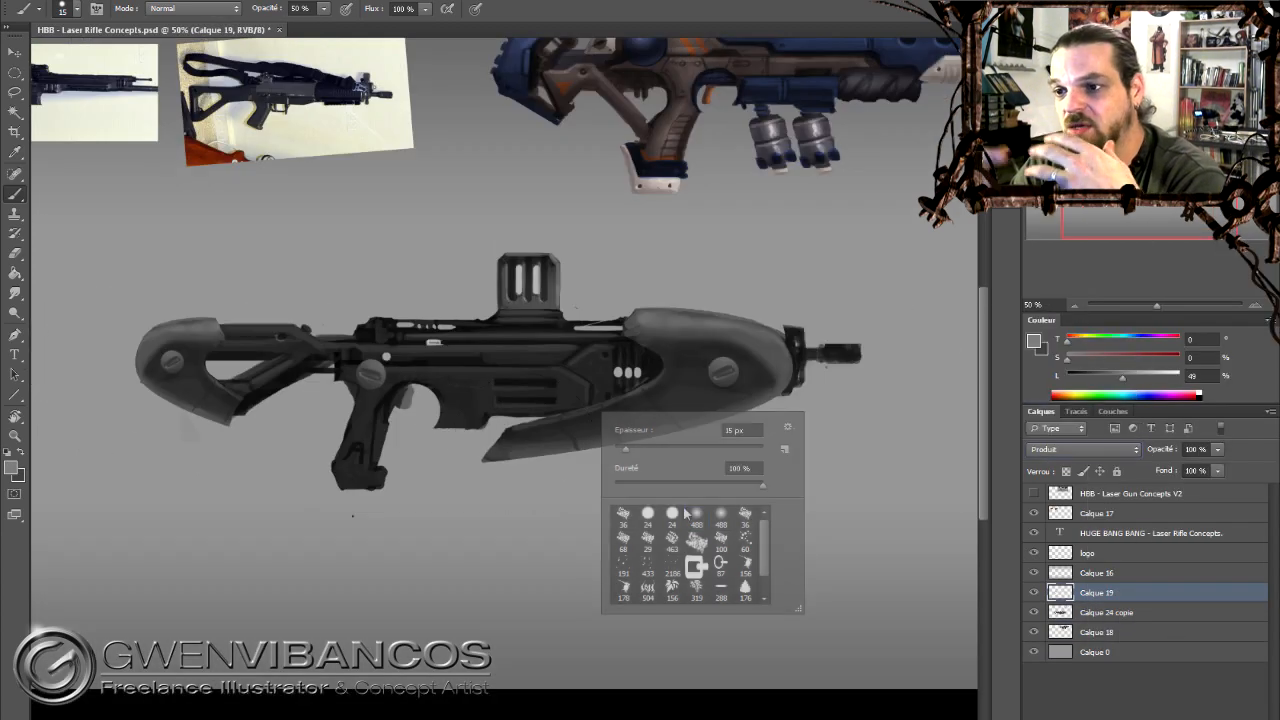
key(Return)
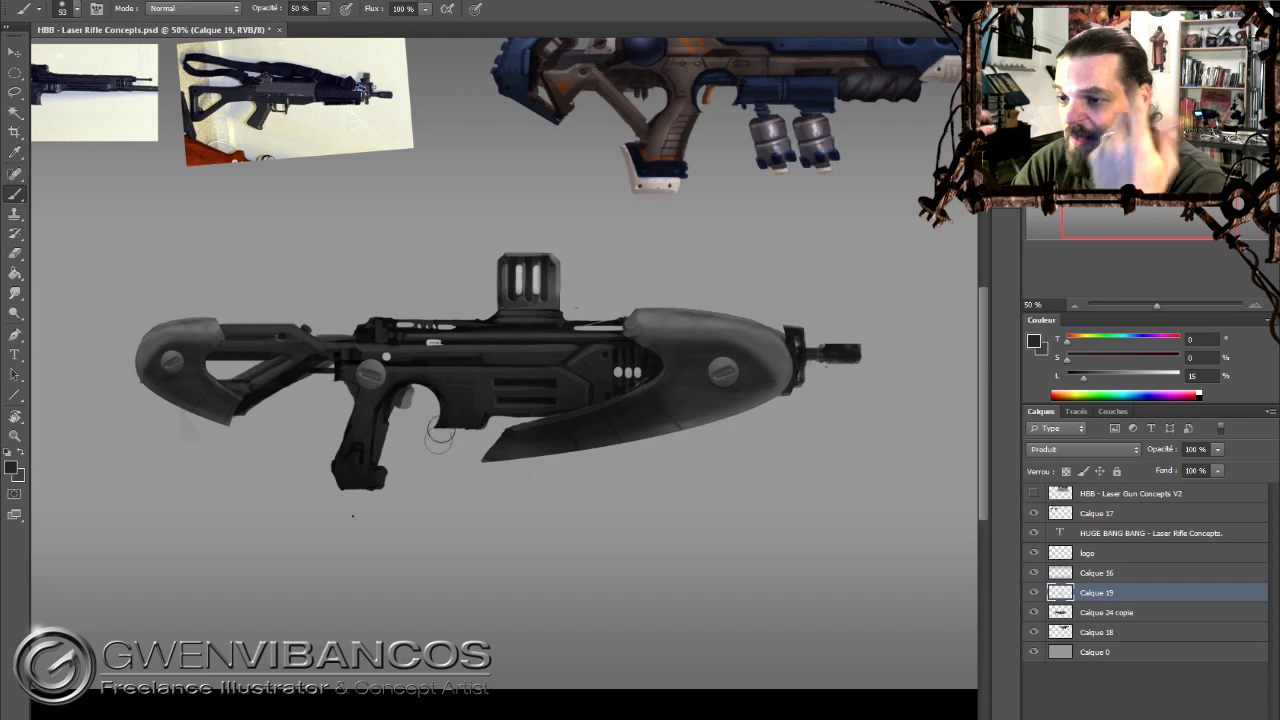
Paint sharp dark details around the muzzle and rear sight on new layer Calque 20, cleaning them with the Eraser.
key(ctrl+shift+alt+n)
right_click(829, 457)
double_click(923, 611)
alt+click(829, 353)
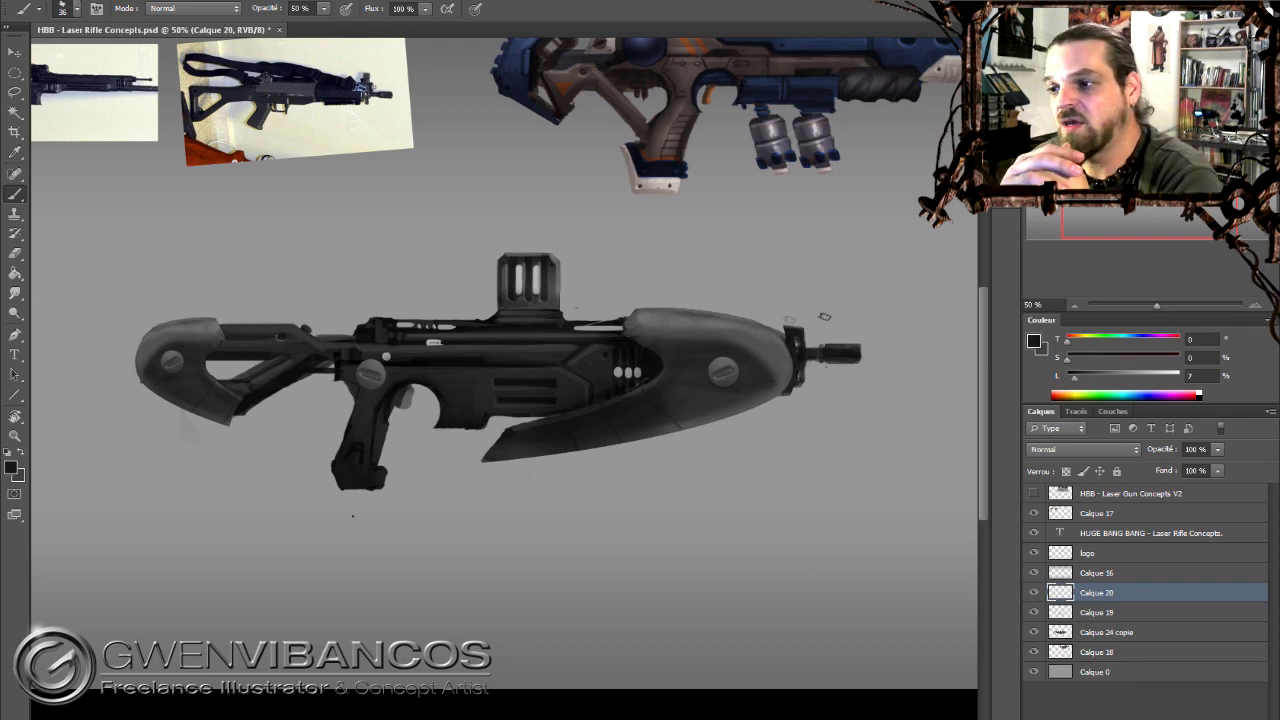
key(e)
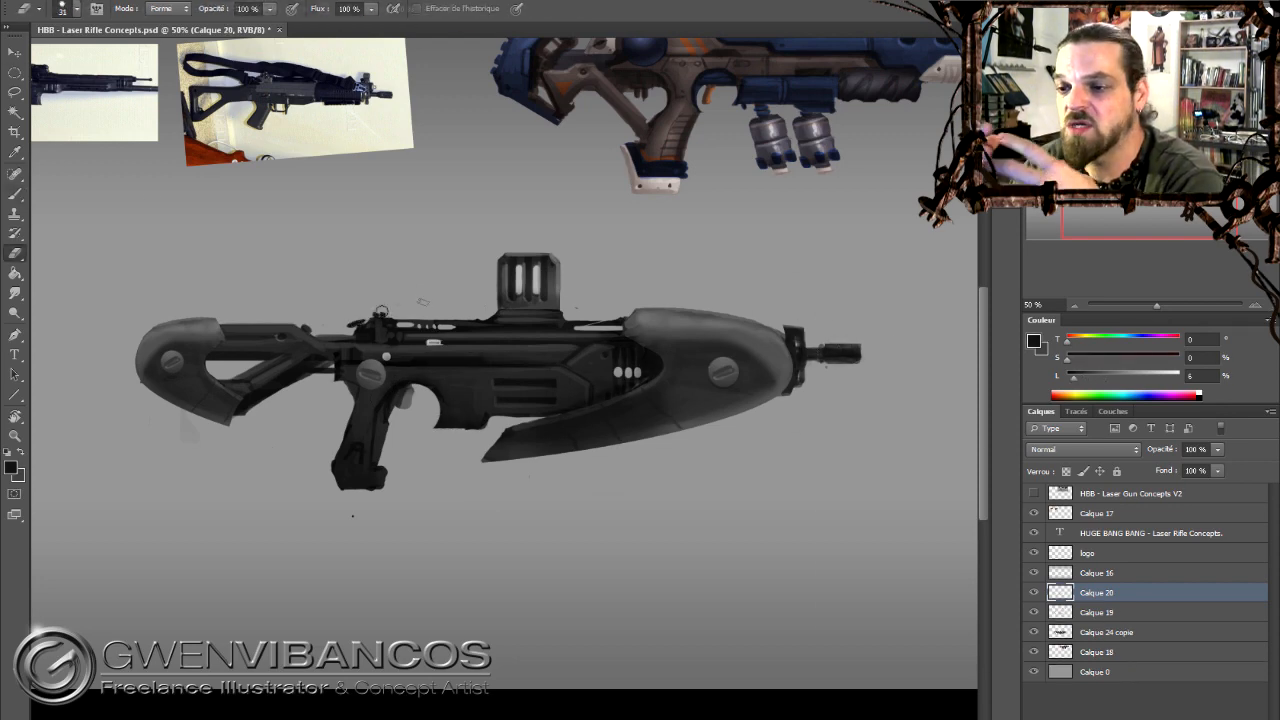
key(b)
click(1253, 305)
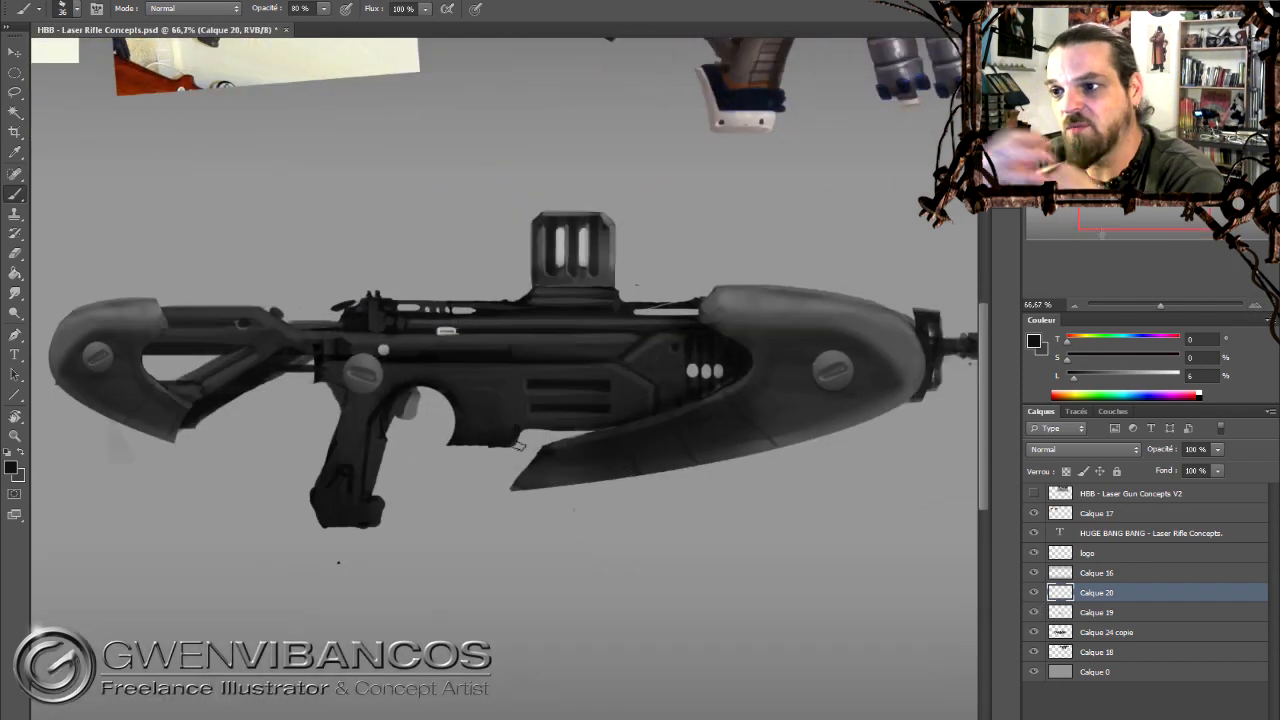
Merge Calque 20 with the rifle layers beneath it and paint the trigger with a sampled light grey.
key(e)
key(ctrl+e)
key(b)
alt+click(422, 414)
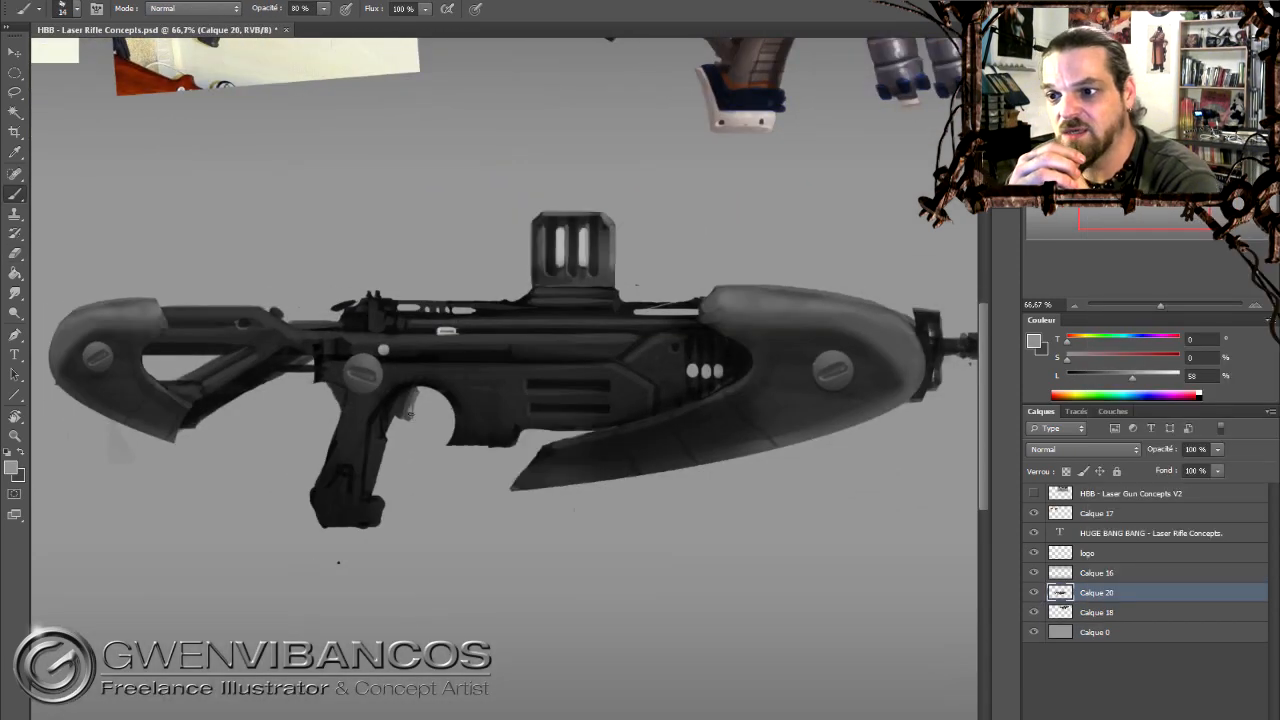
Make an elliptical selection around the grip screw and draw a dark ring around it on a new layer.
click(14, 76)
right_click(365, 375)
mouse_move(344, 354)
mouse_down()
mouse_move(382, 393)
mouse_move(376, 382)
mouse_up()
click(494, 570)
key(Return)
key(b)
key(ctrl+shift+alt+n)
right_click(386, 375)
alt+click(395, 358)
Fit the dark ring to the grip screw's outline with Free Transform.
click(1253, 305)
key(ctrl+t)
drag(481, 340, 486, 334)
key(Return)
right_click(483, 355)
key(ctrl+t)
key(Return)
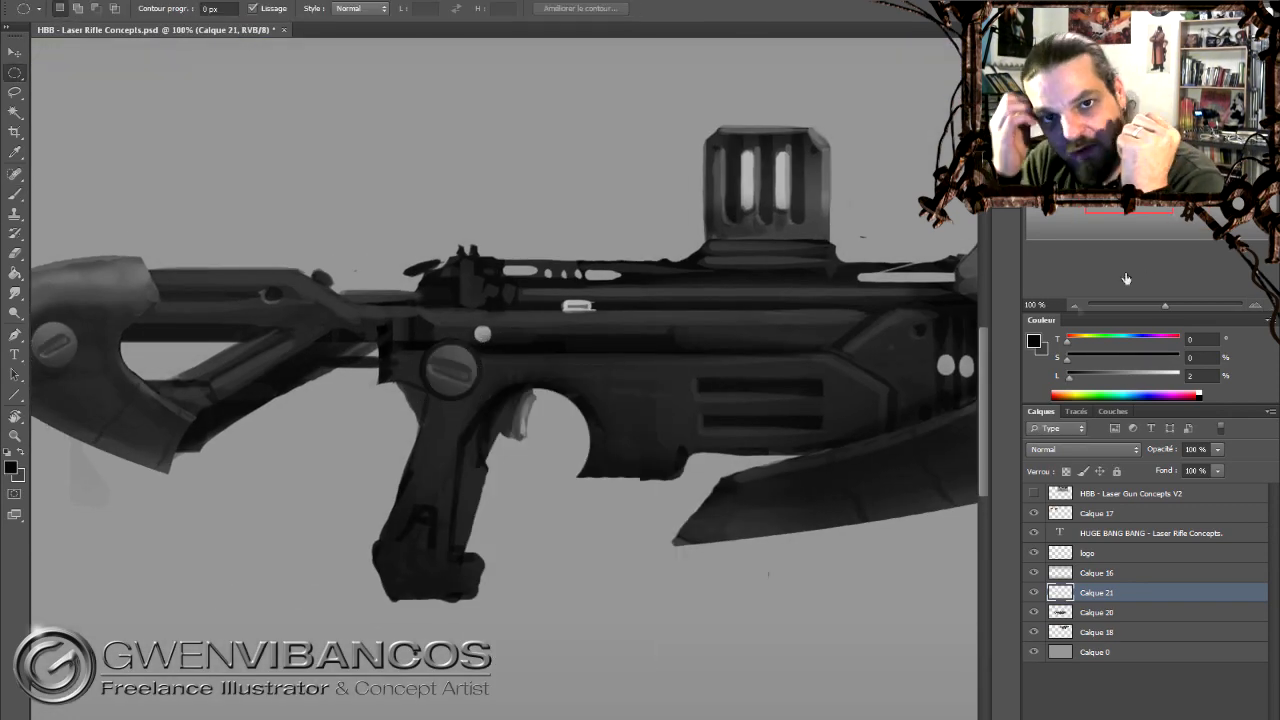
Duplicate the dark ring onto the other screws and fit the copies with Free Transform.
key(ctrl+minus)
key(v)
alt+drag(323, 348, 134, 333)
key(ctrl+t)
key(Return)
key(ctrl+t)
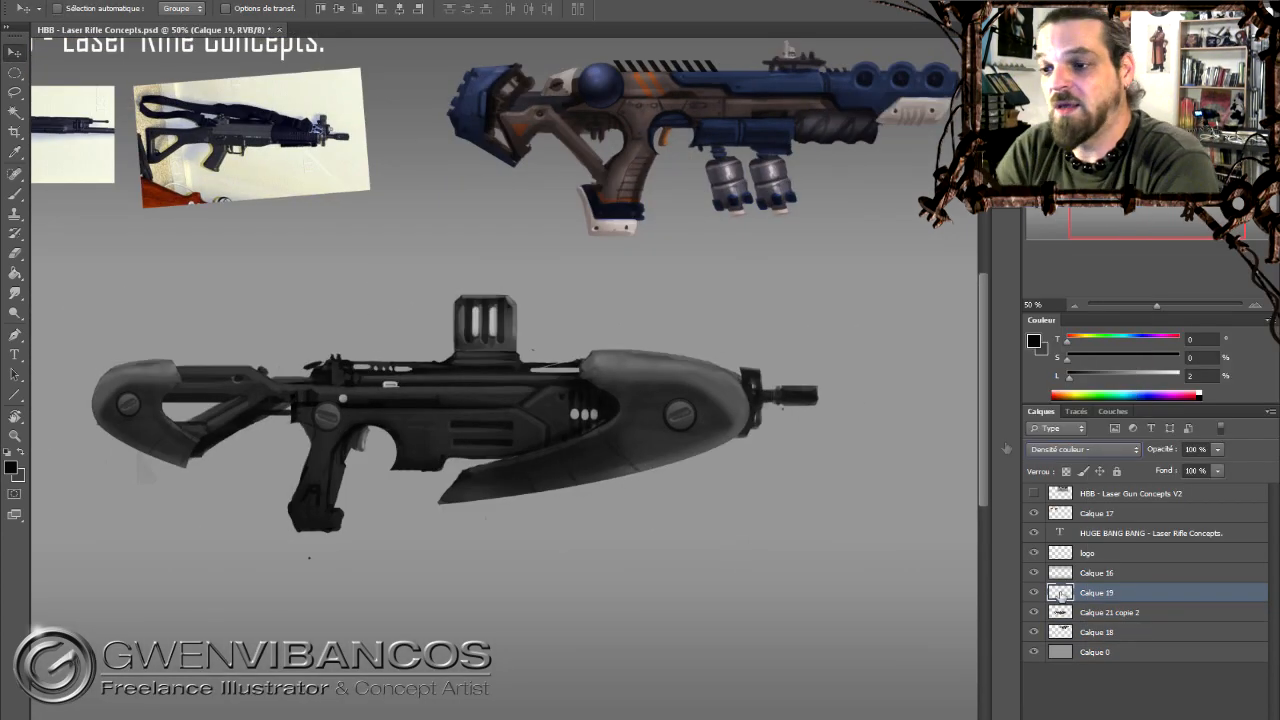
Change the blending options of Color Dodge layer Calque 19 and dab soft white glows at 10% opacity over the lights.
double_click(1061, 594)
click(938, 394)
key(Return)
key(b)
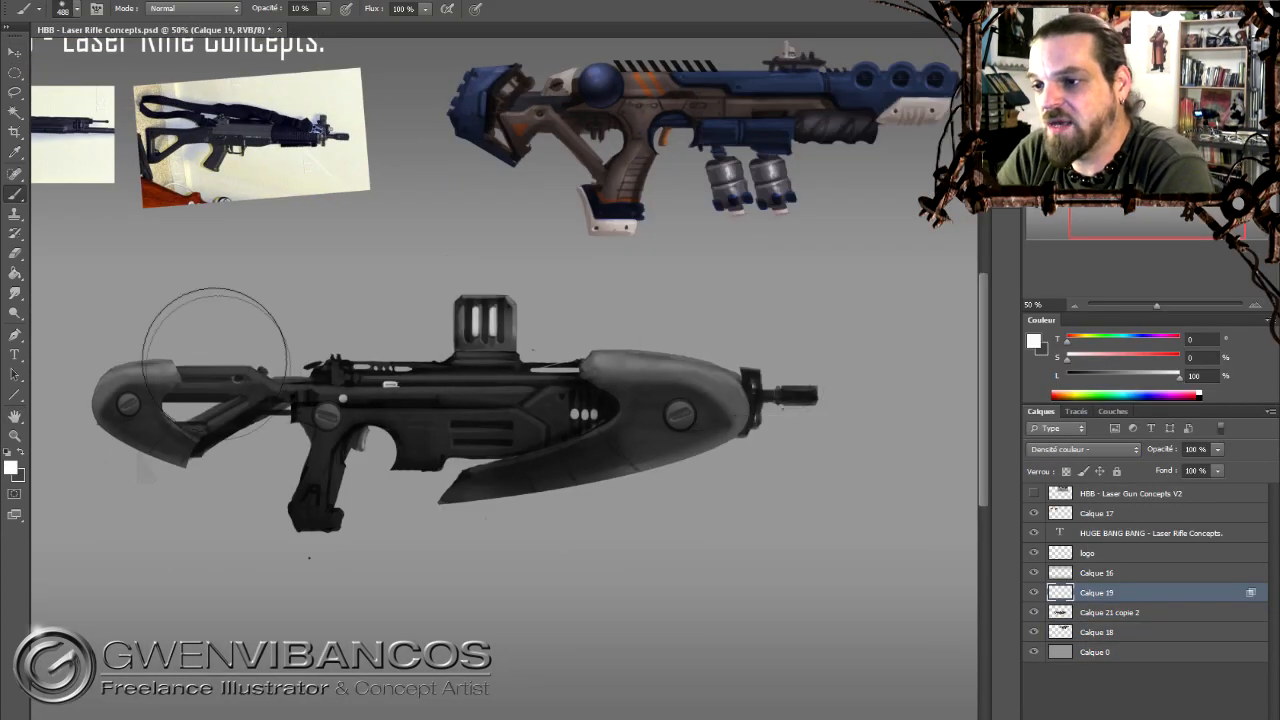
click(485, 330)
click(362, 388)
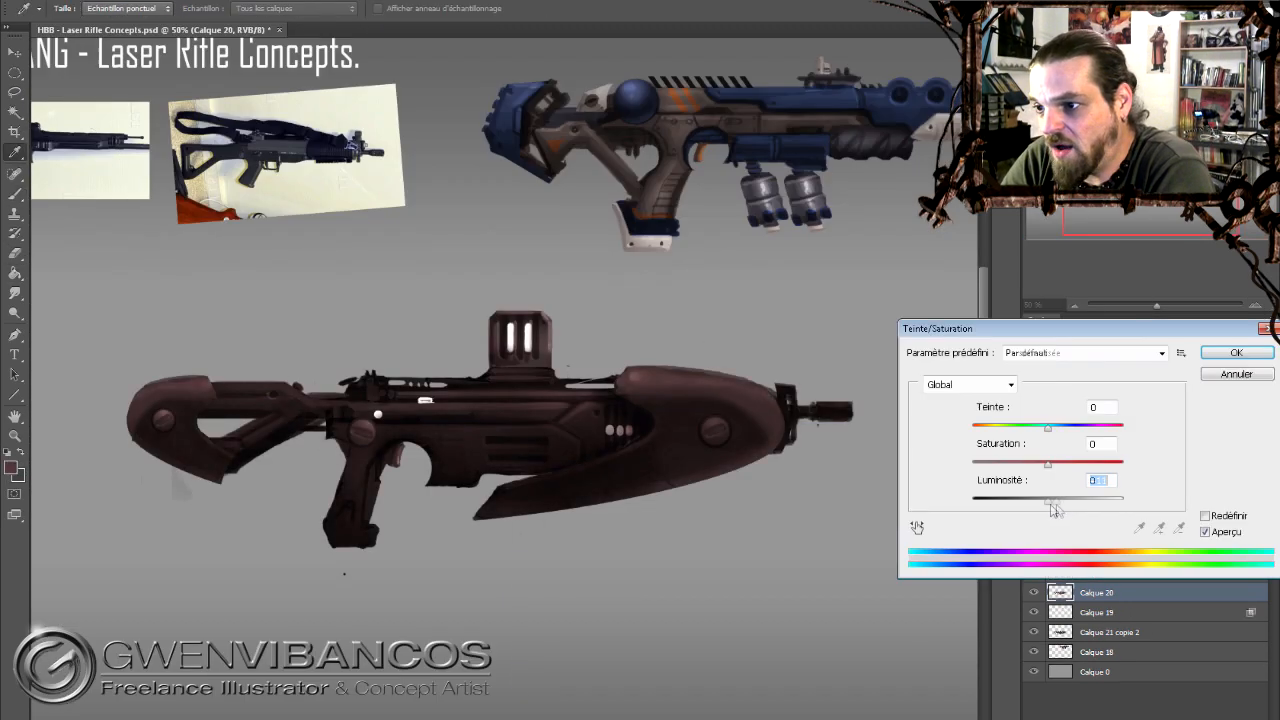
Adjust the lower rifle's Hue/Saturation and paint its front shell and stock end blue on Incrustation (Overlay) layer Calque 21.
drag(1045, 426, 1058, 428)
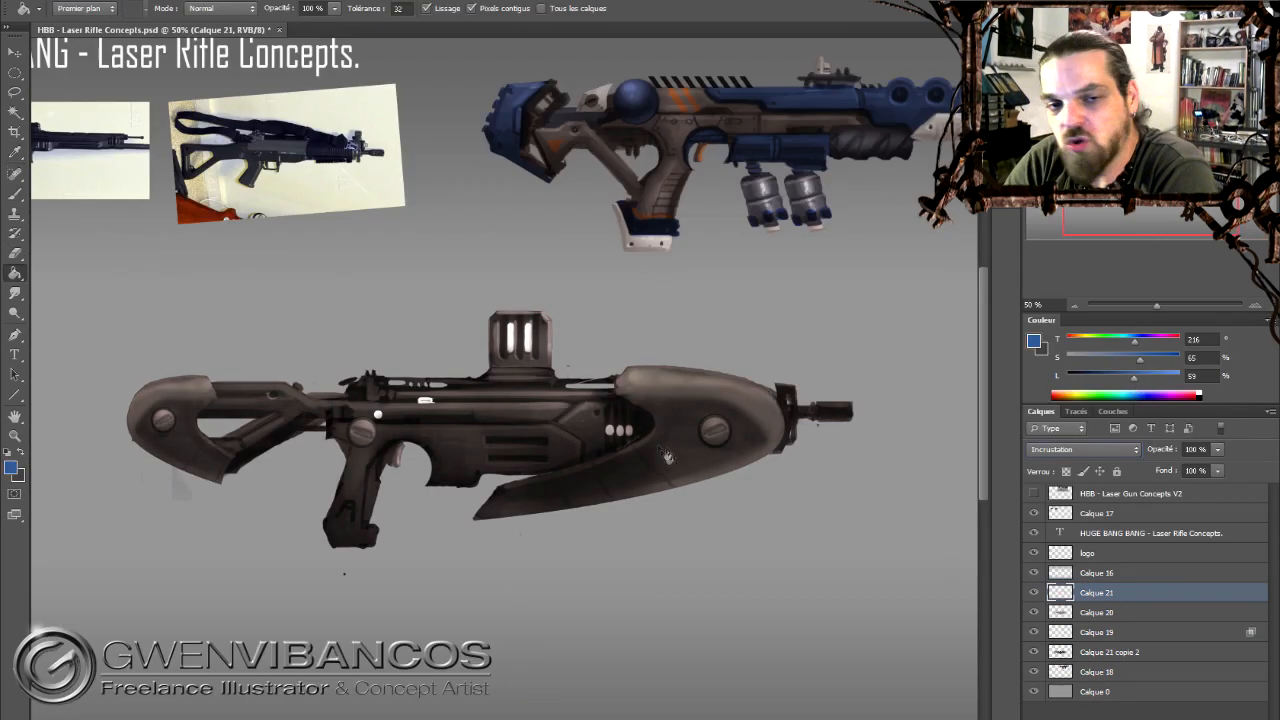
right_click(648, 420)
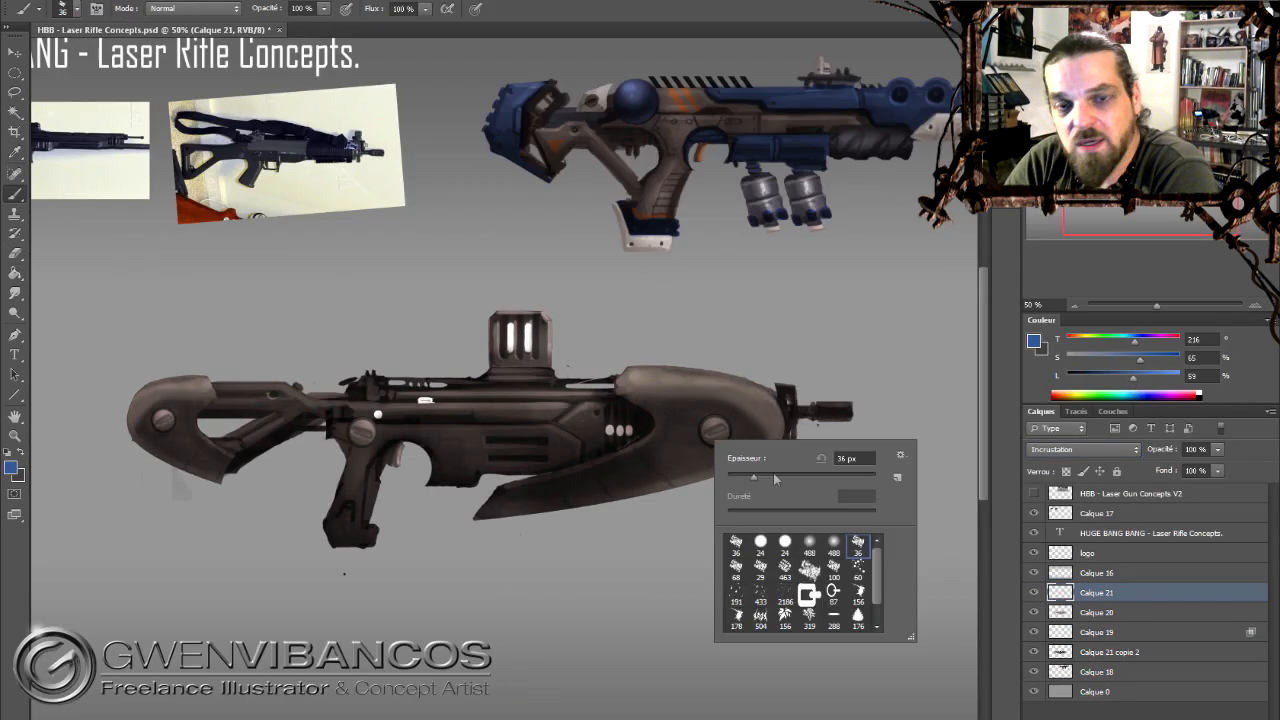
drag(630, 372, 665, 440)
mouse_move(490, 510)
mouse_down()
mouse_move(690, 400)
mouse_move(705, 452)
mouse_move(770, 415)
mouse_up()
drag(208, 385, 150, 430)
Paint the lower rifle's grip base, top light block and muzzle blue on Calque 21.
key(ctrl+plus)
key(e)
key(b)
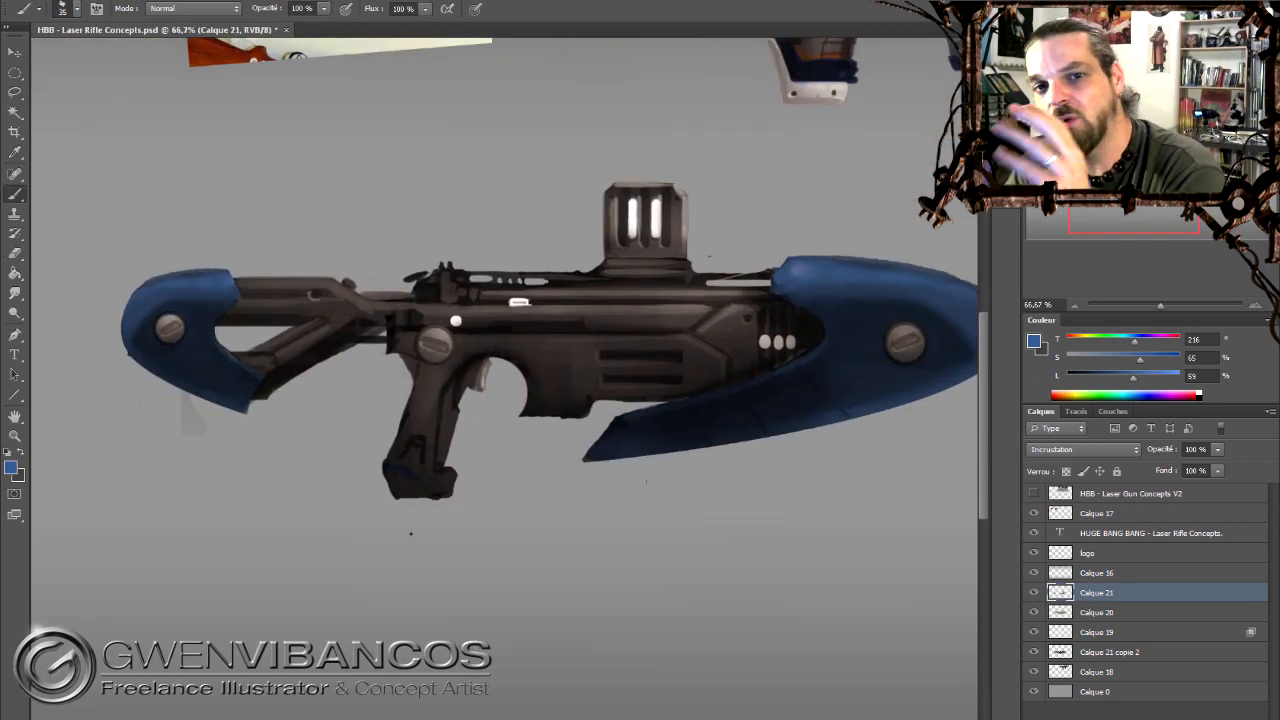
drag(424, 478, 400, 500)
drag(540, 285, 568, 273)
drag(515, 240, 571, 273)
drag(938, 236, 690, 191)
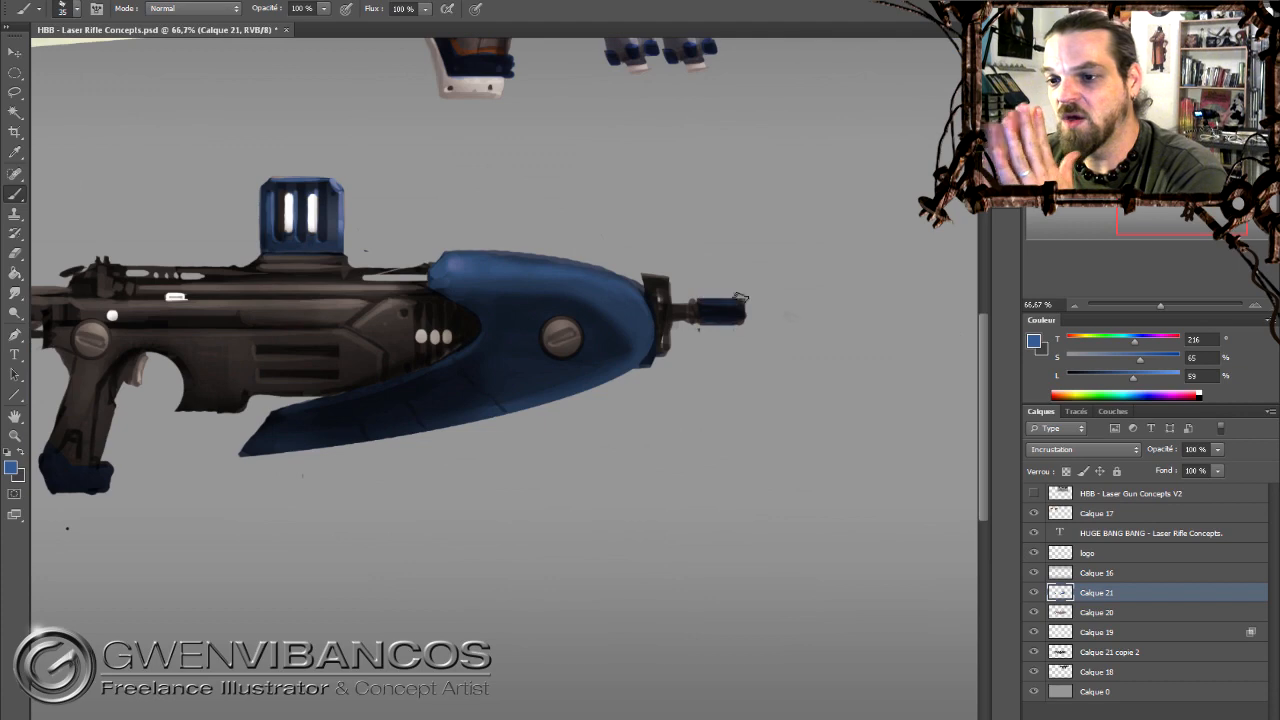
Sample orange from the upper rifle and paint the lower rifle's trigger and front panel edge on a new Incrustation layer.
key(ctrl+minus)
drag(560, 300, 742, 373)
key(ctrl+shift+alt+n)
alt+click(725, 131)
drag(726, 257, 621, 293)
Adjust the colour of blue layer Calque 21 with Hue/Saturation and reselect orange layer Calque 22.
click(1066, 610)
key(ctrl+u)
key(Escape)
key(alt+bracketright)
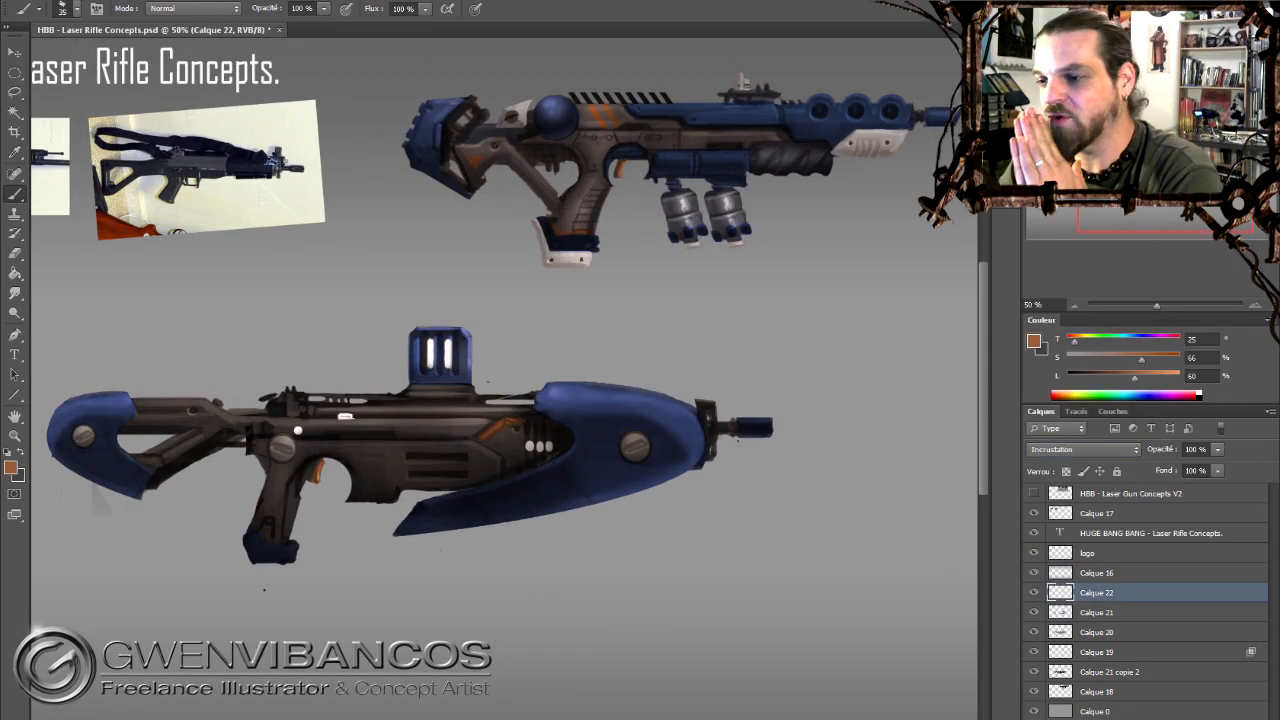
Paint the stock strut, the panel beside the round lights and two vertical body stripes orange on Calque 22.
drag(142, 466, 160, 458)
scroll(150, 463, up, 1)
key(e)
key(b)
drag(440, 460, 457, 460)
drag(484, 440, 489, 524)
drag(907, 287, 730, 436)
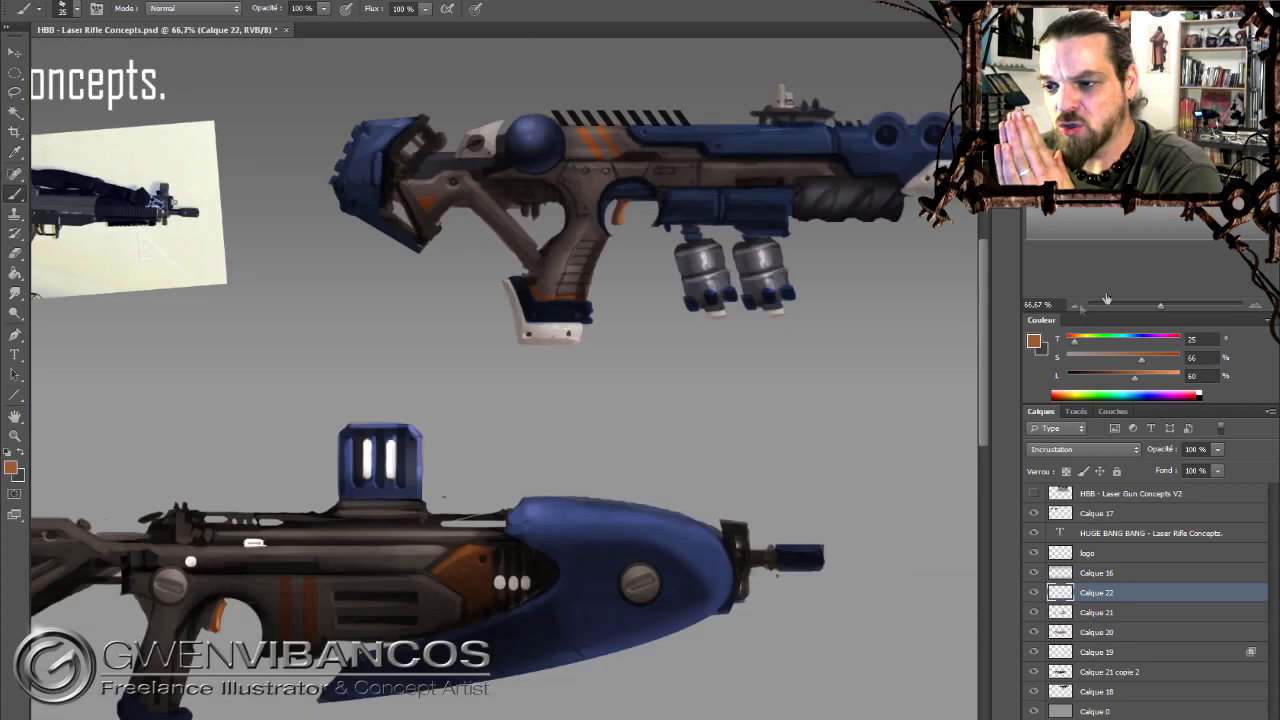
Outline the slotted side panel with the Polygonal Lasso and fill it with white on new layer Calque 23.
scroll(730, 436, down, 1)
key(ctrl+shift+alt+n)
key(l)
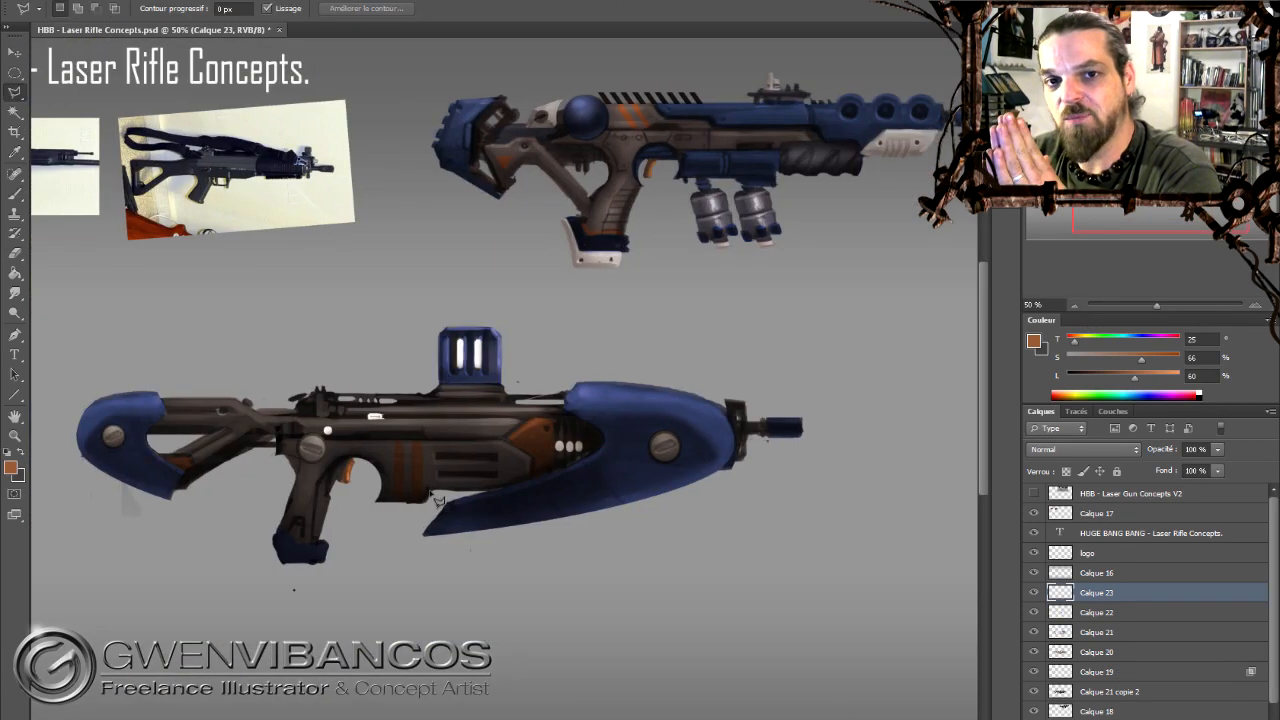
double_click(513, 489)
key(g)
click(1197, 391)
click(480, 465)
key(m)
key(ctrl+d)
Cycle the white panel layer's blend mode to Incrustation (Overlay) and duplicate the layer.
click(1080, 449)
key(Down)
key(Down)
key(Down)
key(Down)
key(Down)
key(Down)
key(Down)
key(Down)
key(Down)
key(Down)
key(Down)
key(Down)
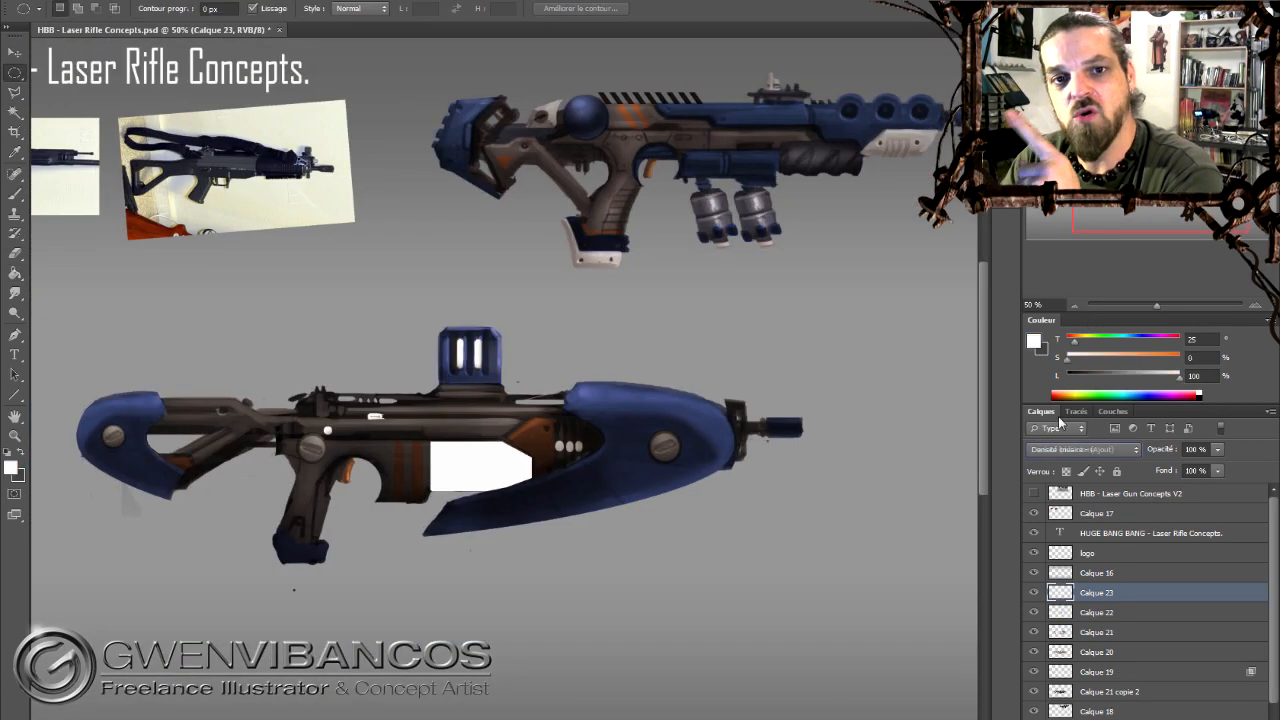
key(Up)
key(Up)
key(Up)
key(Up)
key(Up)
key(Up)
key(Up)
key(Up)
key(Up)
key(Up)
key(ctrl+j)
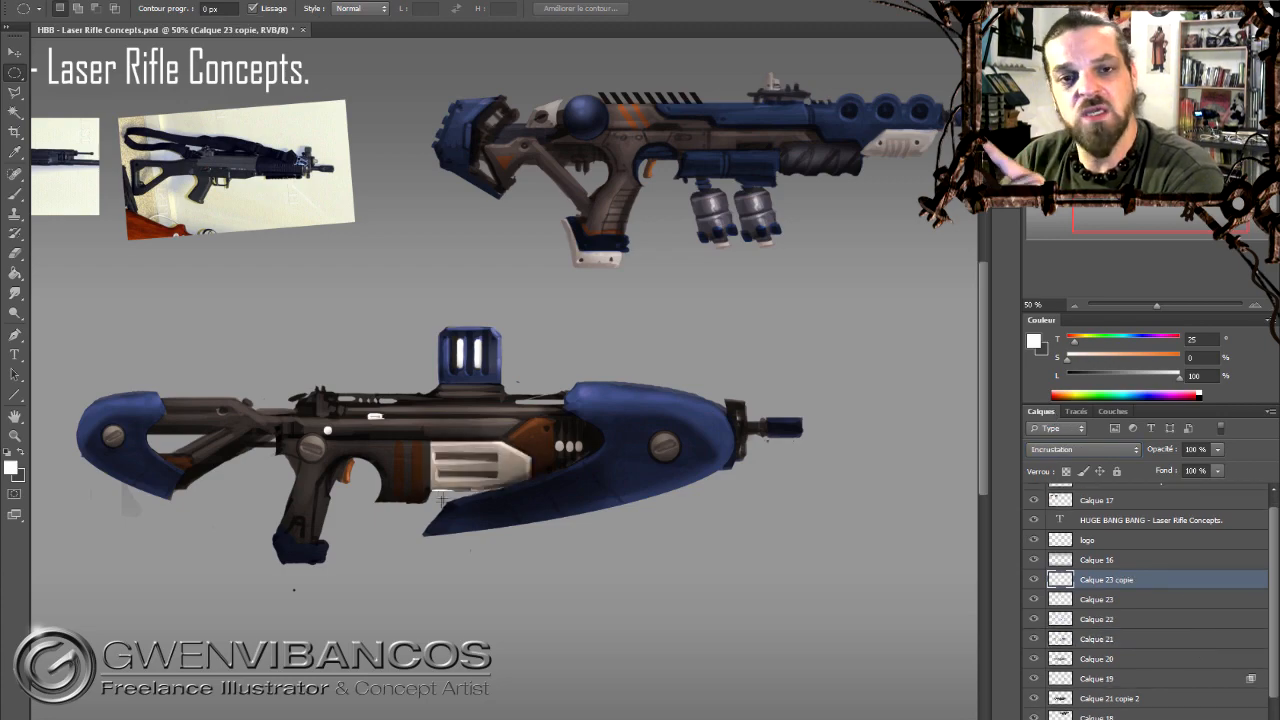
Toggle the visibility of white layer Calque 23 and erase the white spilling past the slotted panel's lower edge.
key(e)
click(1033, 600)
click(1060, 600)
key(ctrl+plus)
key(ctrl+plus)
click(1034, 600)
click(1063, 585)
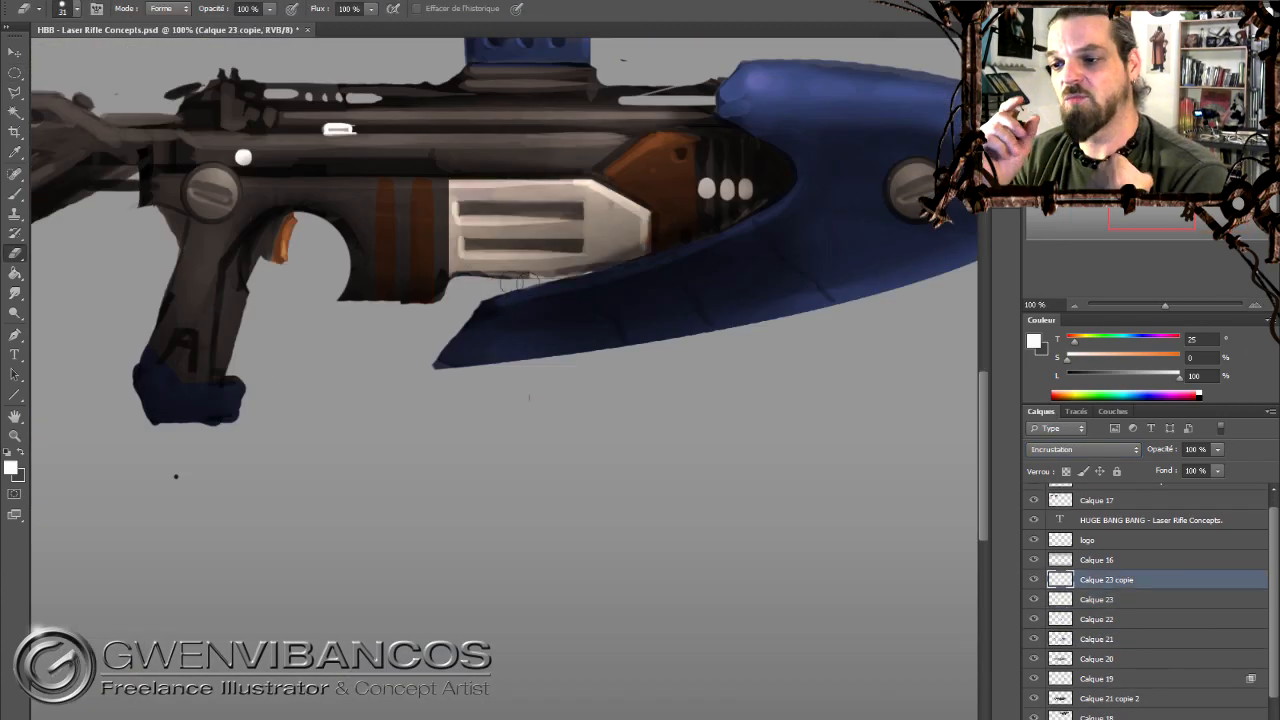
Select a narrow strip along the grip's front with the Polygonal Lasso, paint it white on Calque 23 copie and deselect.
key(ctrl+minus)
key(ctrl+minus)
key(l)
click(389, 538)
click(404, 449)
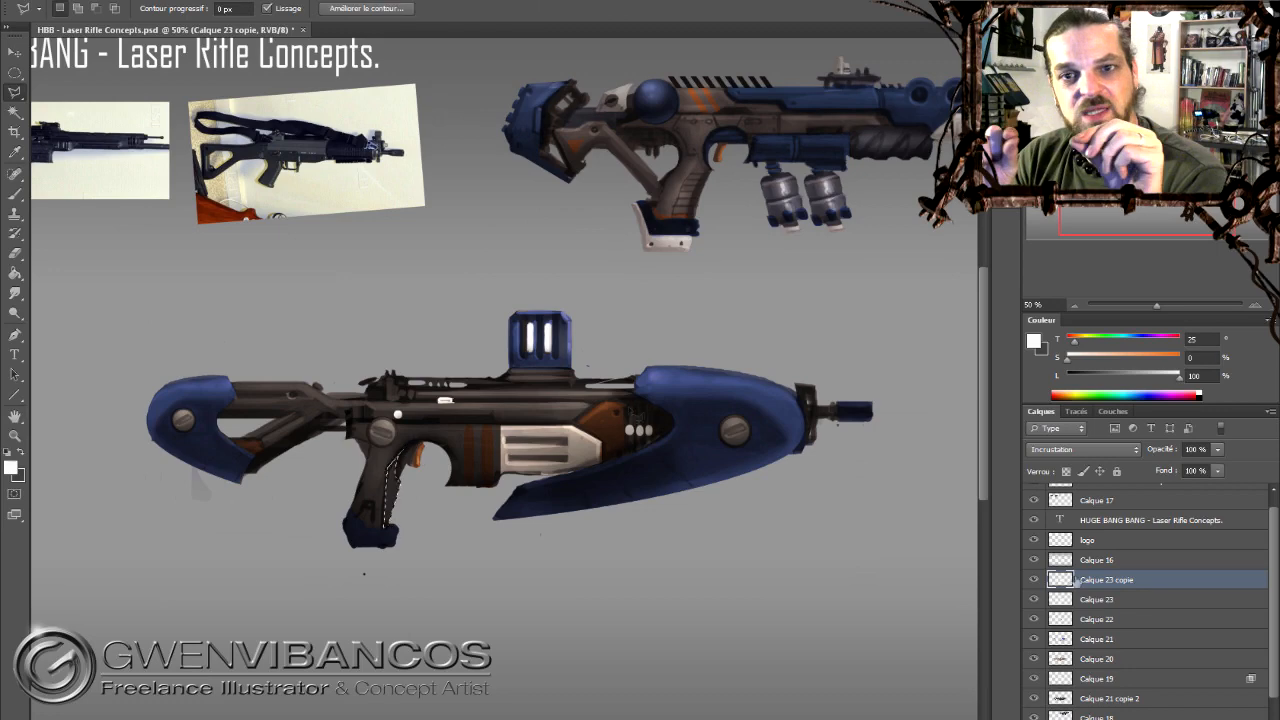
key(b)
drag(396, 472, 384, 526)
key(ctrl+d)
Place a second rotated copy of the upper rifle's canister under the lower rifle's body, ahead of the trigger guard.
click(1120, 599)
key(m)
key(ctrl+minus)
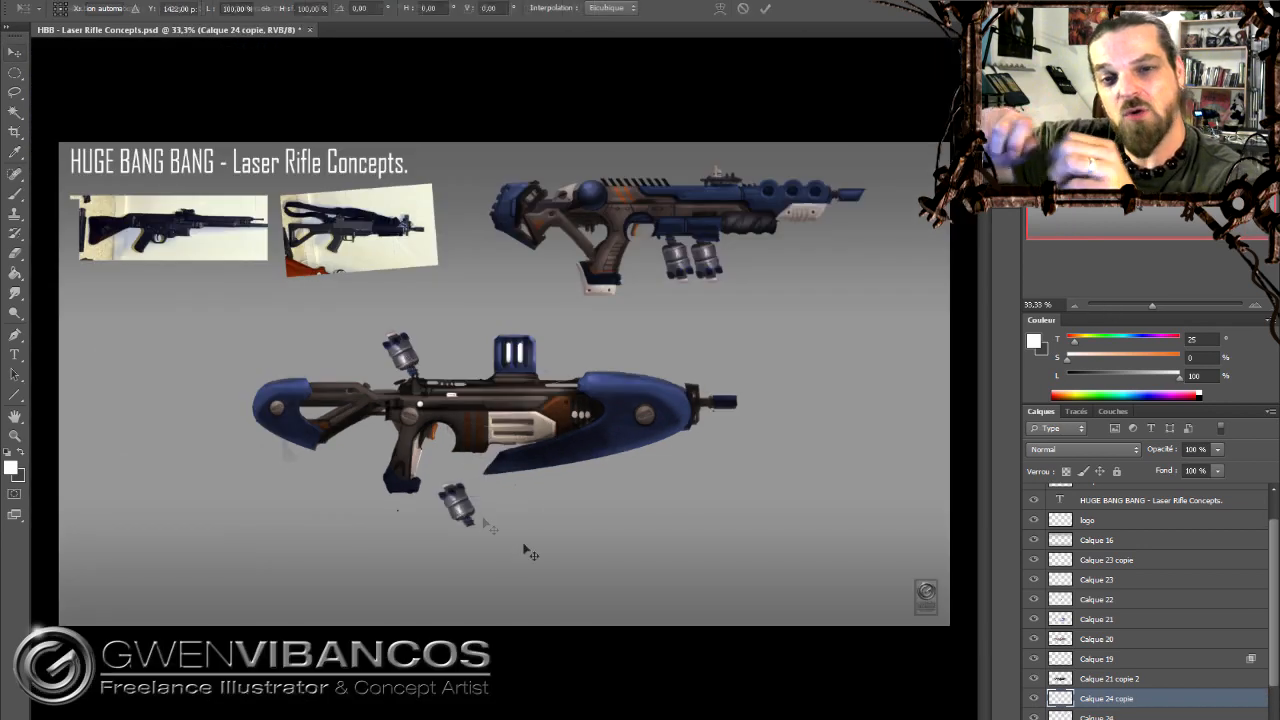
drag(457, 505, 462, 470)
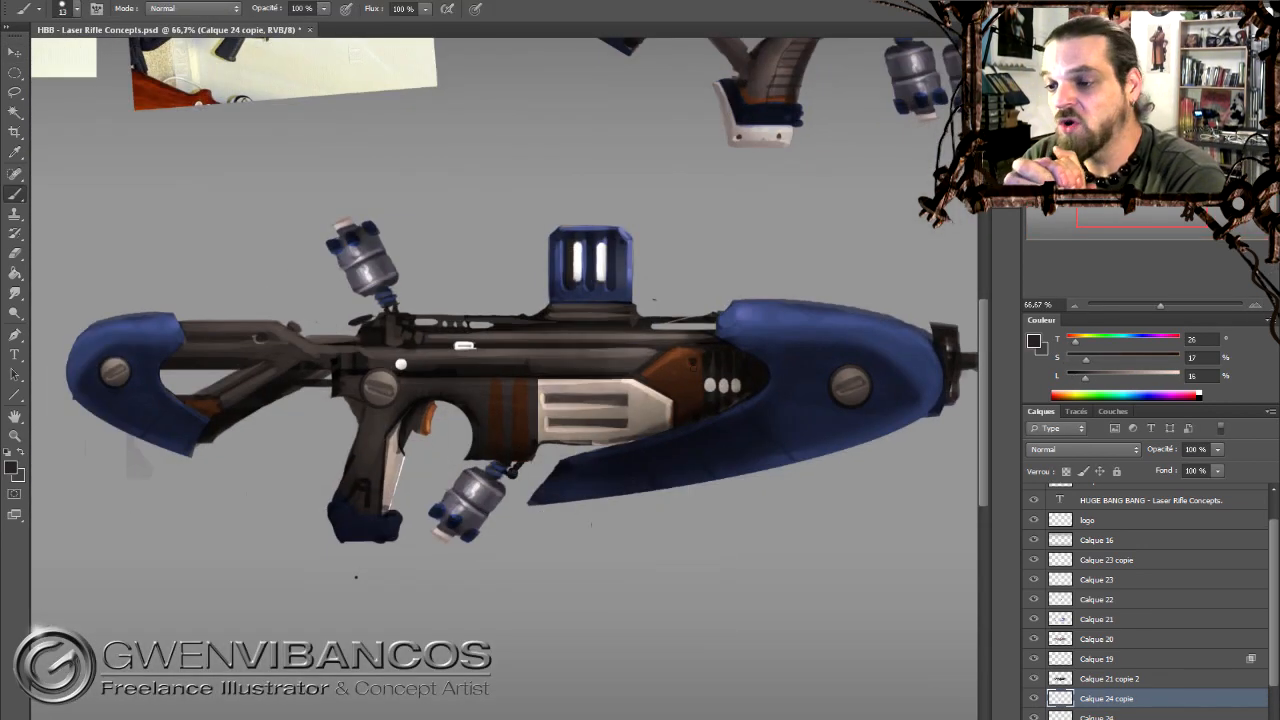
Sample the body's dark brown to retouch the lower canister's mount on Calque 24 copie, and select body layer Calque 21 copie 2.
ctrl+click(536, 434)
alt+click(633, 346)
click(1056, 696)
key(e)
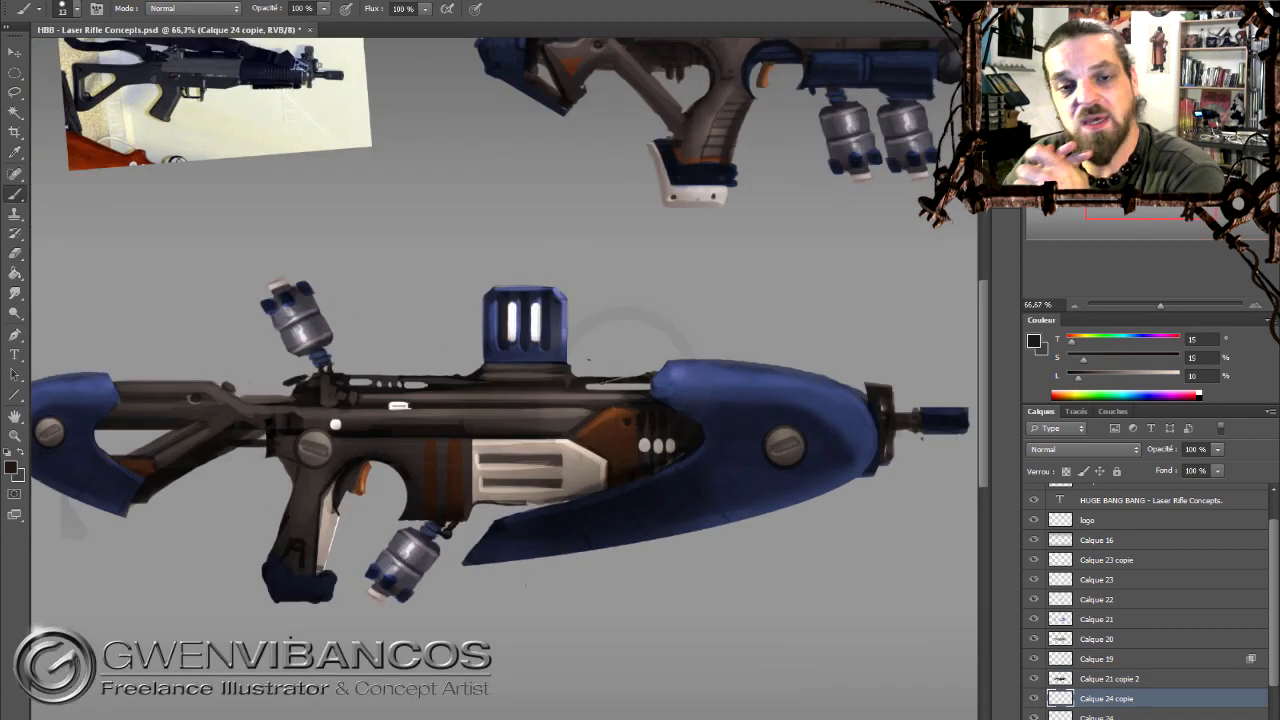
ctrl+click(580, 364)
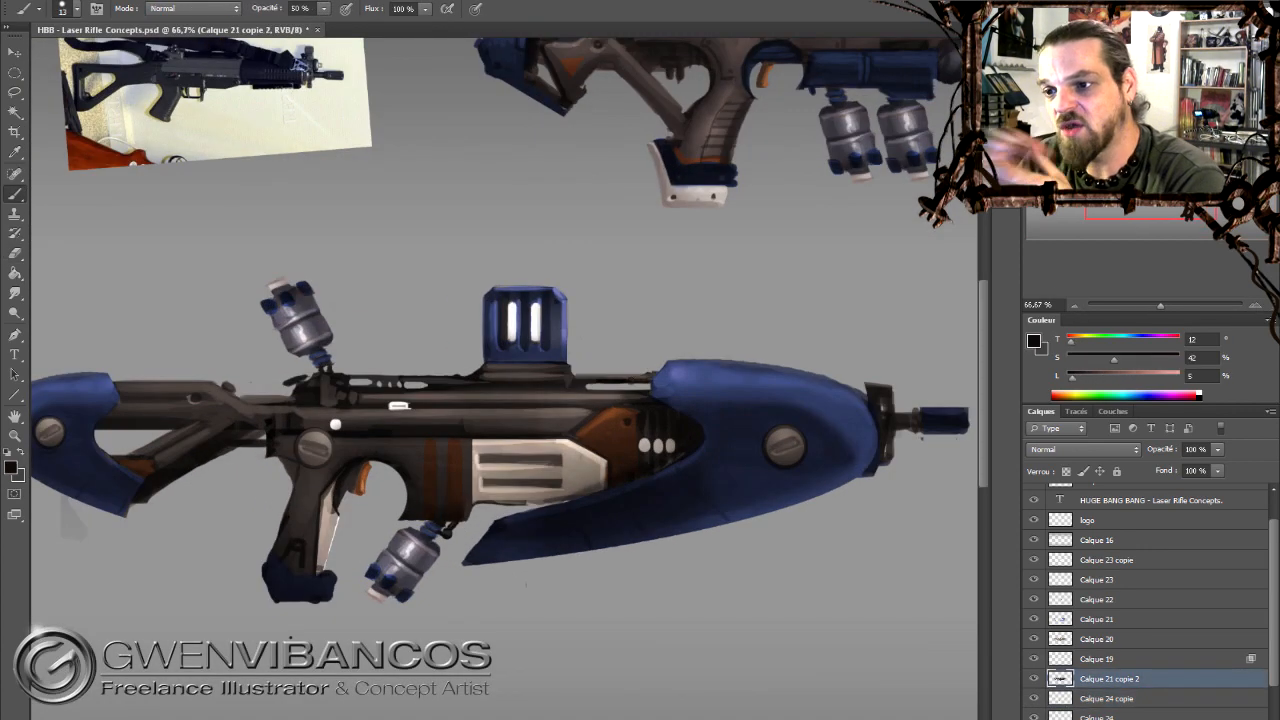
Paint orange glows over the lights and canister tips on Linear Dodge layer Calque 25 and shift them to red with Hue/Saturation.
key(ctrl+minus)
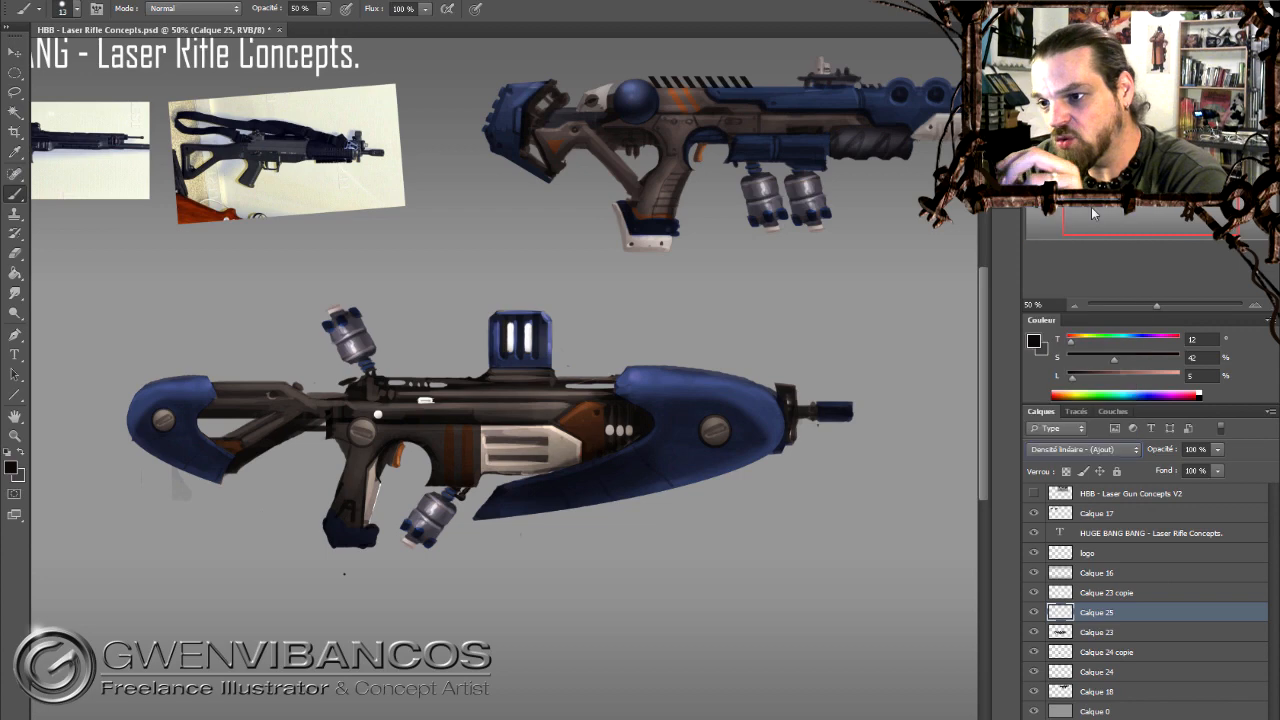
right_click(576, 456)
key(Escape)
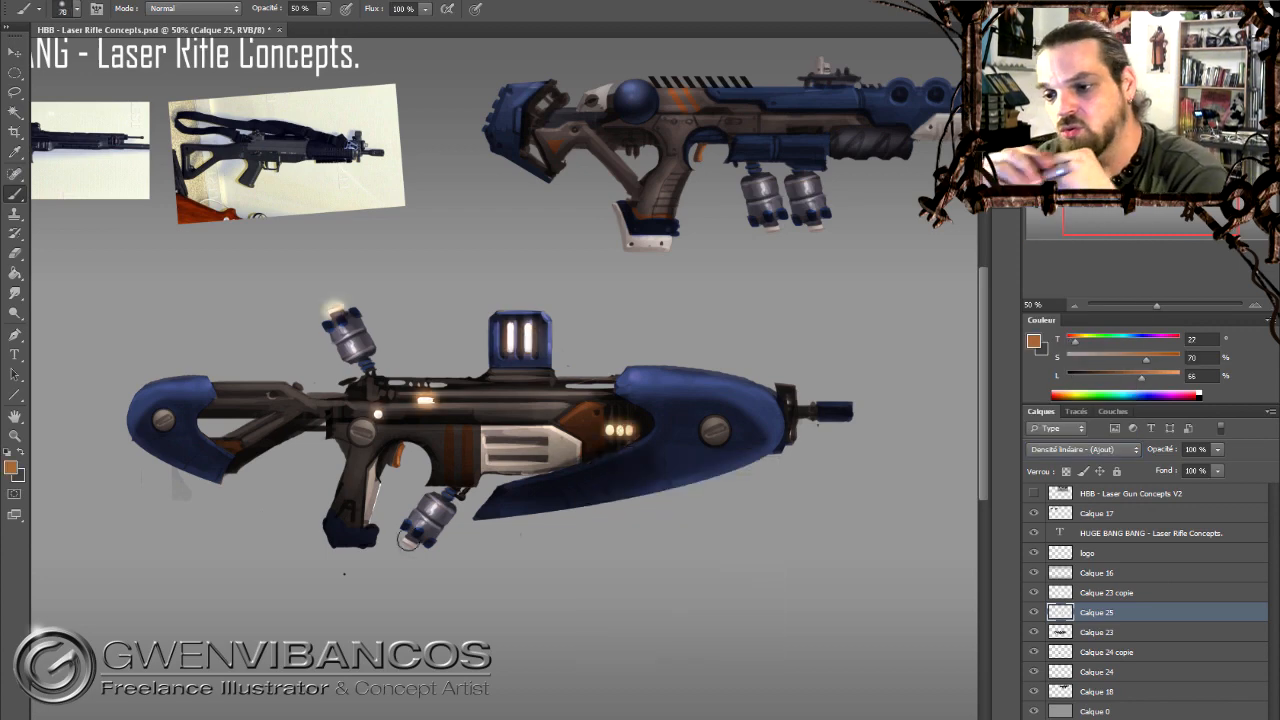
key(ctrl+u)
click(1205, 350)
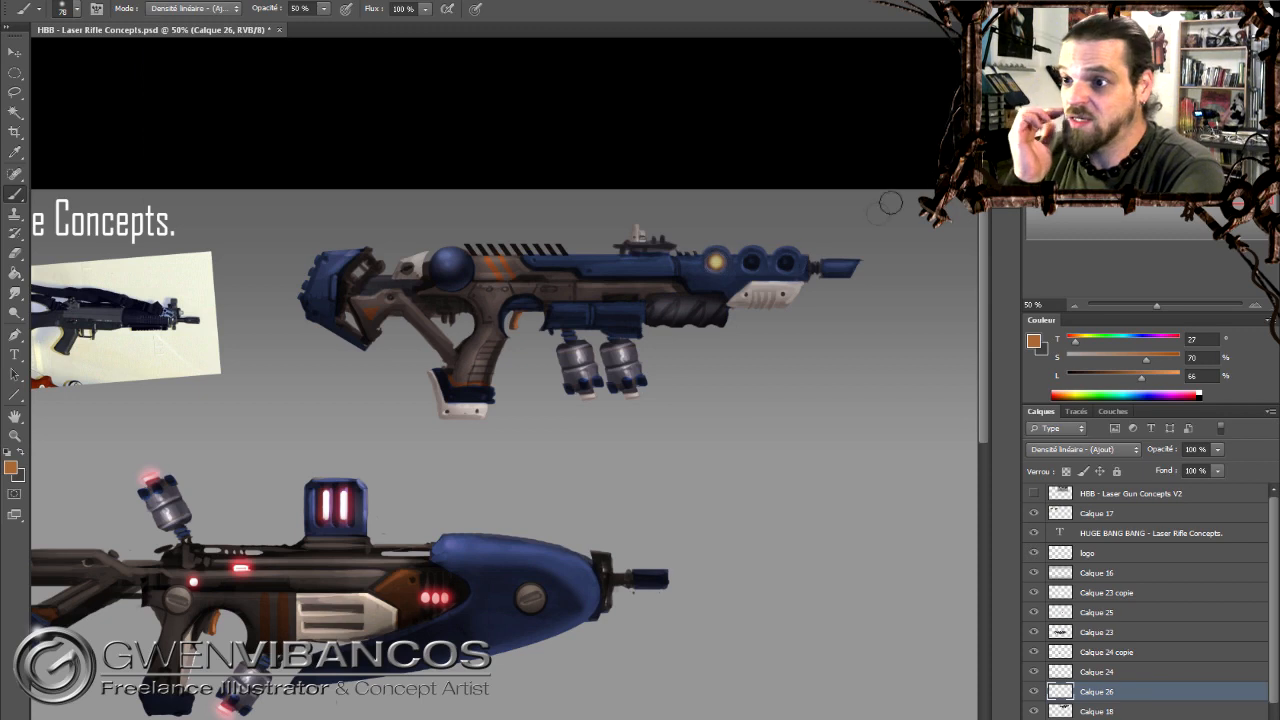
Paint an orange glow along the upper rifle's side slot and duplicate the first lens glow onto the other two lenses.
right_click(632, 297)
click(729, 451)
right_click(676, 321)
drag(604, 298, 636, 298)
key(l)
drag(700, 250, 751, 262)
drag(751, 262, 786, 262)
Dab an orange glow at 20% opacity over the small light behind the upper rifle's grip.
key(b)
key(2)
click(452, 306)
right_click(551, 304)
double_click(572, 408)
key(e)
key(b)
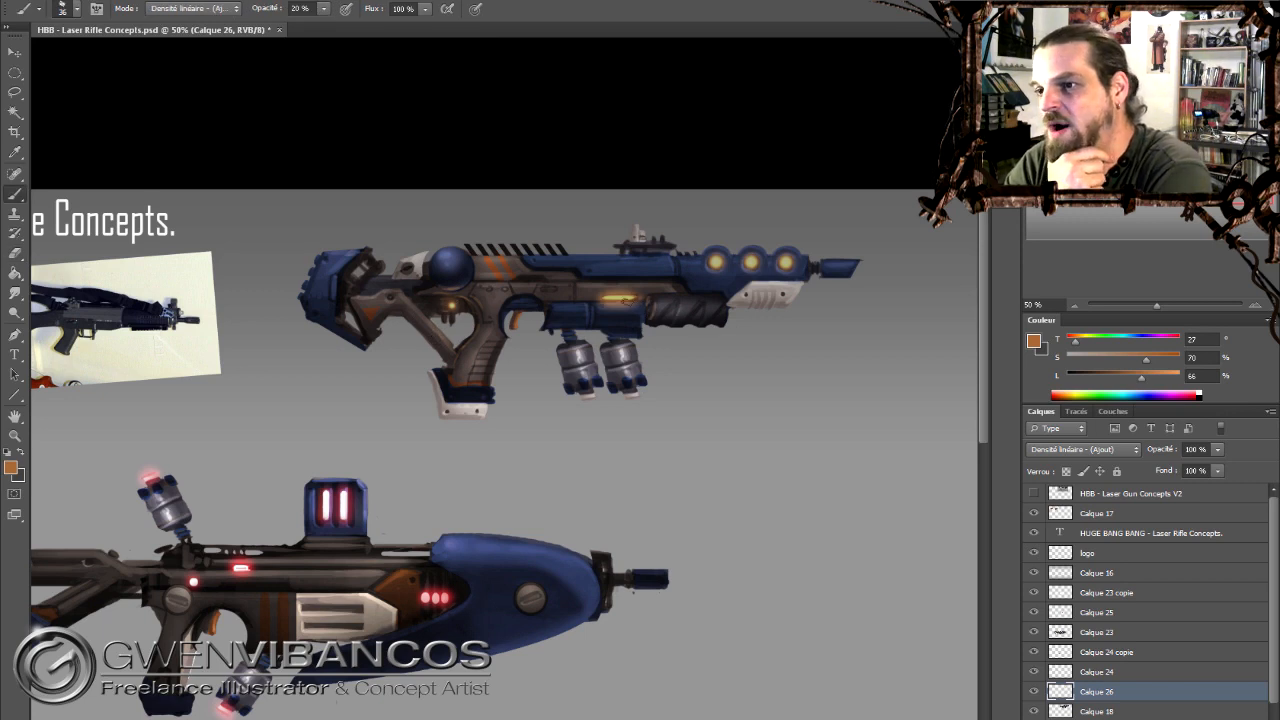
Shift the upper rifle's glow layer Calque 26 to a redder orange with Hue/Saturation.
key(ctrl+u)
mouse_move(1048, 428)
mouse_down()
mouse_move(1014, 433)
mouse_move(1038, 429)
mouse_up()
drag(1048, 464, 1063, 500)
drag(1069, 464, 1094, 464)
key(Return)
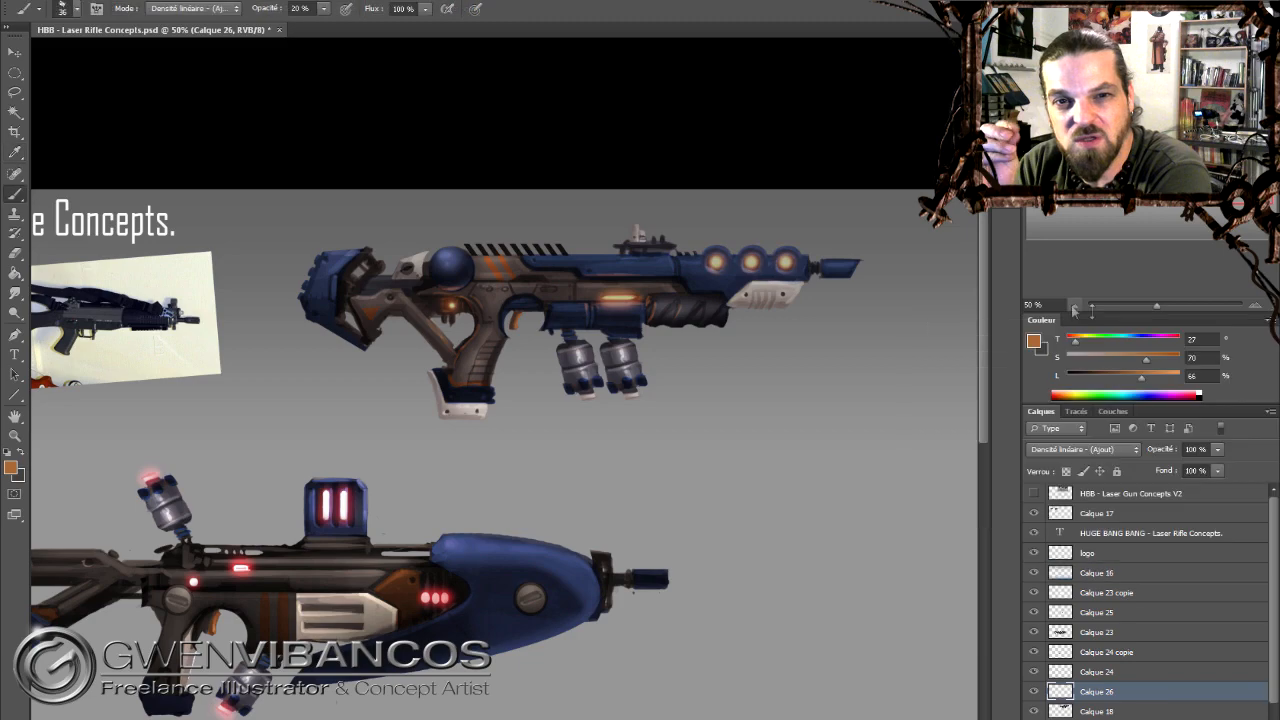
Group the lower rifle's layers, scale the group down and move it beneath the upper rifle with Free Transform.
key(ctrl+minus)
key(ctrl+minus)
click(1118, 672)
shift+click(1126, 595)
key(ctrl+g)
key(ctrl+t)
drag(637, 407, 789, 305)
drag(854, 358, 776, 327)
drag(746, 330, 745, 424)
key(Return)
Group the upper rifle's layers and expand the lower rifle's group, Groupe 1.
click(1120, 610)
shift+click(1096, 630)
key(ctrl+g)
key(ctrl+plus)
key(ctrl+plus)
click(1051, 591)
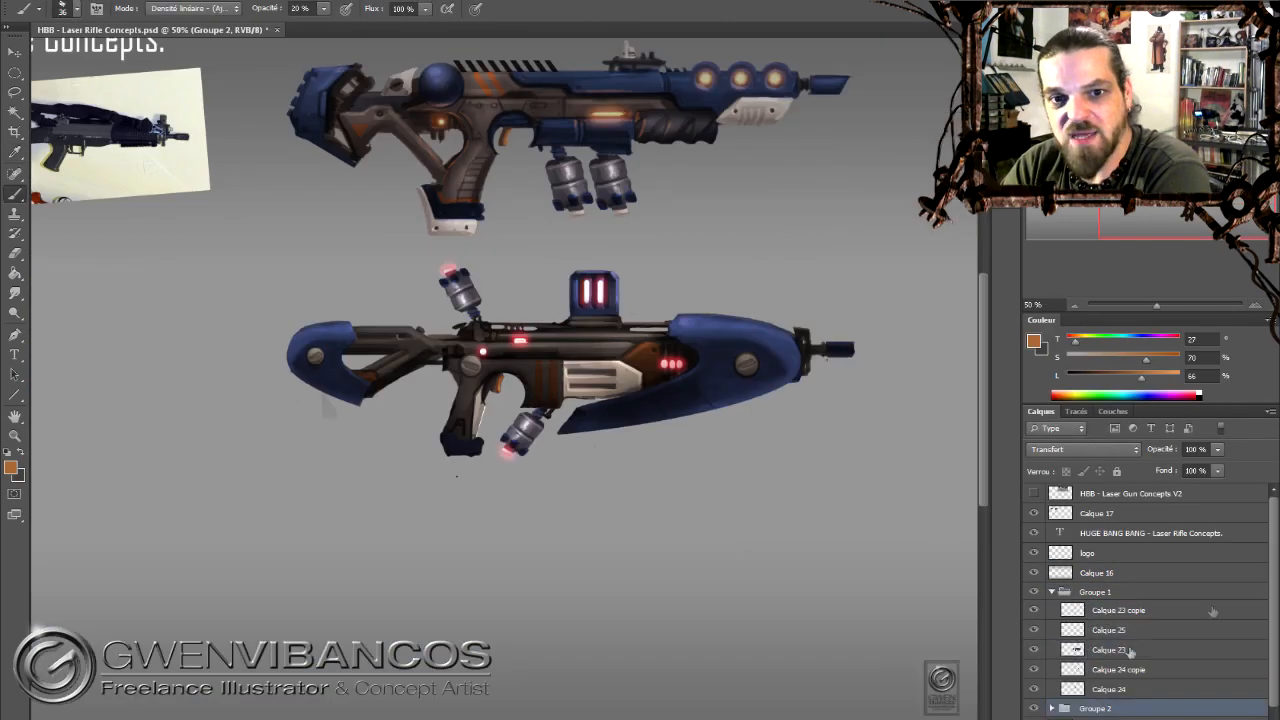
Brighten the lower rifle's body layer Calque 23 with Levels.
click(1200, 651)
key(ctrl+l)
drag(1034, 374, 1022, 374)
key(Return)
Lasso the lower rifle's muzzle and brighten the selected area of Calque 23 with Levels.
key(l)
drag(1142, 574, 1139, 712)
click(1147, 582)
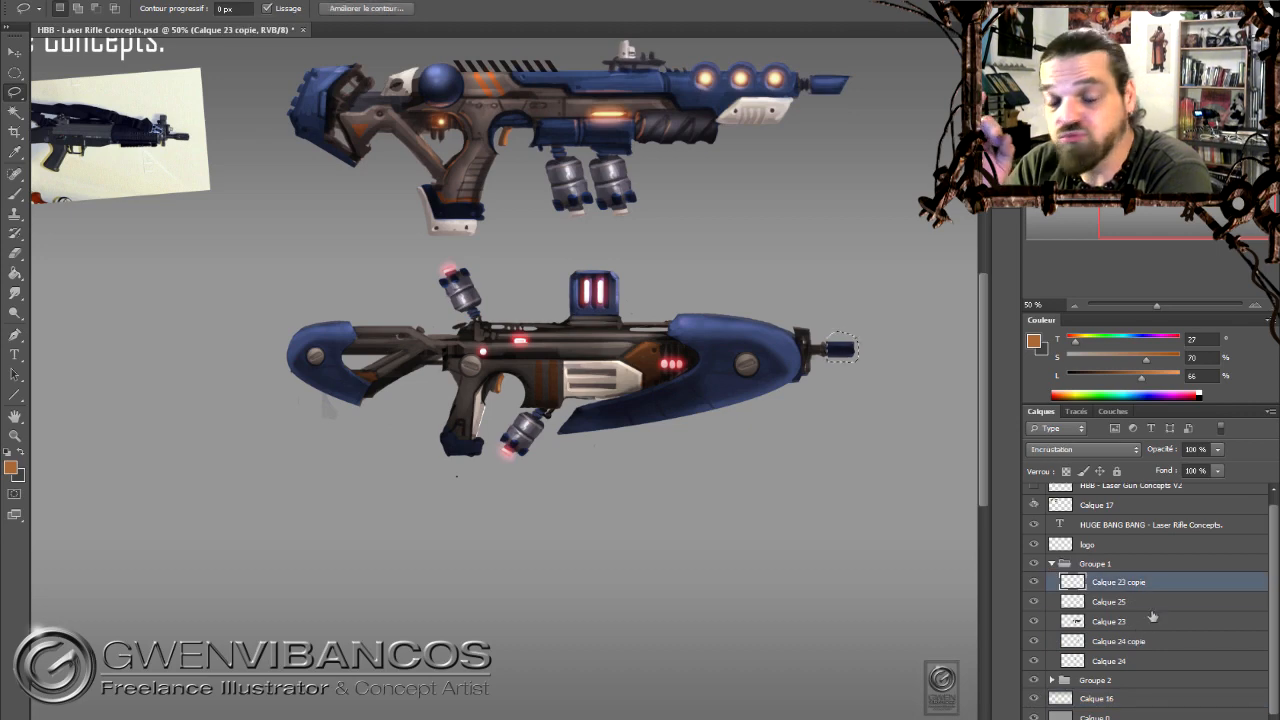
click(1108, 621)
key(ctrl+l)
drag(1032, 379, 1012, 379)
key(Return)
Add a new layer above Calque 23 copie, sample the muzzle's blues and retouch the muzzle with a different brush.
key(b)
click(1118, 582)
key(ctrl+alt+shift+n)
alt+click(840, 348)
right_click(862, 336)
click(886, 381)
key(Return)
alt+click(844, 349)
key(r)
Erase the stray smudge and dots around the lower rifle's stock and grip, and sample the barrel's dark tone on Calque 23.
key(e)
click(1118, 602)
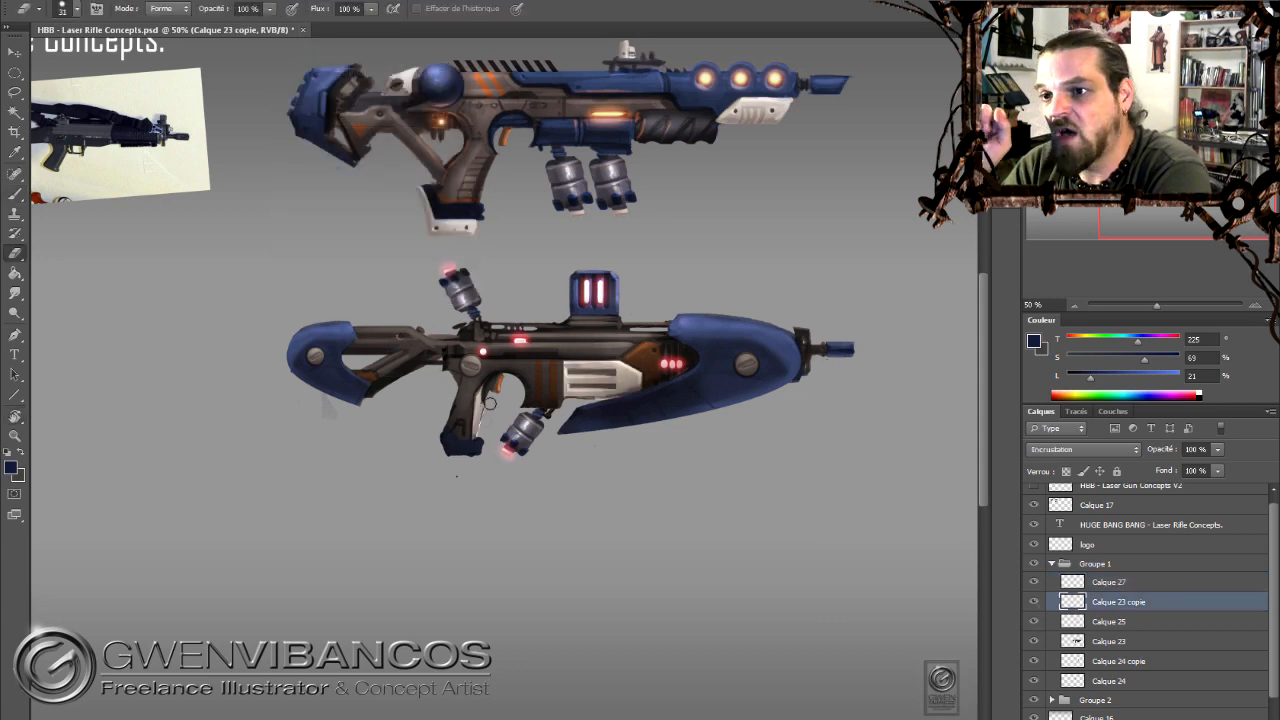
key(alt+bracketleft)
key(alt+bracketleft)
key(b)
alt+click(822, 352)
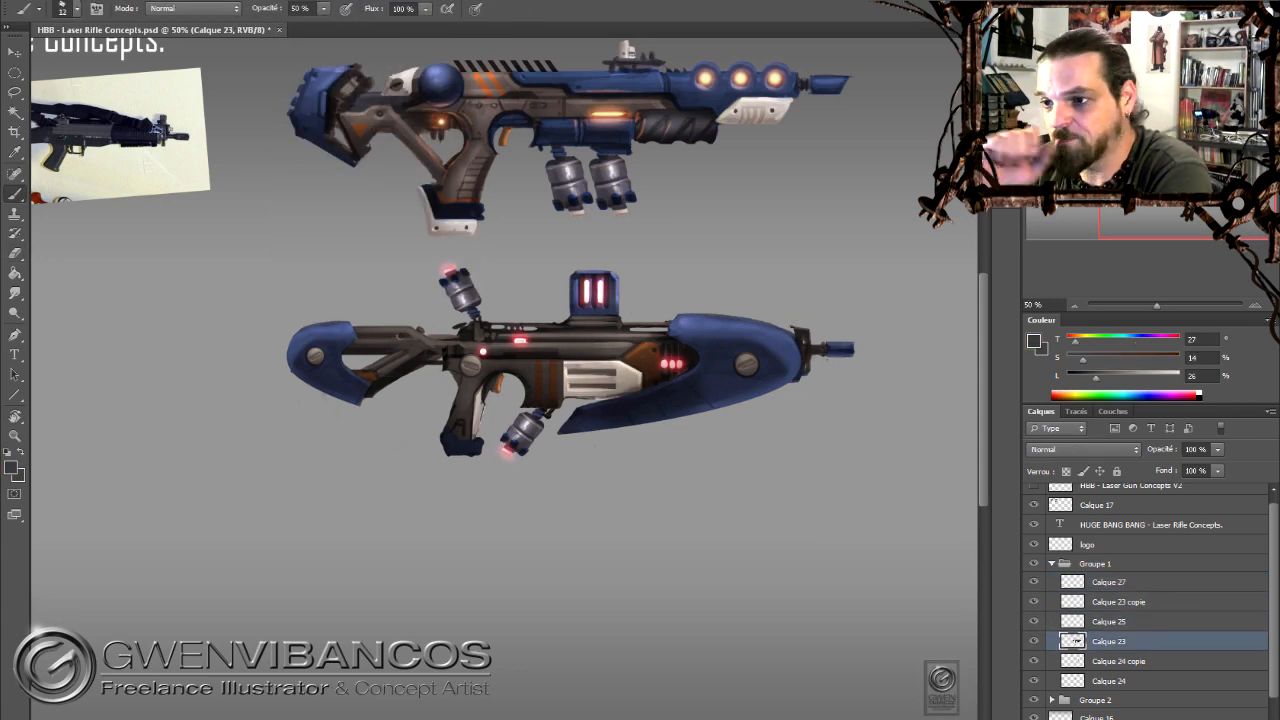
Hide Calque 17 and both rifle groups, add a new layer above them and choose a brush for a fresh sketch.
click(1075, 305)
click(1051, 563)
drag(1034, 572, 1034, 590)
key(ctrl+alt+shift+n)
right_click(403, 395)
click(500, 523)
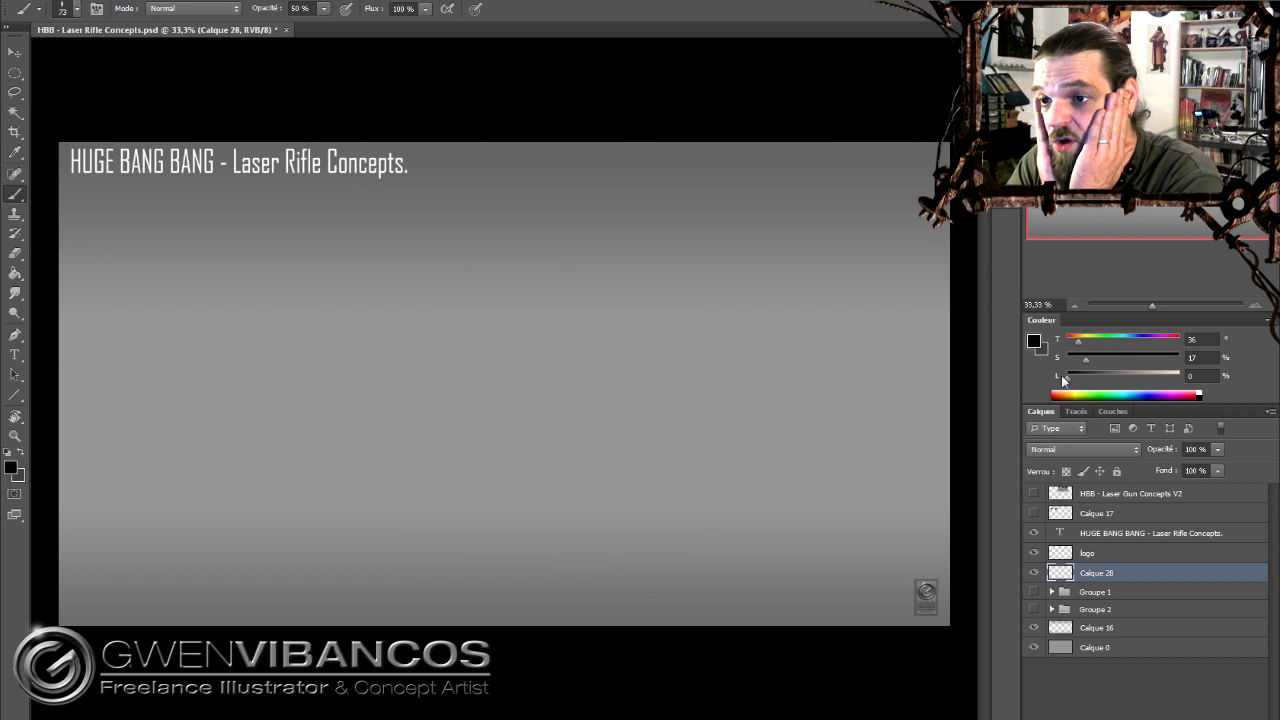
Set the brush colour to black and block in the new rifle's body and long twin barrels on Calque 28.
drag(1080, 377, 1066, 377)
drag(248, 337, 682, 337)
drag(482, 336, 662, 336)
drag(485, 364, 660, 364)
click(510, 355)
mouse_move(420, 322)
mouse_down()
mouse_move(270, 355)
mouse_move(438, 360)
mouse_move(275, 355)
mouse_up()
alt+click(336, 362)
Darken the upper barrel with another brush, trim its front end with the Eraser and paint the butt stock.
right_click(543, 341)
drag(482, 331, 652, 331)
key(e)
mouse_move(655, 328)
mouse_down()
mouse_move(666, 374)
mouse_move(678, 328)
mouse_up()
key(b)
mouse_move(223, 337)
mouse_down()
mouse_move(258, 337)
mouse_move(215, 367)
mouse_up()
right_click(232, 336)
Sample a dark grey, paint the lower rail under the body and carve out the trigger area with the Eraser.
alt+click(523, 368)
mouse_move(296, 372)
mouse_down()
mouse_move(283, 402)
mouse_move(332, 377)
mouse_move(398, 372)
mouse_up()
key(e)
key(b)
right_click(347, 395)
click(466, 550)
key(e)
right_click(346, 386)
click(424, 425)
mouse_move(306, 368)
mouse_down()
mouse_move(314, 378)
mouse_move(330, 366)
mouse_move(308, 379)
mouse_up()
Sample greys from the rifle, switch brushes and widen the butt stock toward the rear.
key(b)
alt+click(287, 387)
alt+click(284, 414)
right_click(480, 380)
double_click(529, 549)
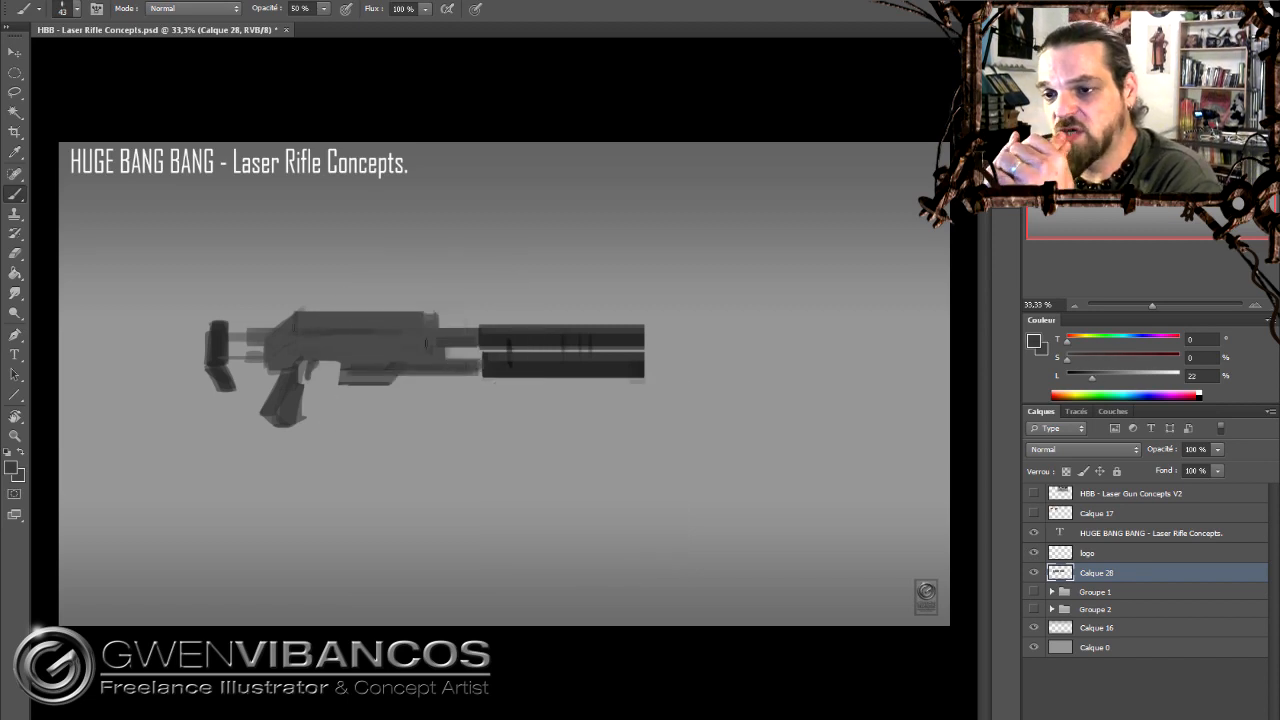
alt+click(209, 330)
right_click(236, 363)
double_click(331, 508)
drag(212, 325, 224, 381)
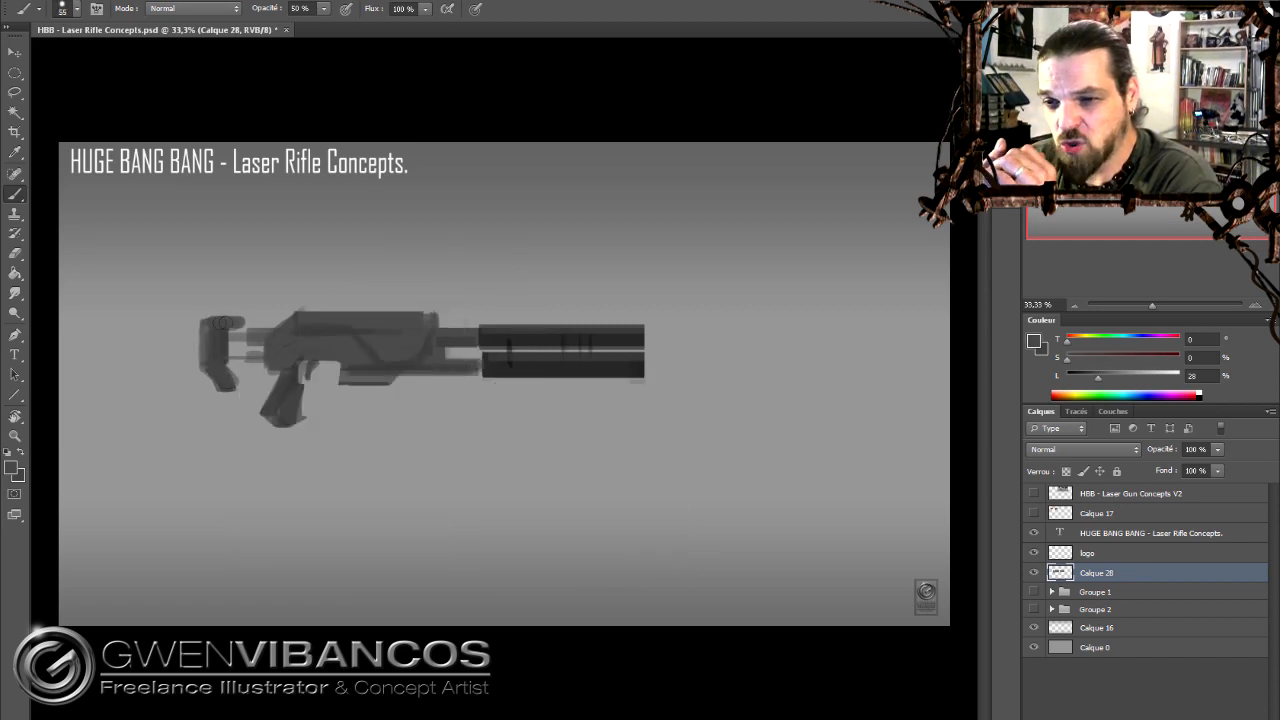
Refine the pistol grip by painting and erasing its edges, then choose another eraser tip for the trigger opening.
key(e)
key(b)
drag(301, 366, 292, 392)
key(e)
drag(262, 420, 284, 432)
key(b)
key(e)
right_click(318, 378)
double_click(420, 529)
Lasso the trigger area, cut it to a new layer, reposition and merge it, and paint an angular magazine ahead of the grip.
key(l)
mouse_move(388, 345)
mouse_down()
mouse_move(322, 437)
mouse_move(328, 424)
mouse_move(297, 405)
mouse_up()
key(ctrl+shift+j)
key(v)
key(ctrl+e)
key(l)
click(338, 405)
key(b)
drag(363, 354, 374, 417)
Erase the long twin barrels ahead of the body, leaving a clean front edge, using different eraser tips.
key(m)
key(e)
right_click(468, 342)
double_click(570, 493)
drag(455, 300, 455, 390)
drag(508, 334, 630, 360)
right_click(502, 368)
double_click(549, 548)
right_click(438, 339)
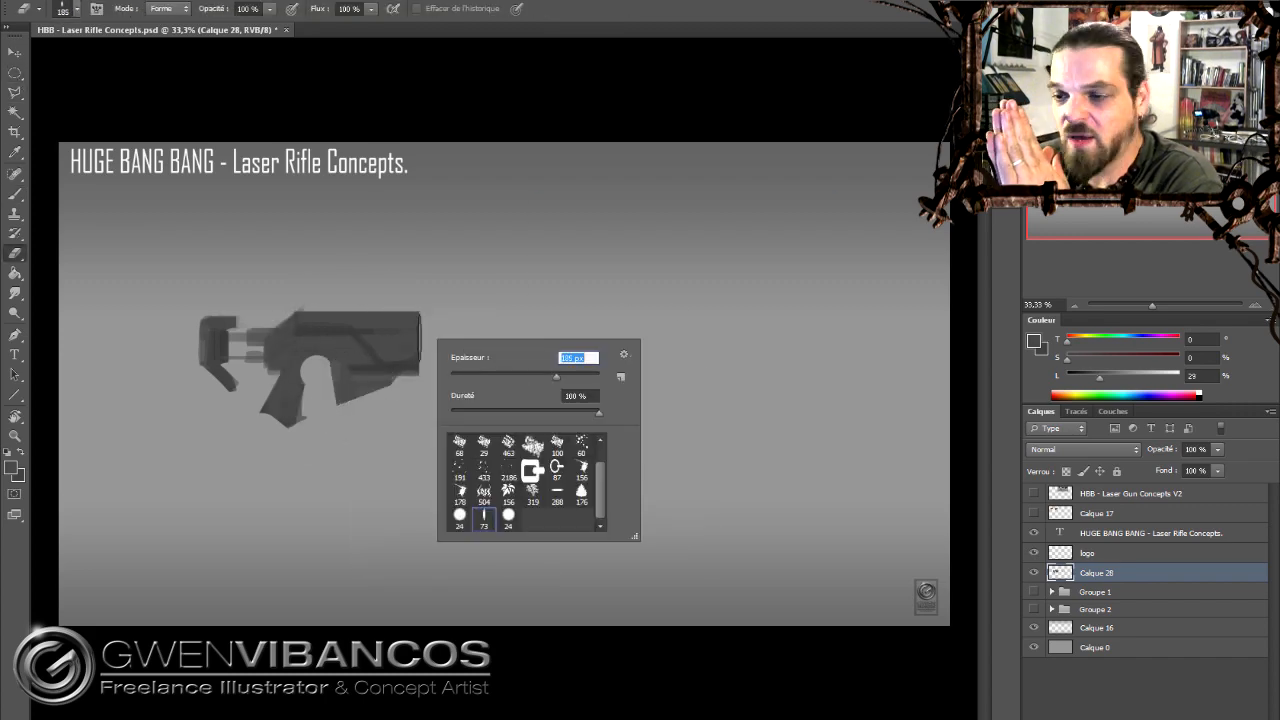
double_click(556, 492)
right_click(431, 443)
Paint a shorter barrel section onto the body's front at 80% brush opacity and shape its end with the Eraser.
key(b)
right_click(473, 407)
key(8)
mouse_move(428, 322)
mouse_down()
mouse_move(453, 323)
mouse_move(488, 375)
mouse_up()
key(e)
mouse_move(484, 308)
mouse_down()
mouse_move(443, 308)
mouse_move(514, 364)
mouse_up()
key(b)
right_click(492, 343)
key(e)
Duplicate the rifle layer three times and merge all the copies into a single layer.
key(ctrl+j)
key(ctrl+j)
key(ctrl+j)
shift+click(1110, 630)
right_click(1088, 610)
click(1140, 568)
key(v)
key(b)
key(ctrl+plus)
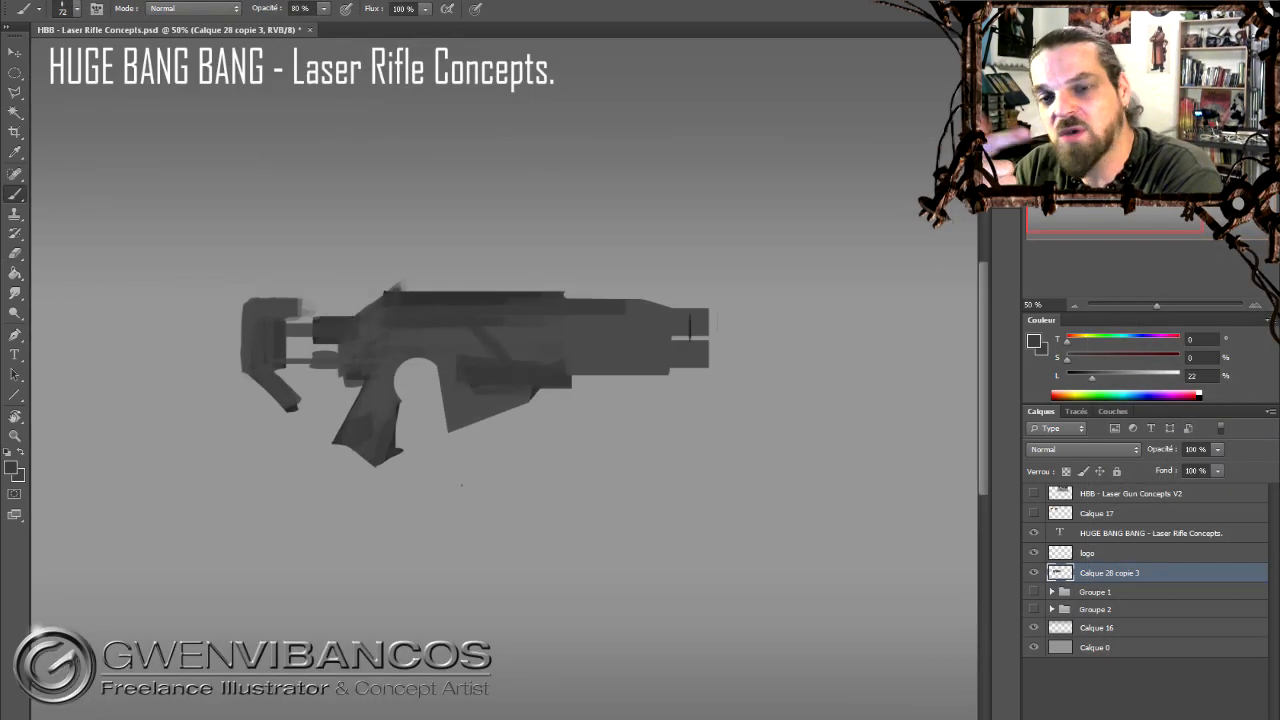
Darken the twin muzzles and the lower handguard, and paint the magazine light grey with a 24 px brush.
click(1079, 376)
drag(690, 312, 690, 334)
drag(690, 342, 690, 366)
drag(581, 357, 581, 379)
right_click(426, 320)
click(473, 428)
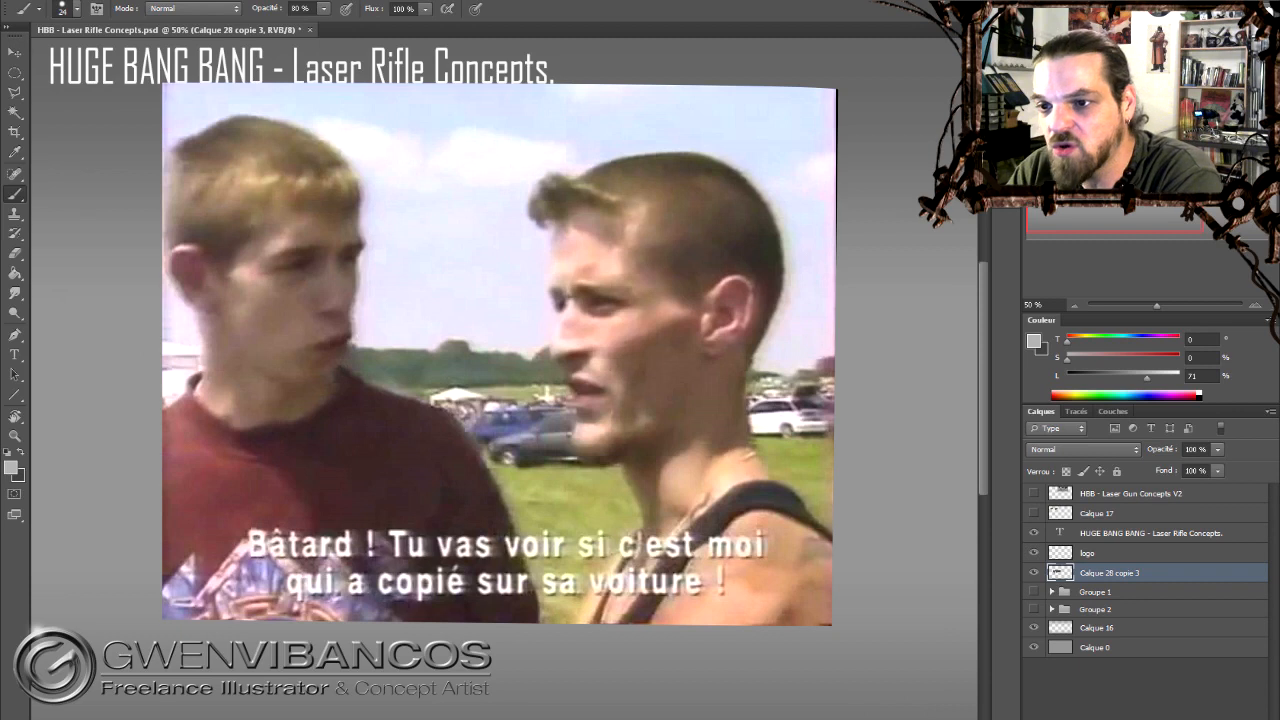
drag(472, 420, 534, 386)
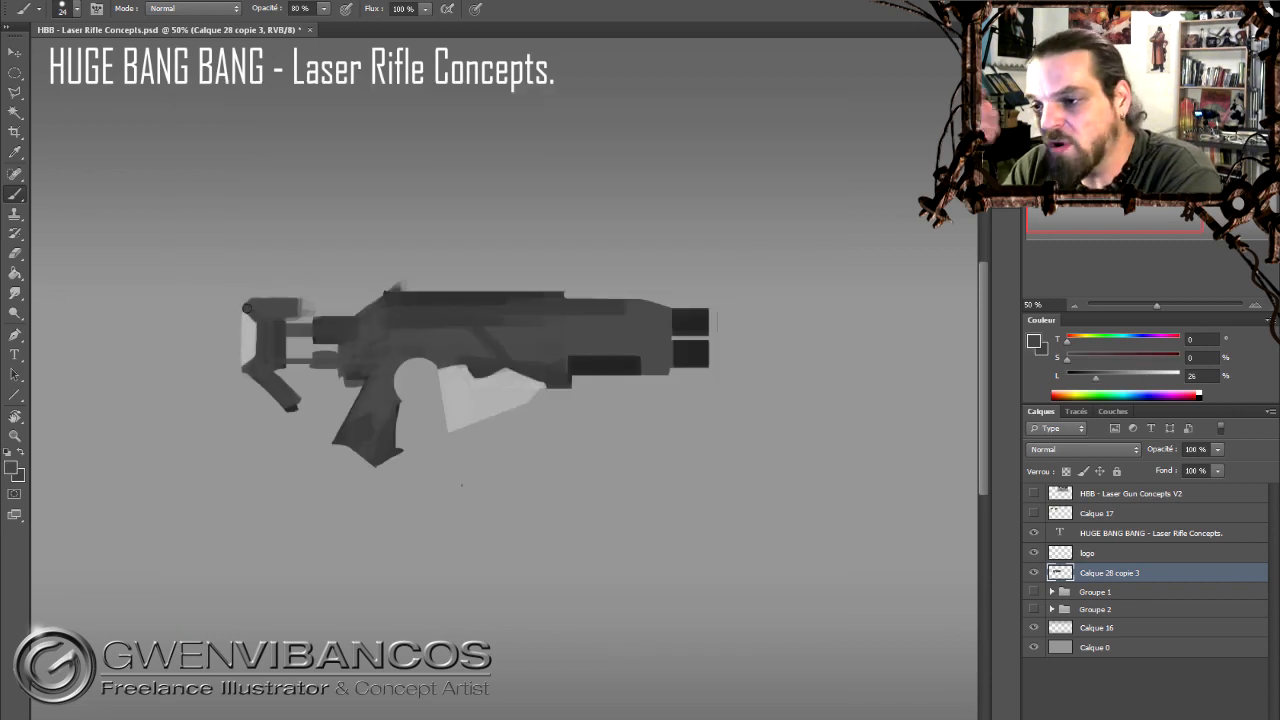
Paint the upper cover's edges, the handguard slots and the muzzle groove with sampled dark greys at 50% brush opacity.
alt+click(496, 298)
key(5)
mouse_move(404, 310)
mouse_down()
mouse_move(548, 312)
mouse_move(412, 306)
mouse_up()
alt+click(610, 368)
drag(666, 340, 642, 338)
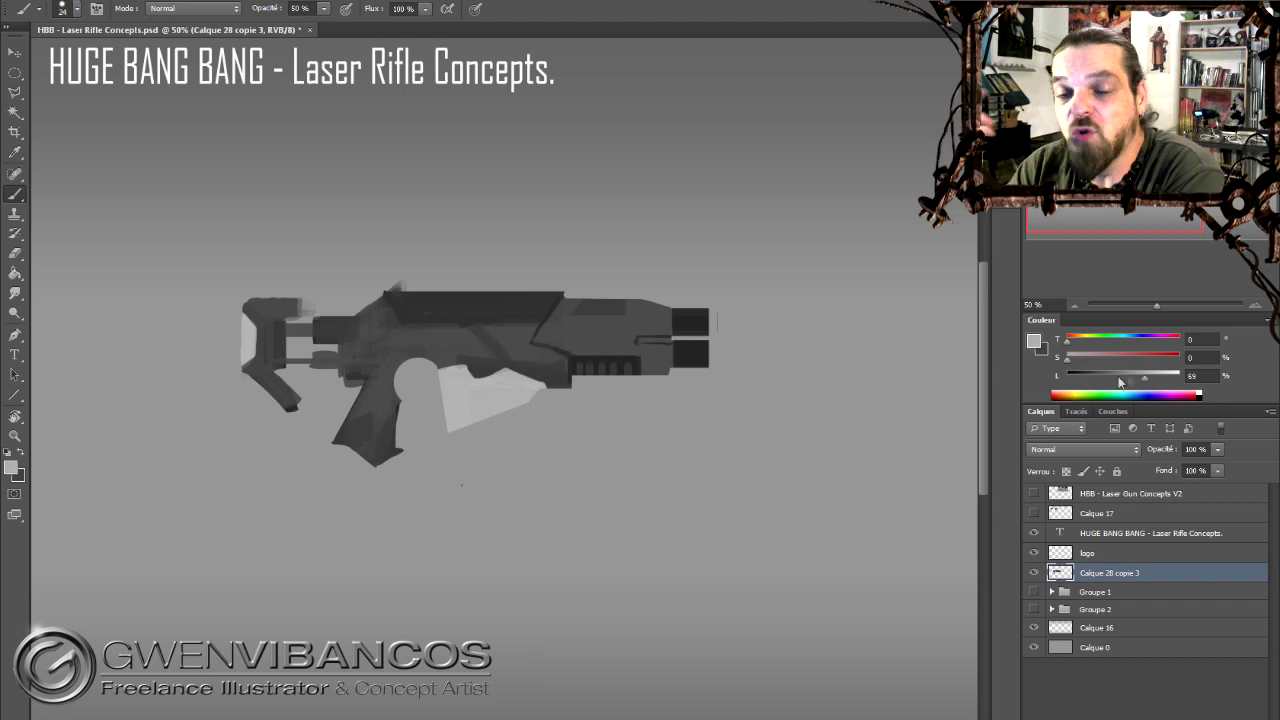
Shade the light magazine's edges in grey, add its dark details and deepen the stock's shadow with the muzzle's tone.
drag(1090, 378, 1122, 378)
drag(444, 382, 456, 424)
drag(458, 420, 534, 392)
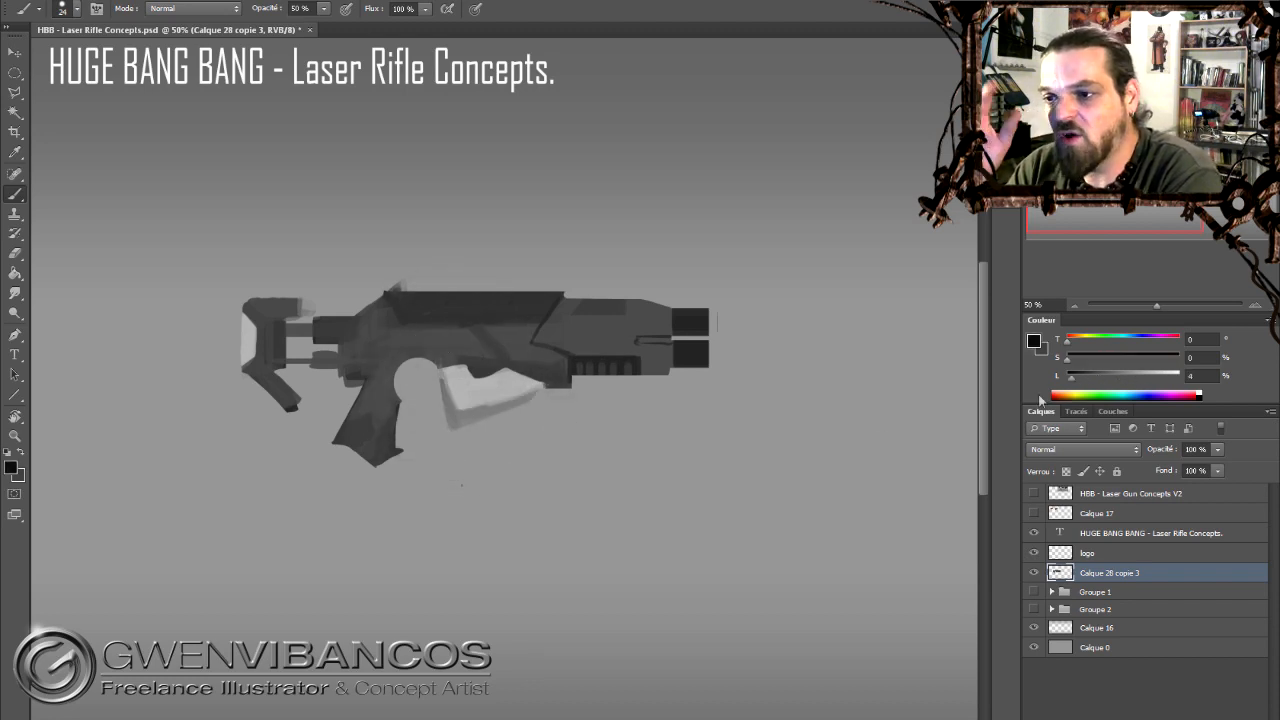
alt+click(693, 320)
drag(281, 324, 281, 362)
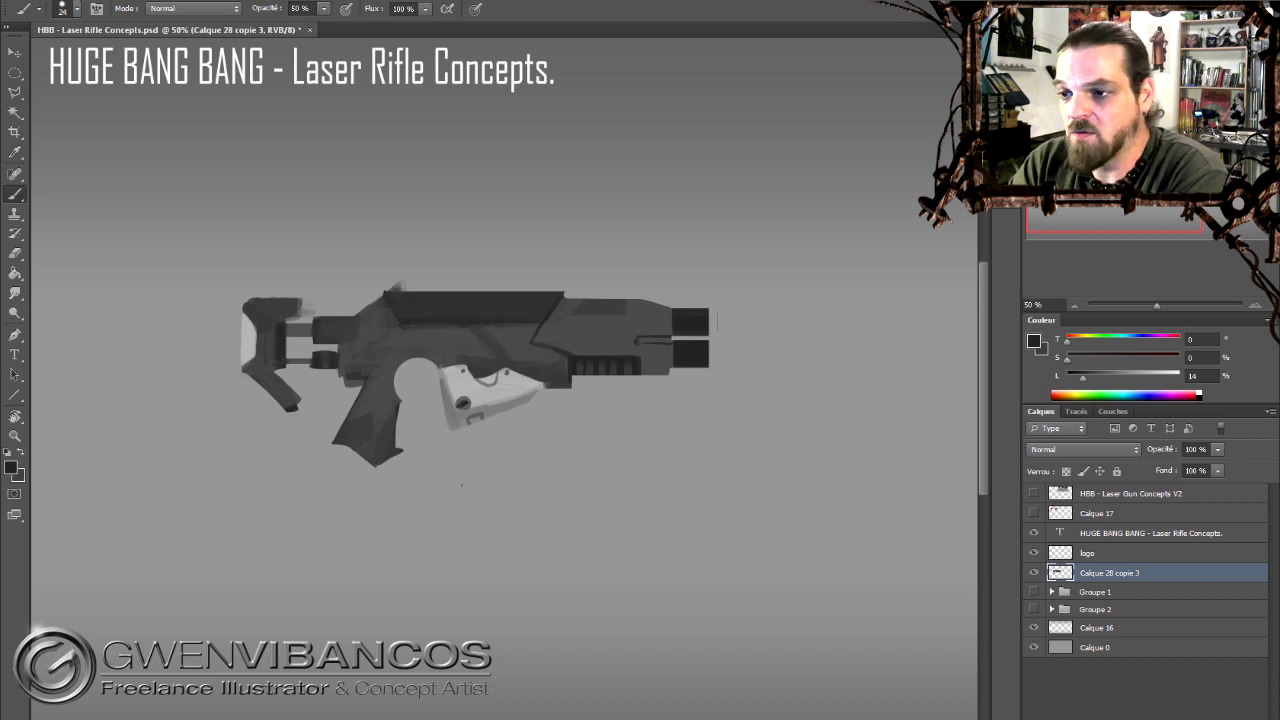
Refine the rear body and trigger with sampled greys and paint a dark detail at the base of the grip.
alt+click(338, 354)
key(e)
key(b)
alt+click(429, 300)
drag(400, 360, 406, 384)
alt+click(686, 337)
drag(356, 430, 366, 444)
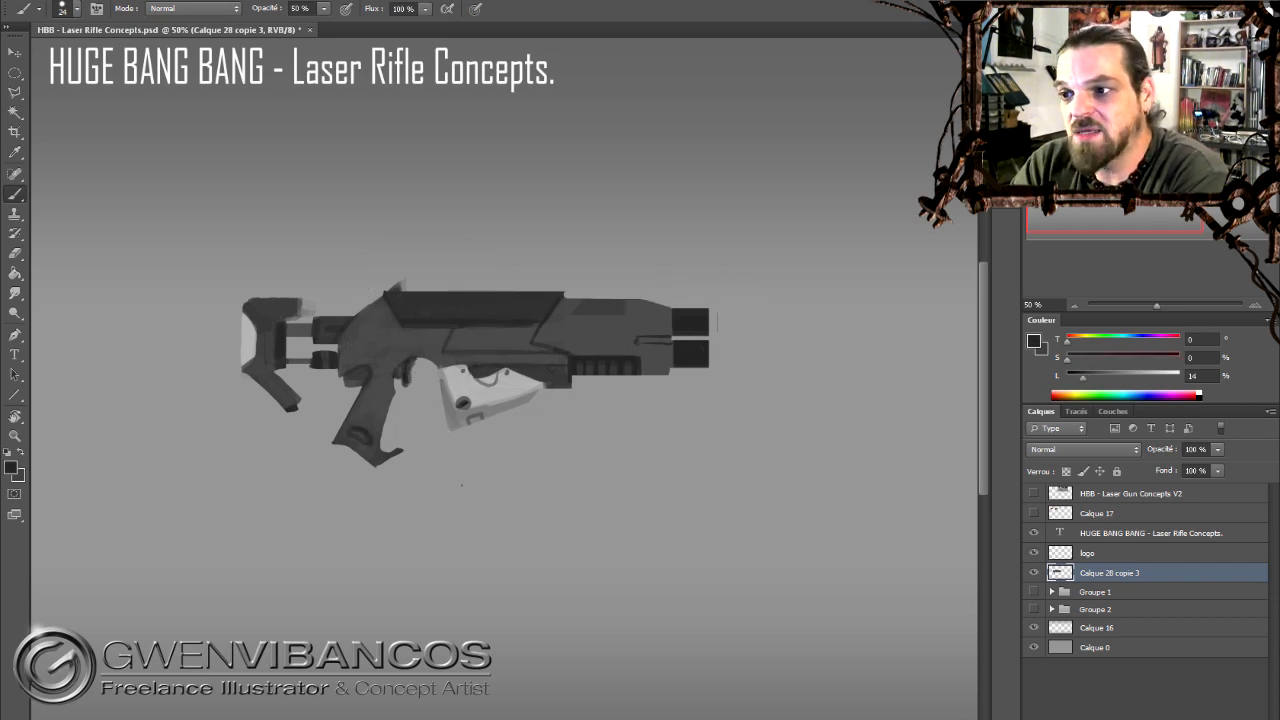
Clean up ahead of the muzzle and paint a top sight with a ring, using different brushes and 80% opacity.
key(e)
drag(717, 312, 717, 330)
key(b)
mouse_move(404, 283)
mouse_down()
mouse_move(374, 298)
mouse_move(426, 285)
mouse_up()
right_click(420, 304)
click(514, 460)
right_click(434, 312)
click(528, 466)
key(8)
click(403, 270)
Select a thin vertical rectangle in the empty area above the stock and fill it with black.
click(1033, 591)
click(1033, 609)
click(1033, 609)
key(shift+m)
drag(67, 128, 72, 264)
key(b)
right_click(86, 160)
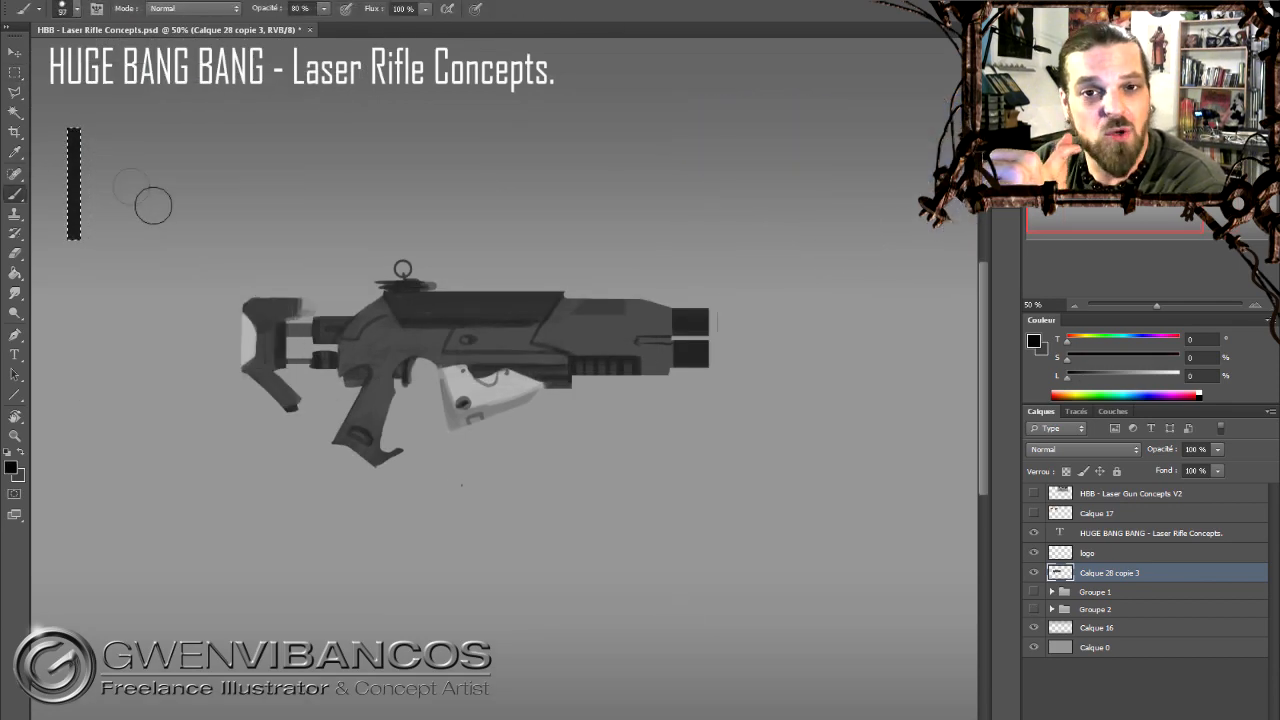
Duplicate the black bar into an evenly spaced row of nine and clear the selection.
drag(85, 210, 108, 210)
drag(108, 210, 131, 210)
key(m)
drag(58, 118, 138, 248)
drag(138, 243, 208, 243)
drag(185, 225, 254, 225)
key(ctrl+d)
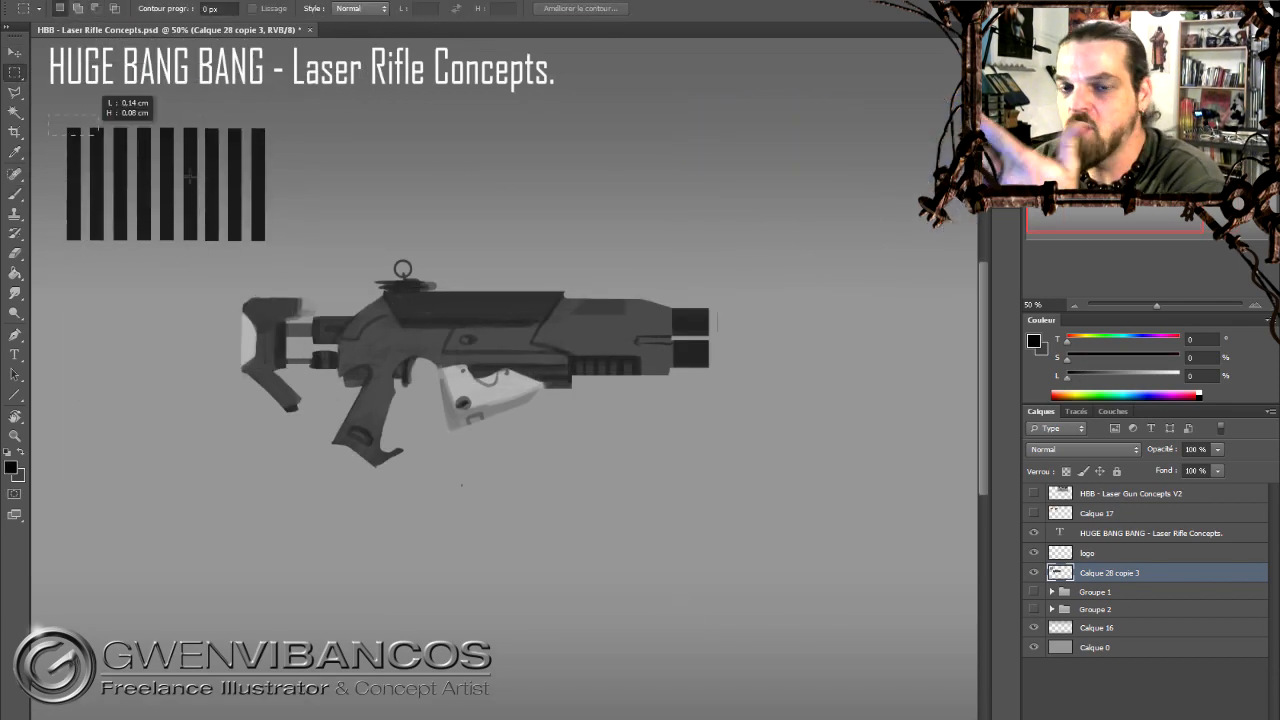
Scale the row of black bars down with Free Transform and remove the unneeded pieces.
drag(46, 121, 282, 255)
key(ctrl+t)
drag(368, 175, 311, 123)
key(Return)
key(Delete)
key(Delete)
drag(141, 148, 163, 197)
Cut the small bars to a new layer, move them onto the rifle's front section and fit them with Free Transform.
drag(54, 201, 322, 275)
key(ctrl+shift+j)
key(v)
mouse_move(331, 231)
mouse_down()
mouse_move(820, 331)
mouse_move(659, 341)
mouse_move(654, 434)
mouse_move(639, 436)
mouse_move(659, 446)
mouse_up()
key(ctrl+t)
key(Return)
key(ctrl+t)
key(Return)
Transform the bars into slanted fins under the handguard, tidy them and select the rifle layer Calque 28 copie 3.
key(ctrl+t)
right_click(654, 444)
right_click(686, 449)
click(726, 694)
key(Return)
key(e)
key(v)
key(e)
click(1101, 606)
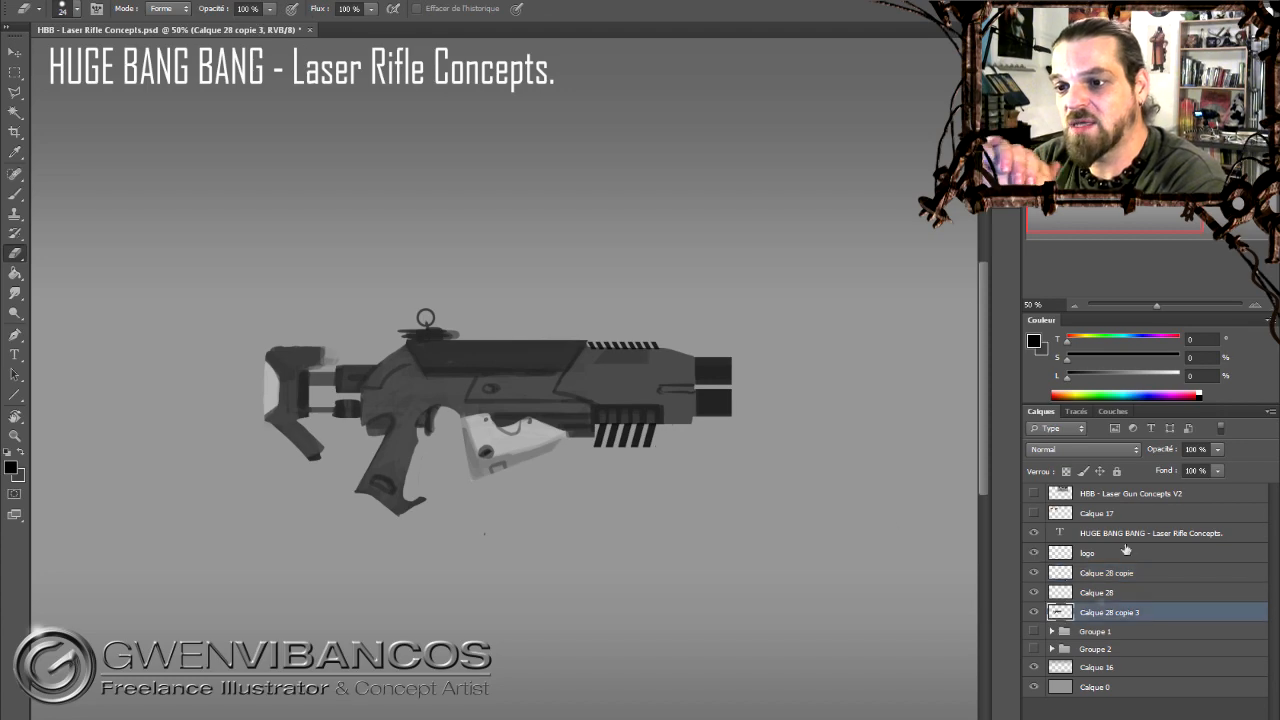
Trim the stock's upper corner and fit a copy of the slanted fins along the stock's lower edge with Free Transform.
drag(281, 347, 263, 360)
key(b)
scroll(307, 438, up, 2)
drag(930, 432, 293, 422)
key(ctrl+t)
drag(340, 450, 340, 419)
mouse_move(384, 422)
mouse_down()
mouse_move(360, 476)
mouse_move(346, 474)
mouse_up()
key(Return)
key(ctrl+t)
key(Return)
Lighten the copied stock fins with a Hue/Saturation adjustment.
key(ctrl+u)
drag(1048, 500, 1081, 500)
click(1225, 356)
Duplicate the stock fins with Free Transform and place the copy on the stock's upper edge.
key(ctrl+minus)
key(ctrl+minus)
key(ctrl+alt+t)
drag(385, 404, 398, 330)
key(Return)
key(e)
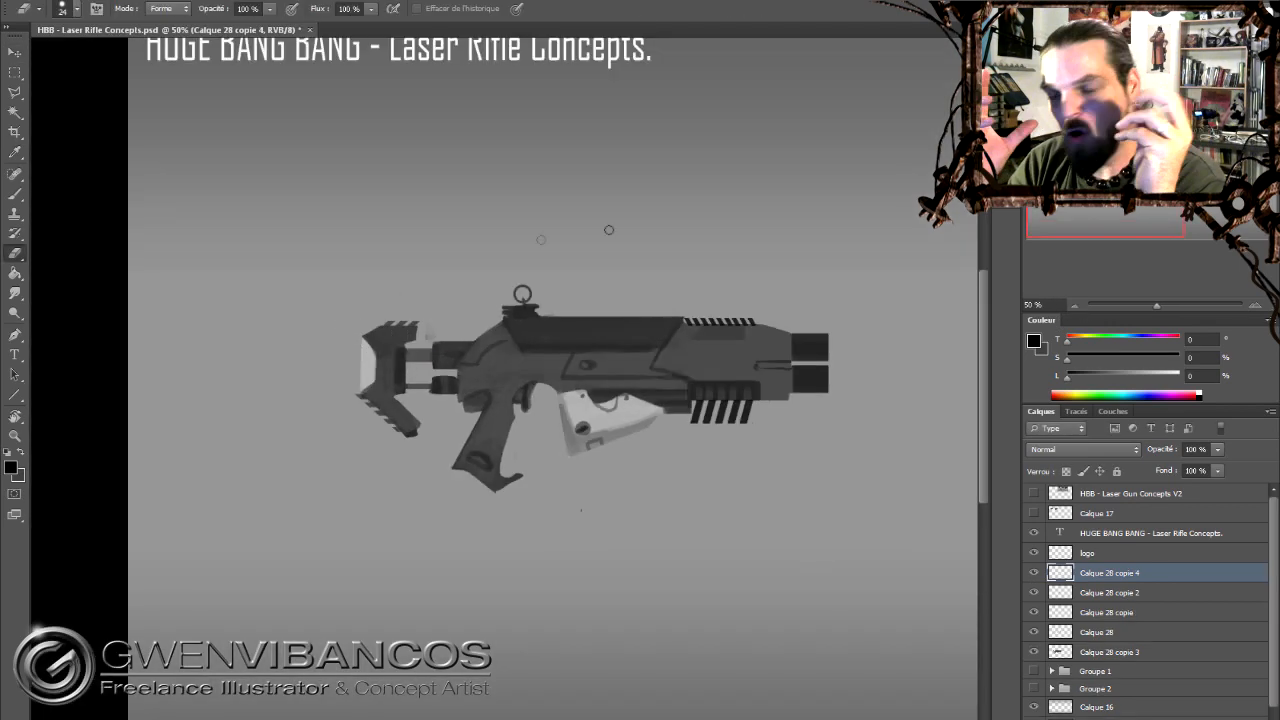
Make a circular selection on the receiver above the grip and paint a grey disc inside it using sampled tones.
drag(609, 229, 512, 237)
right_click(14, 72)
click(57, 88)
mouse_move(389, 358)
mouse_down()
mouse_move(427, 396)
mouse_move(418, 388)
mouse_up()
key(b)
alt+click(445, 405)
alt+click(430, 350)
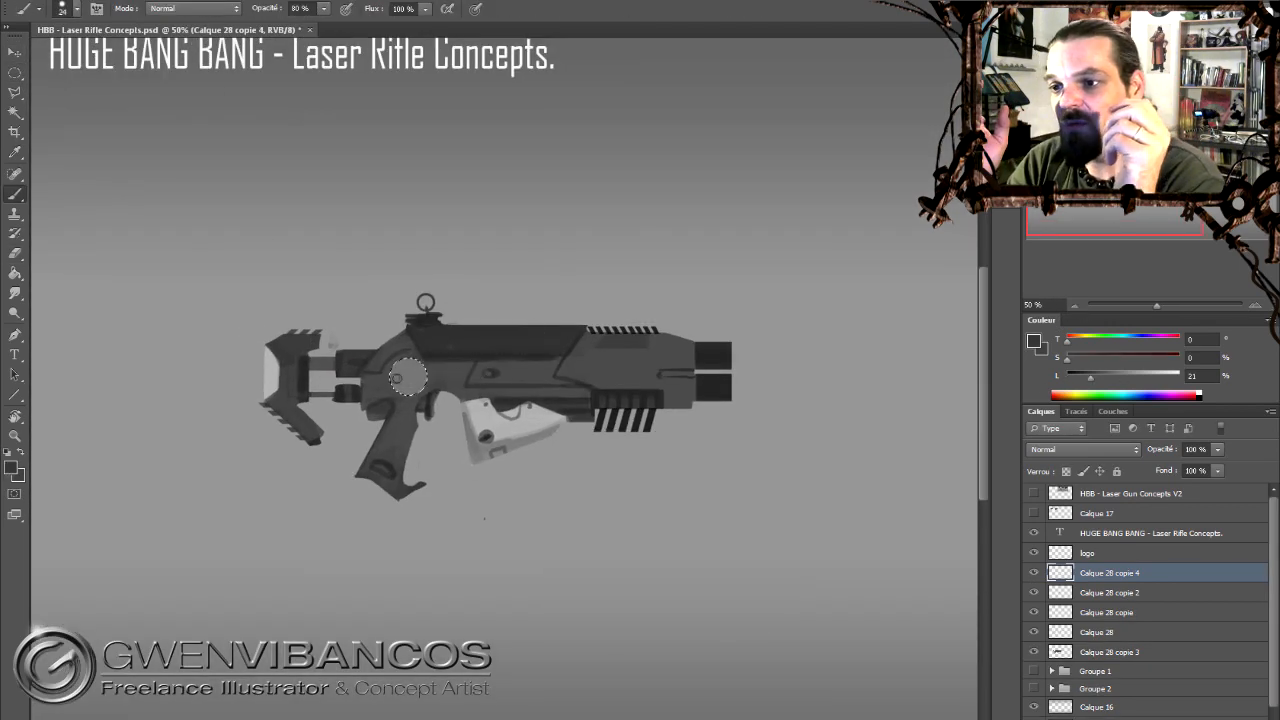
drag(399, 382, 418, 371)
alt+click(446, 357)
Paint the disc as a lighter screw head with a dark slanted slot and clear the selection.
key(ctrl+plus)
drag(292, 372, 330, 366)
alt+click(318, 384)
alt+click(423, 429)
right_click(336, 378)
click(356, 418)
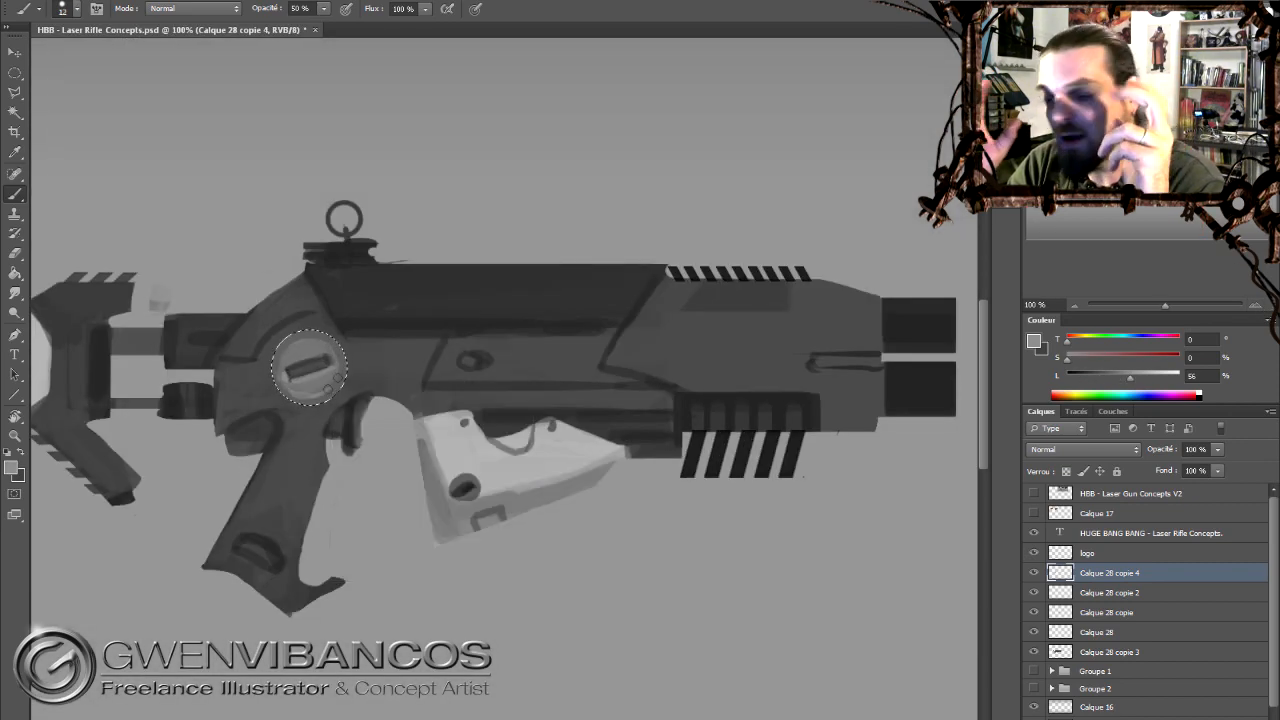
alt+click(306, 368)
right_click(288, 354)
double_click(386, 508)
click(15, 73)
key(ctrl+d)
Merge the third rifle's separate layers into a single layer.
key(ctrl+minus)
ctrl+click(1060, 652)
shift+click(1134, 652)
right_click(1134, 655)
click(1094, 590)
Shade the body, grip, foregrip and stock on a new Produit layer with a brush at 20% opacity.
key(ctrl+shift+alt+n)
key(b)
alt+click(700, 374)
right_click(726, 418)
double_click(822, 571)
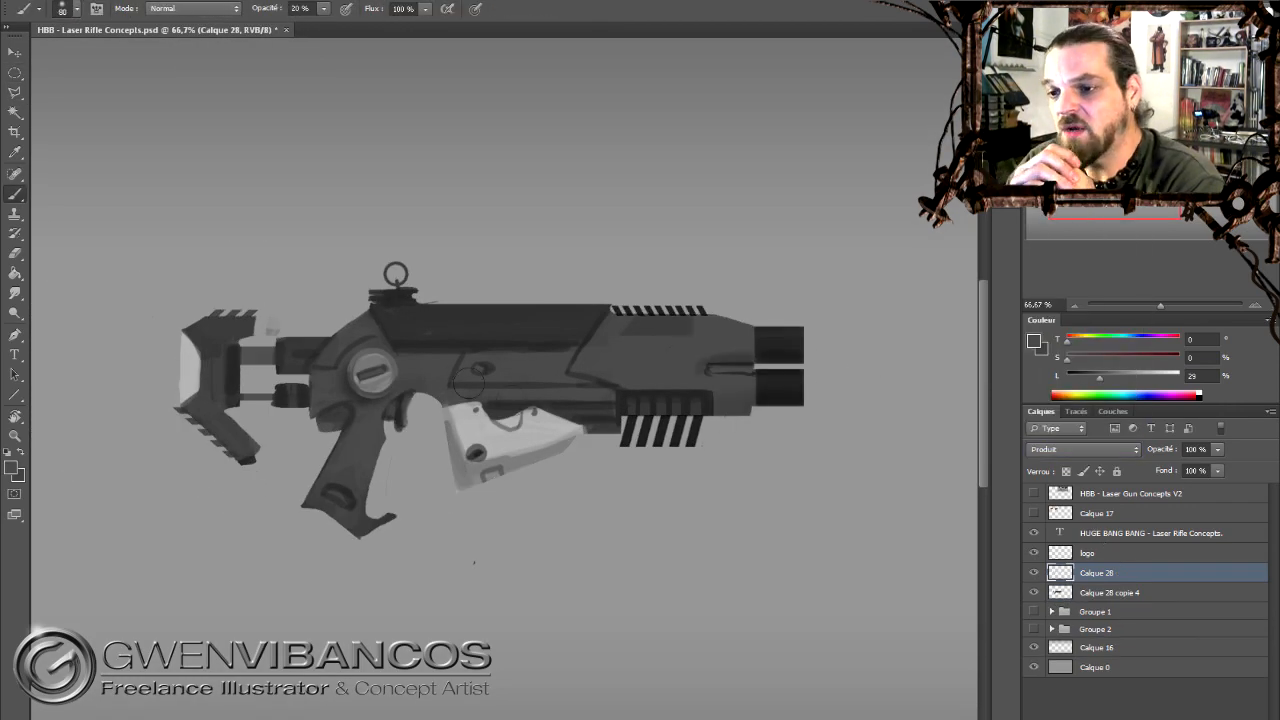
drag(580, 356, 430, 356)
drag(385, 325, 375, 400)
drag(330, 470, 315, 510)
mouse_move(455, 415)
mouse_down()
mouse_move(460, 455)
mouse_move(575, 430)
mouse_up()
mouse_move(192, 335)
mouse_down()
mouse_move(195, 425)
mouse_move(240, 450)
mouse_up()
drag(245, 362, 272, 362)
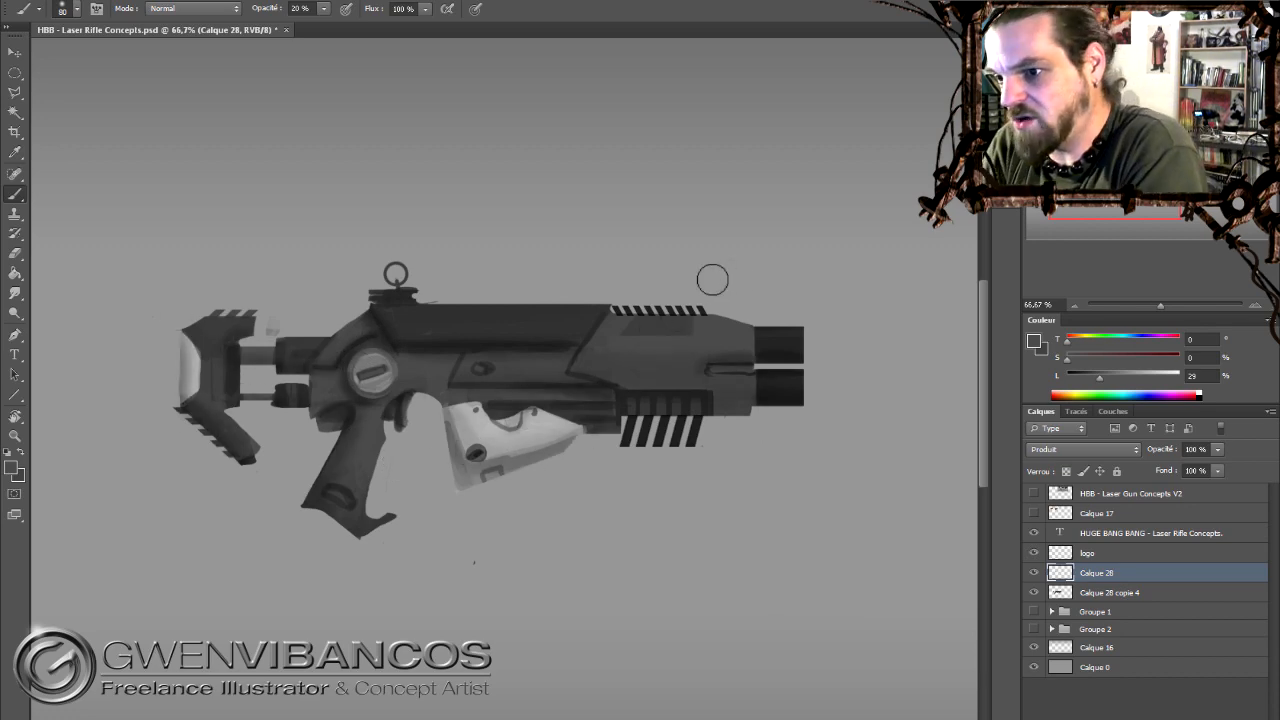
Add a new Incrustation layer and brush white highlights at 20% opacity onto the body, grip and foregrip.
key(ctrl+minus)
key(ctrl+minus)
click(1254, 306)
key(ctrl+shift+alt+n)
click(1083, 449)
click(1083, 243)
drag(1099, 376, 1179, 376)
drag(503, 349, 476, 349)
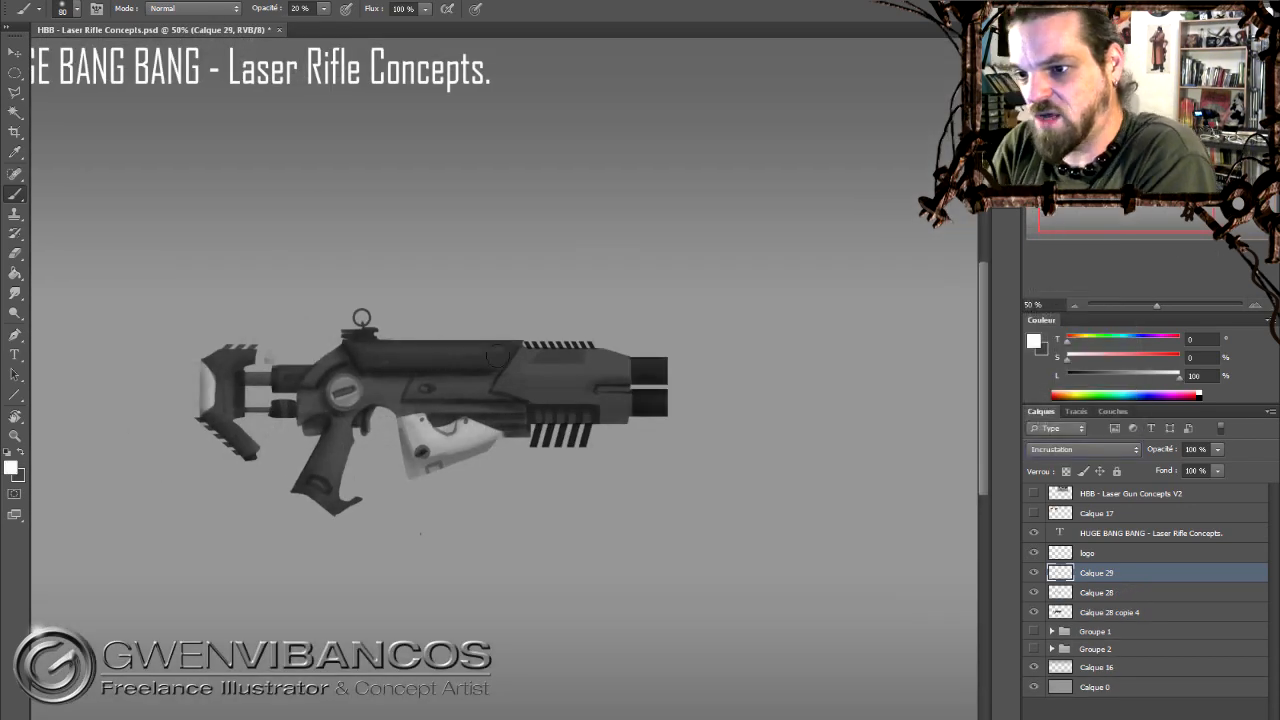
drag(290, 400, 338, 450)
drag(412, 420, 478, 428)
Brighten the rifle's front section with a larger 143 px white brush.
right_click(584, 356)
click(691, 398)
drag(600, 362, 530, 360)
Dot small dark rivets over the rifle's panels on a new layer with a 24 px brush at 80% opacity.
key(ctrl+plus)
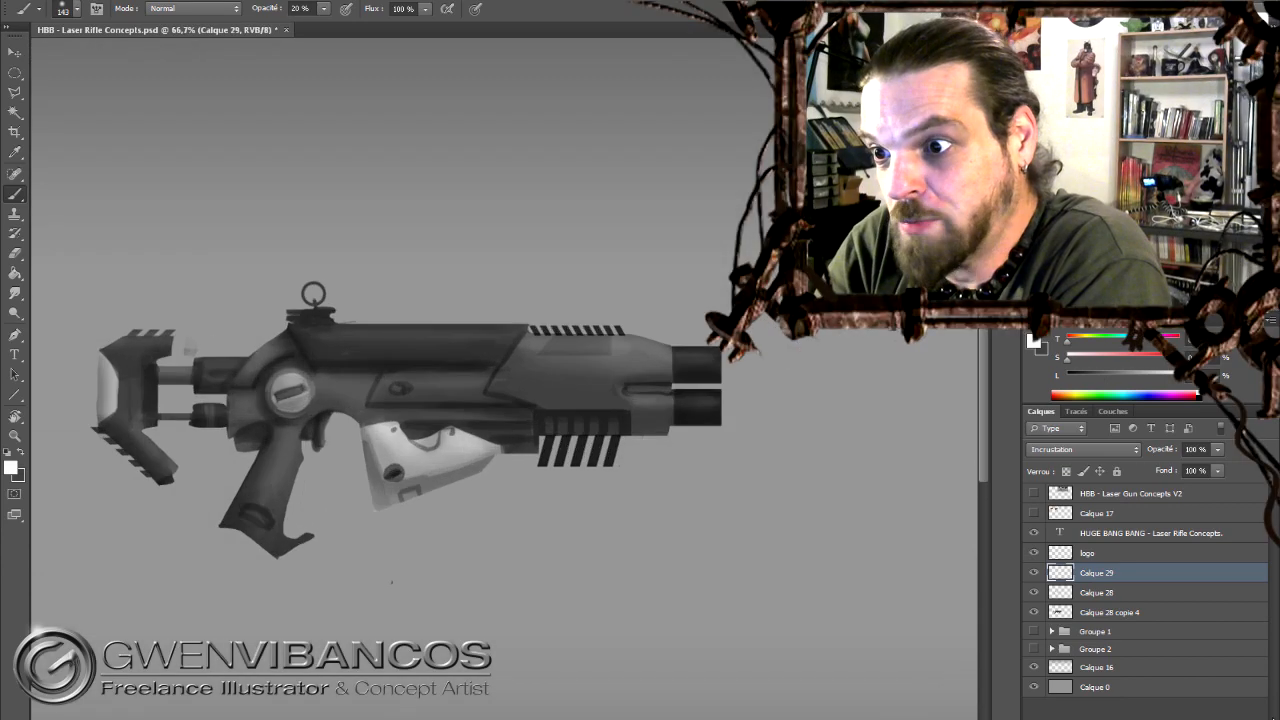
key(ctrl+shift+alt+n)
right_click(540, 476)
click(580, 518)
alt+click(689, 369)
key(8)
click(515, 330)
click(495, 355)
click(395, 430)
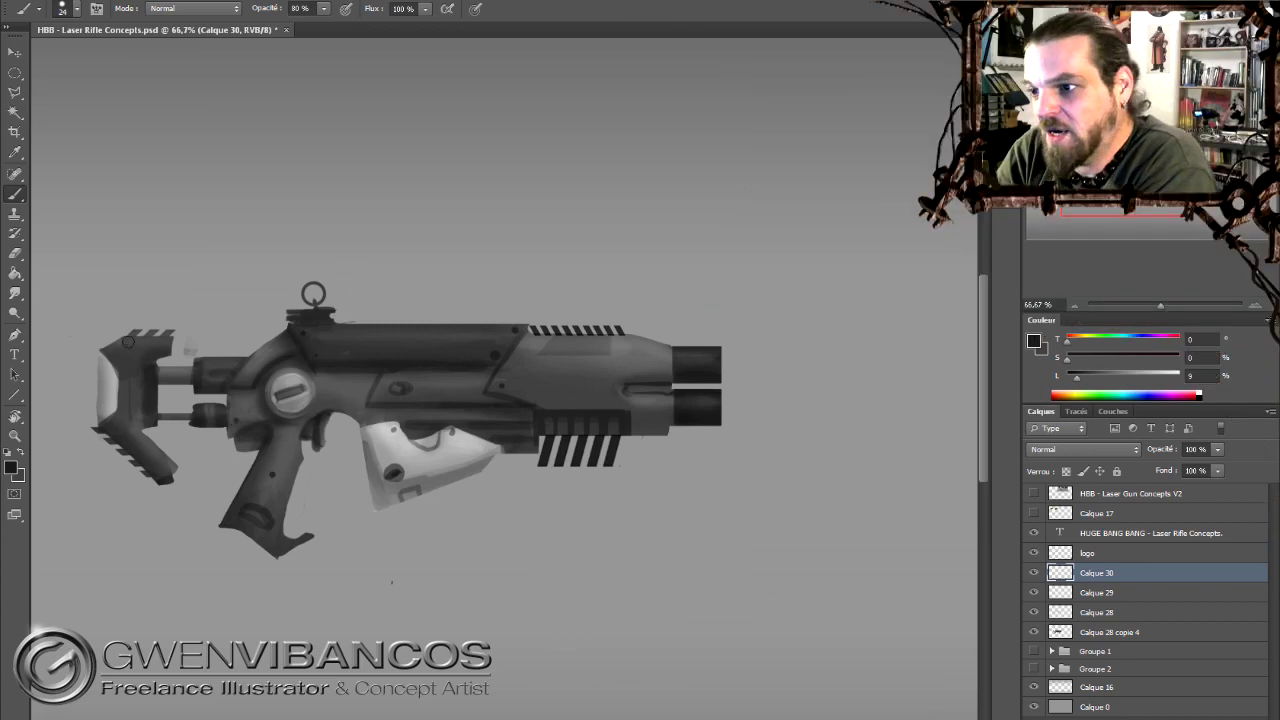
Stamp larger dark discs on the stock and side plate and add rivets near the barrels.
right_click(672, 357)
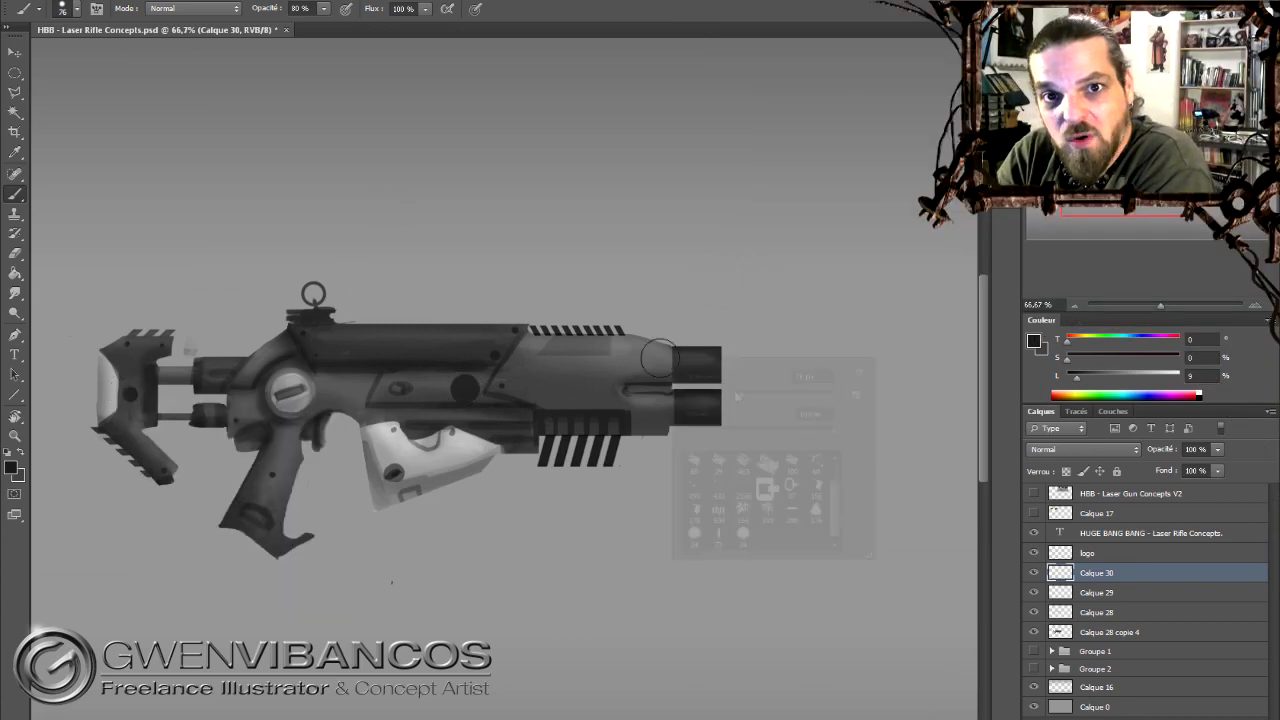
click(718, 462)
click(660, 416)
click(661, 363)
Shade the side plate's large disc with a sampled grey and a resized brush.
key(ctrl+plus)
alt+click(680, 340)
right_click(693, 358)
click(788, 462)
alt+right_click(641, 313)
click(637, 325)
click(688, 274)
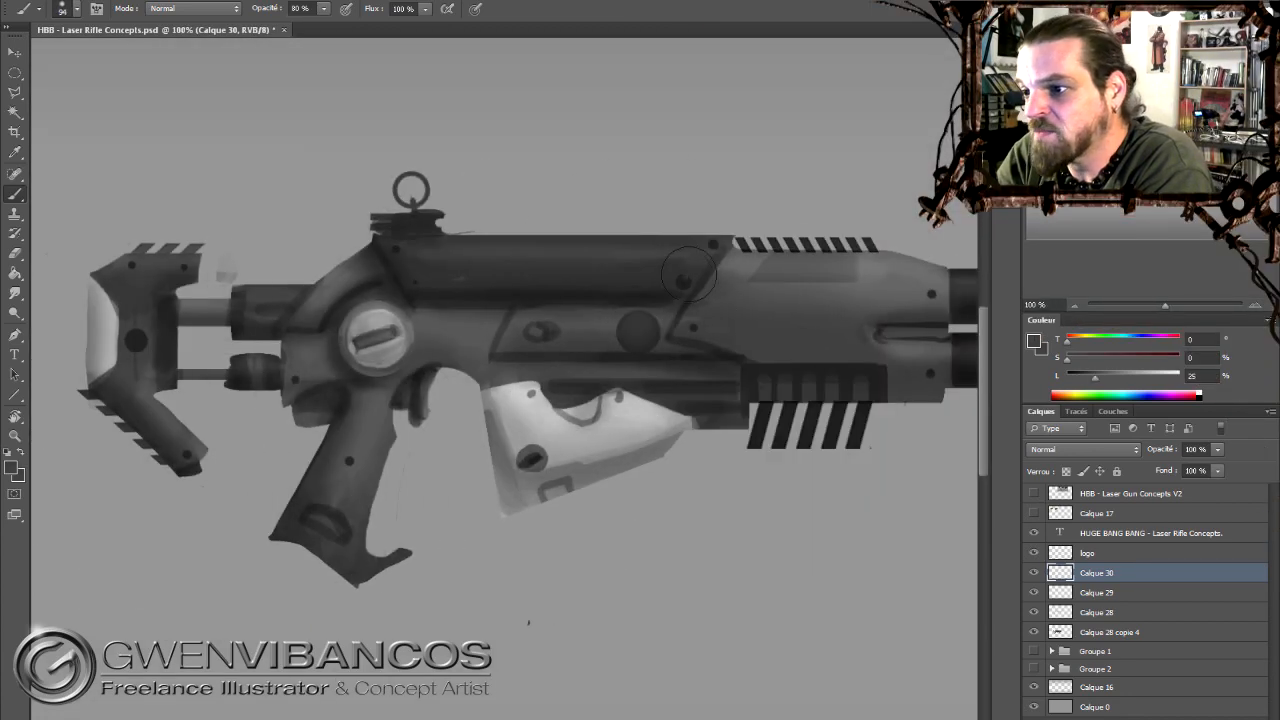
Paint dark spokes on the side plate's disc to form a round vent and compare the detail layer on and off.
mouse_move(600, 380)
mouse_down()
mouse_move(396, 414)
mouse_move(601, 419)
mouse_up()
alt+click(806, 460)
alt+right_click(652, 377)
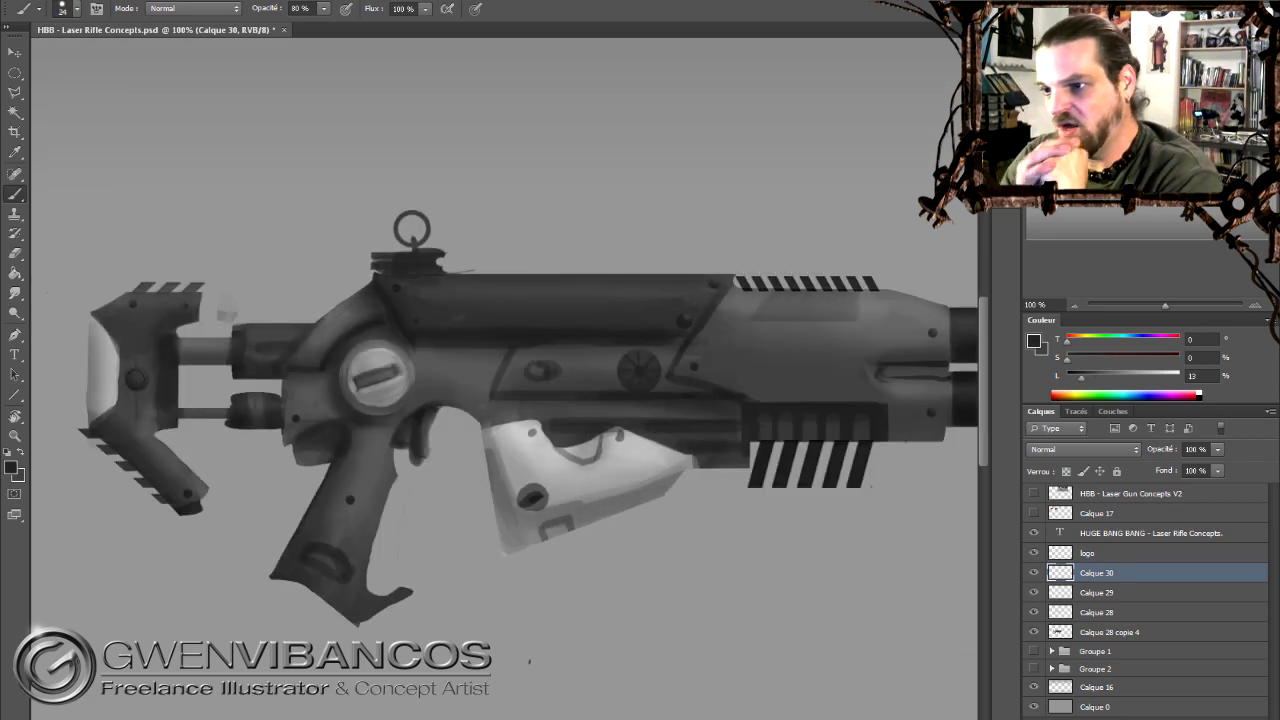
drag(700, 380, 602, 364)
alt+click(805, 295)
click(1033, 572)
click(1033, 572)
Add a new layer for edge details, using a smaller brush and a grey sampled from the front section.
key(ctrl+shift+alt+n)
key(bracketleft)
key(bracketleft)
right_click(830, 318)
alt+click(830, 318)
Soften the edge details with an enlarged eraser and brush a faint stroke along the top cover's upper edge.
key(e)
right_click(835, 326)
key(bracketright)
key(bracketright)
key(bracketright)
key(bracketright)
key(bracketright)
key(bracketright)
key(bracketright)
key(b)
drag(290, 267, 611, 271)
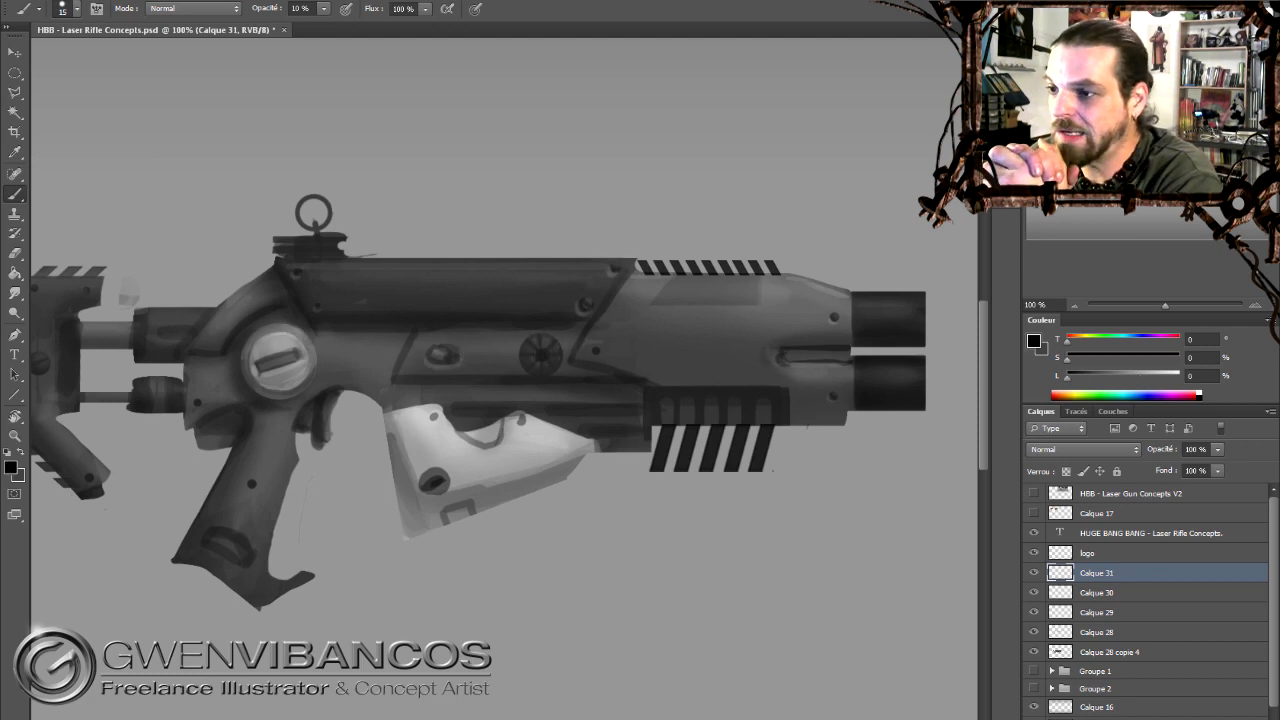
Outline the recessed panel on top of the front section with sampled light grey edges at 50% opacity.
alt+click(778, 283)
drag(650, 305, 752, 304)
drag(761, 302, 764, 276)
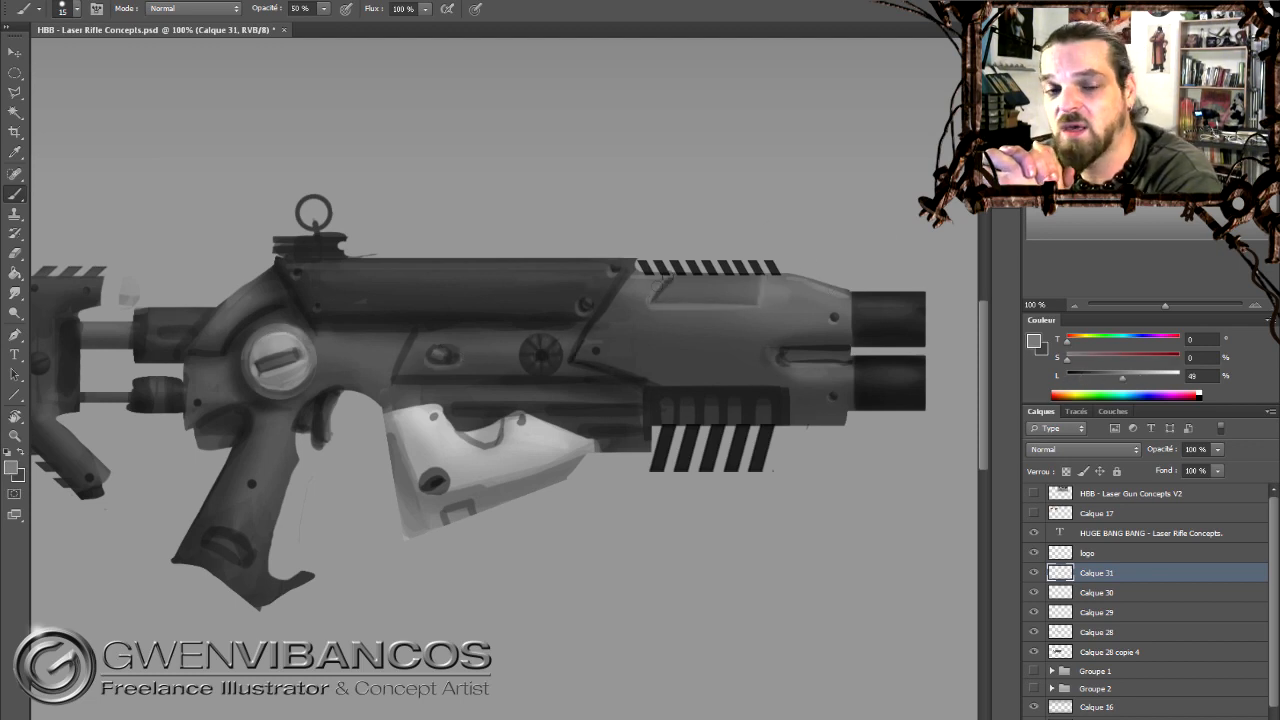
Repaint the slot of the foregrip's round screw and add a dark tab on the side plate's upper edge.
drag(392, 387, 563, 404)
alt+click(845, 440)
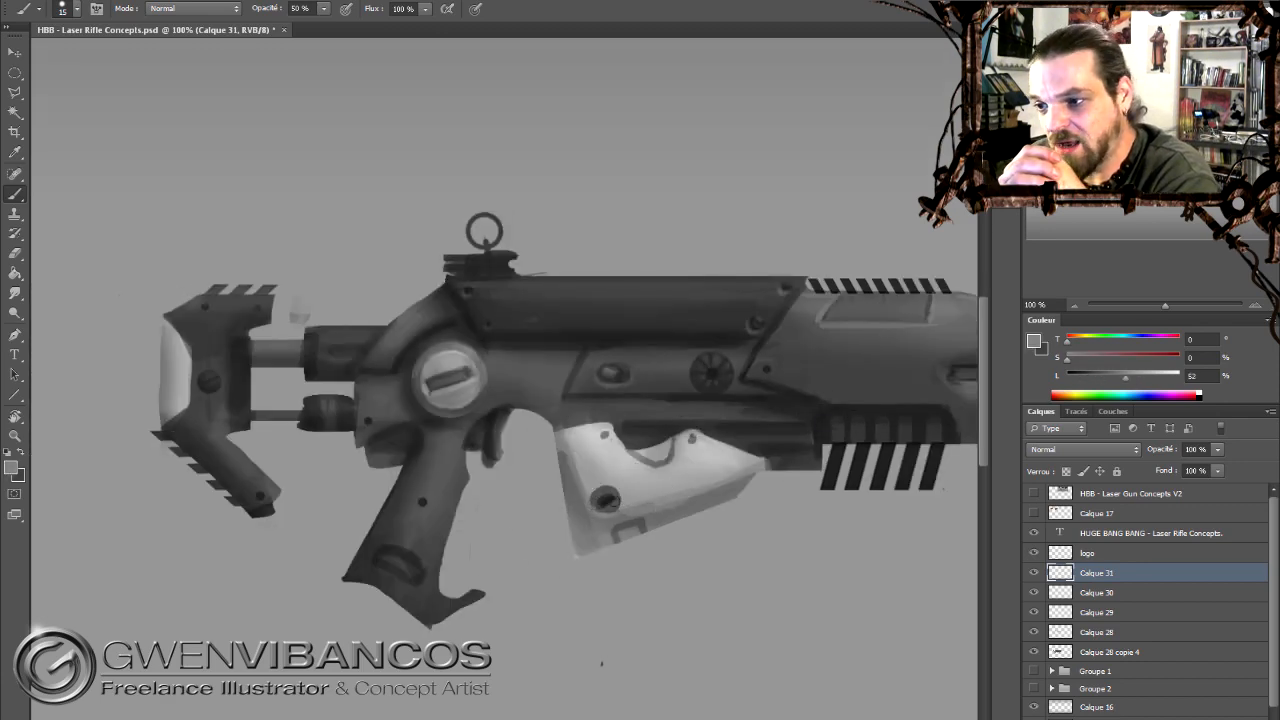
alt+click(610, 500)
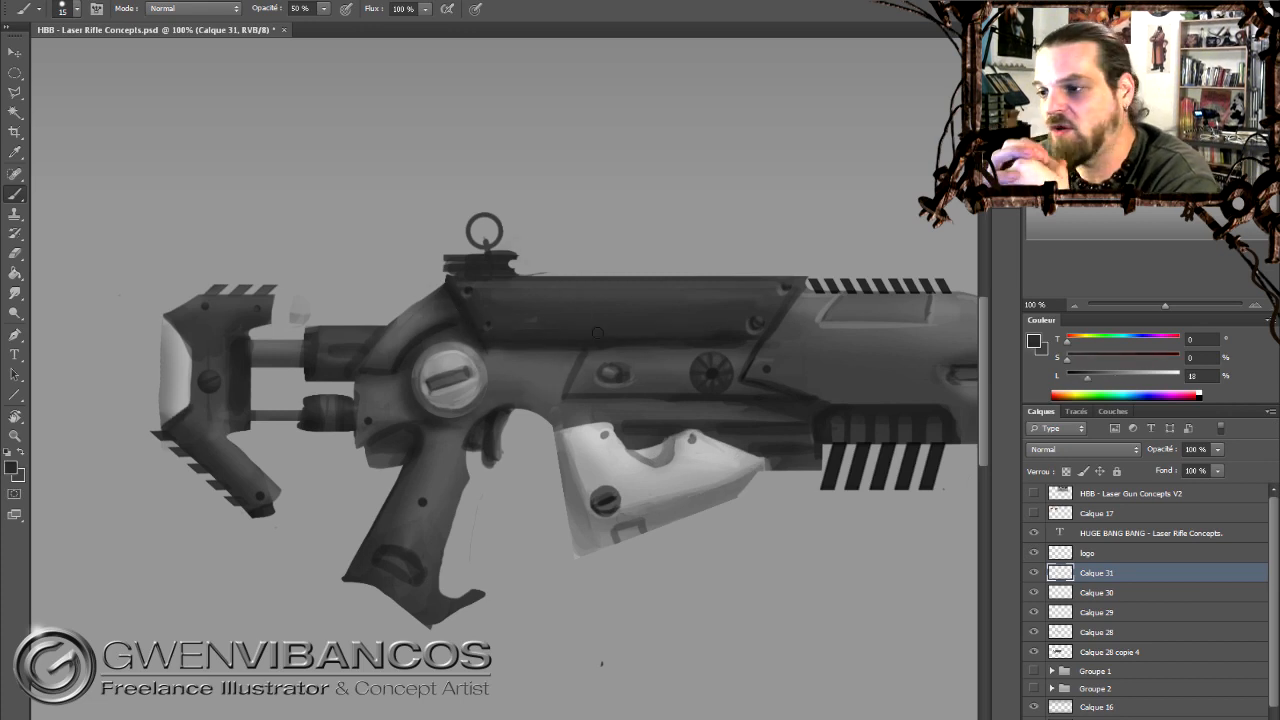
alt+click(840, 443)
drag(594, 340, 648, 336)
Merge the detail and shading layers with the rifle layer.
shift+click(1110, 651)
right_click(1108, 648)
click(1140, 460)
Clean up the shape around the trigger with a 24 px eraser at 100% opacity and touch up the side plate's small switch.
key(e)
right_click(523, 461)
double_click(614, 614)
key(0)
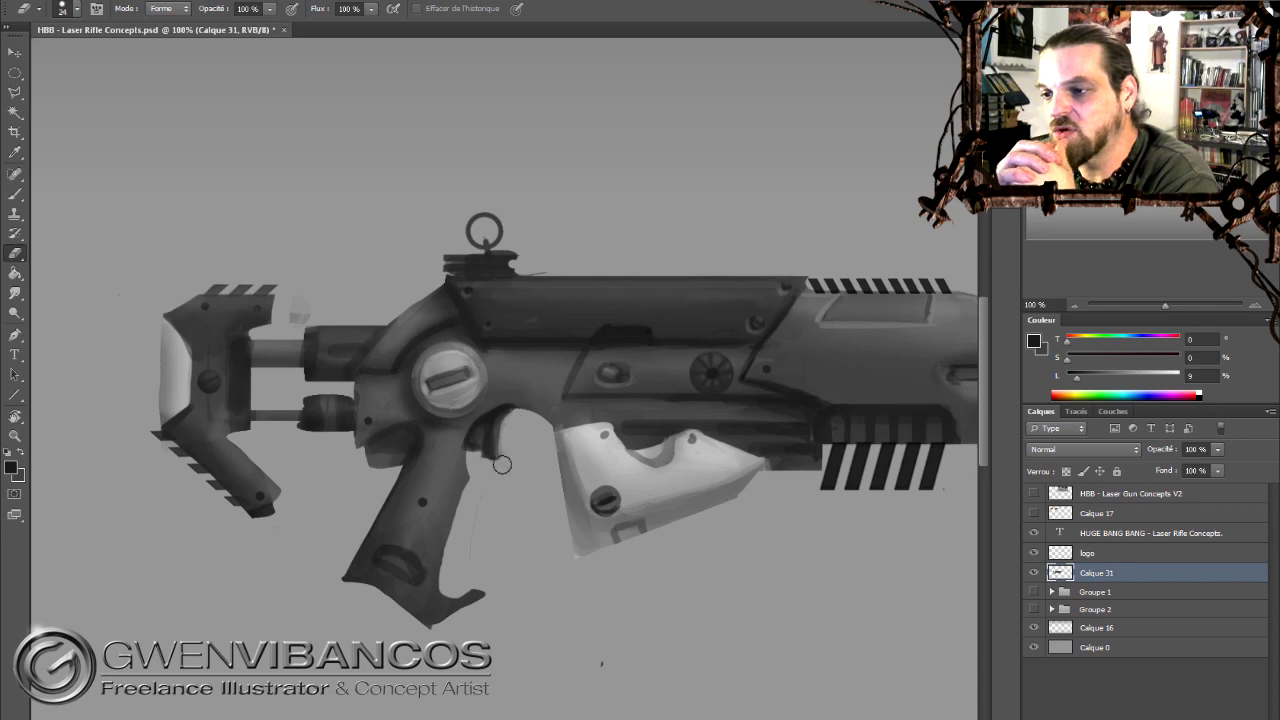
key(b)
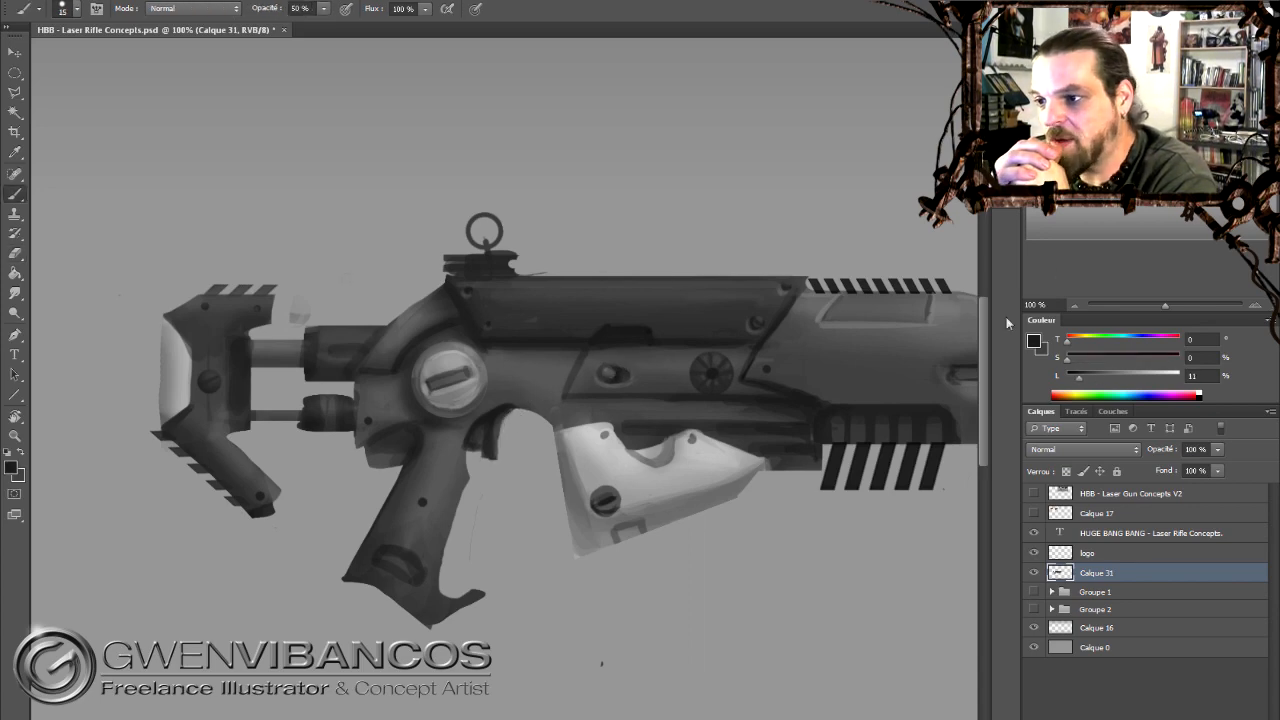
Add a Densité couleur - layer with adjusted blending options and brighten the rifle with a soft 488 px brush at 10% opacity.
key(ctrl+minus)
key(ctrl+shift+alt+n)
double_click(1170, 572)
click(944, 267)
key(Return)
key(shift+alt+d)
right_click(614, 348)
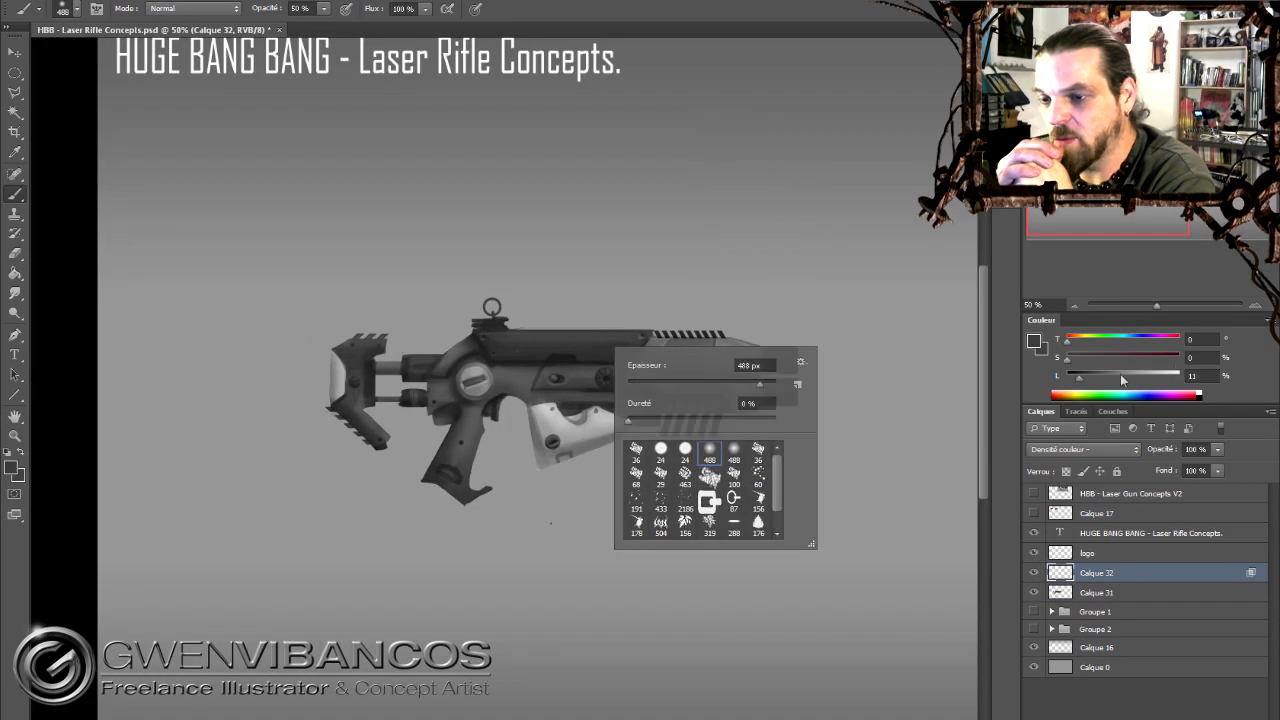
double_click(709, 500)
key(1)
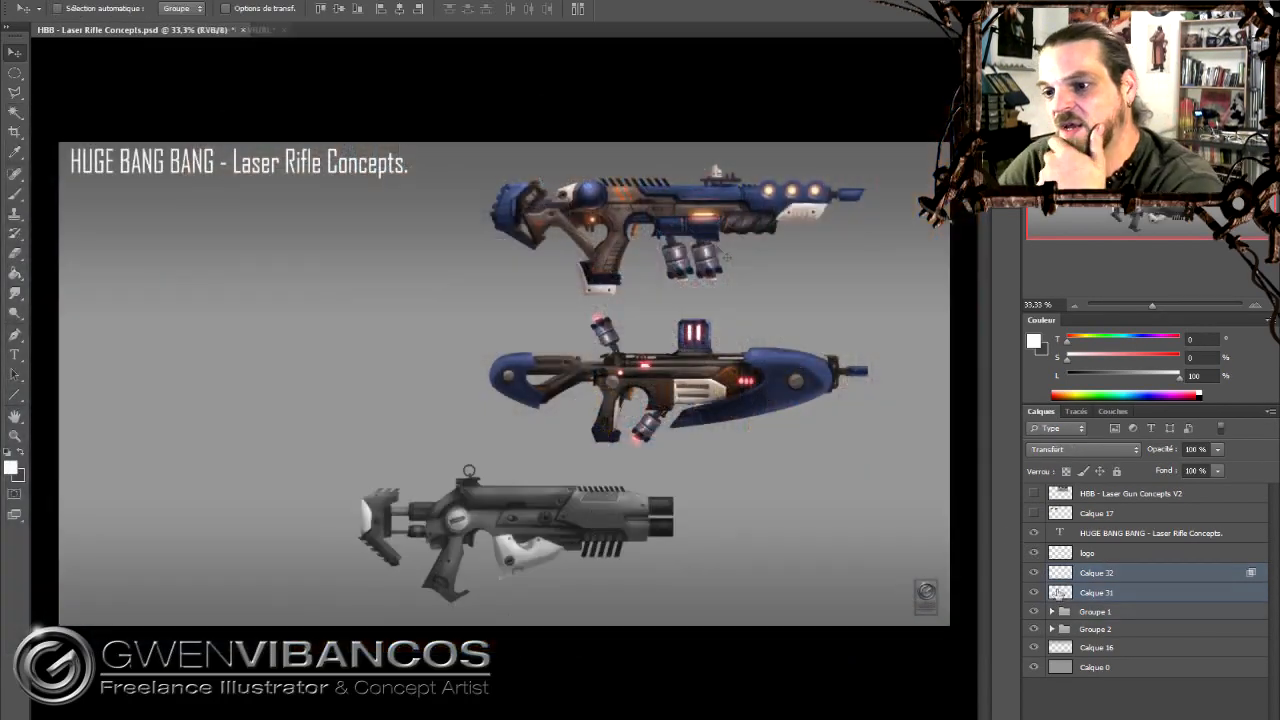
Arrange the rifles on the canvas: the first at the upper left, the second at the right, the greyscale one at the lower left.
drag(402, 158, 350, 280)
drag(590, 508, 470, 508)
drag(700, 360, 700, 376)
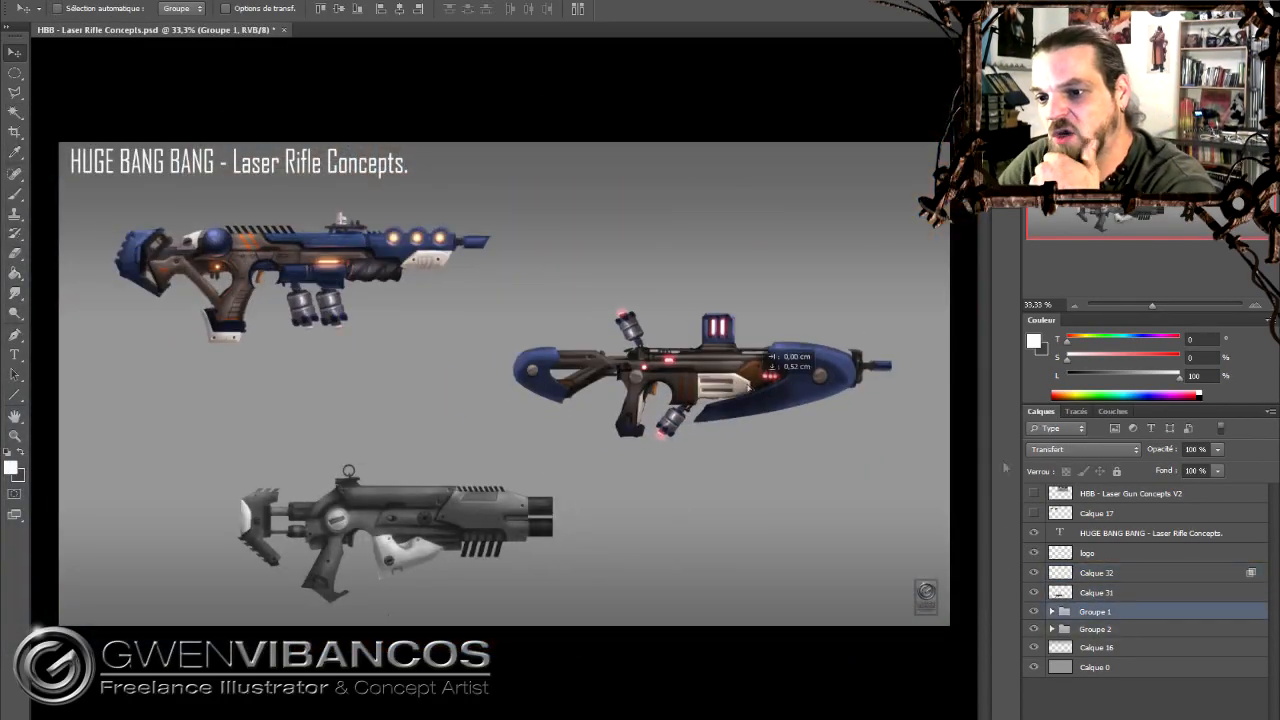
drag(320, 280, 341, 280)
Enlarge the greyscale rifle with Free Transform and merge its two layers.
ctrl+click(470, 515)
key(ctrl+t)
drag(420, 520, 319, 487)
drag(455, 573, 503, 583)
key(Return)
key(l)
key(ctrl+e)
Lasso the greyscale rifle's pistol grip, adjust it with Free Transform and clear the selection.
mouse_move(250, 510)
mouse_down()
mouse_move(202, 568)
mouse_move(252, 510)
mouse_up()
key(ctrl+plus)
key(v)
key(ctrl+t)
drag(365, 668, 378, 660)
key(Return)
key(ctrl+d)
Retouch the grip's joint with sampled grey and paint a light dot in the centre of the round vent.
key(b)
right_click(322, 542)
alt+click(308, 566)
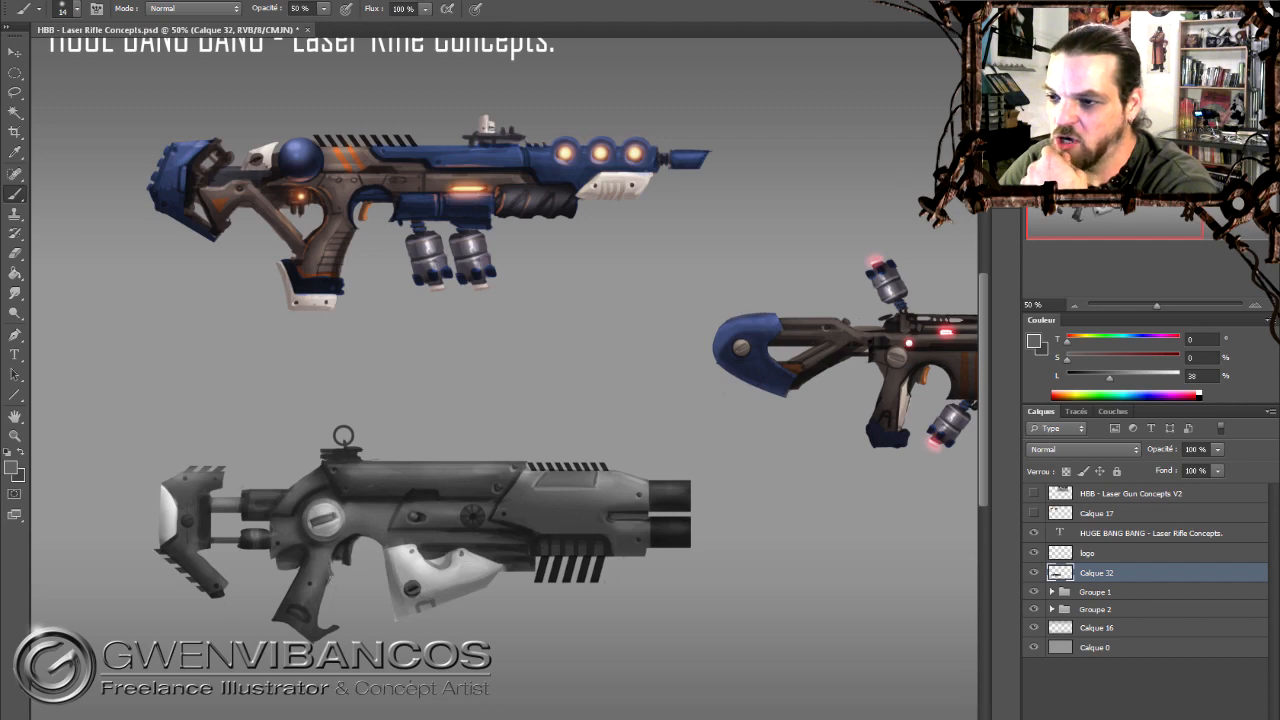
alt+click(416, 557)
click(532, 445)
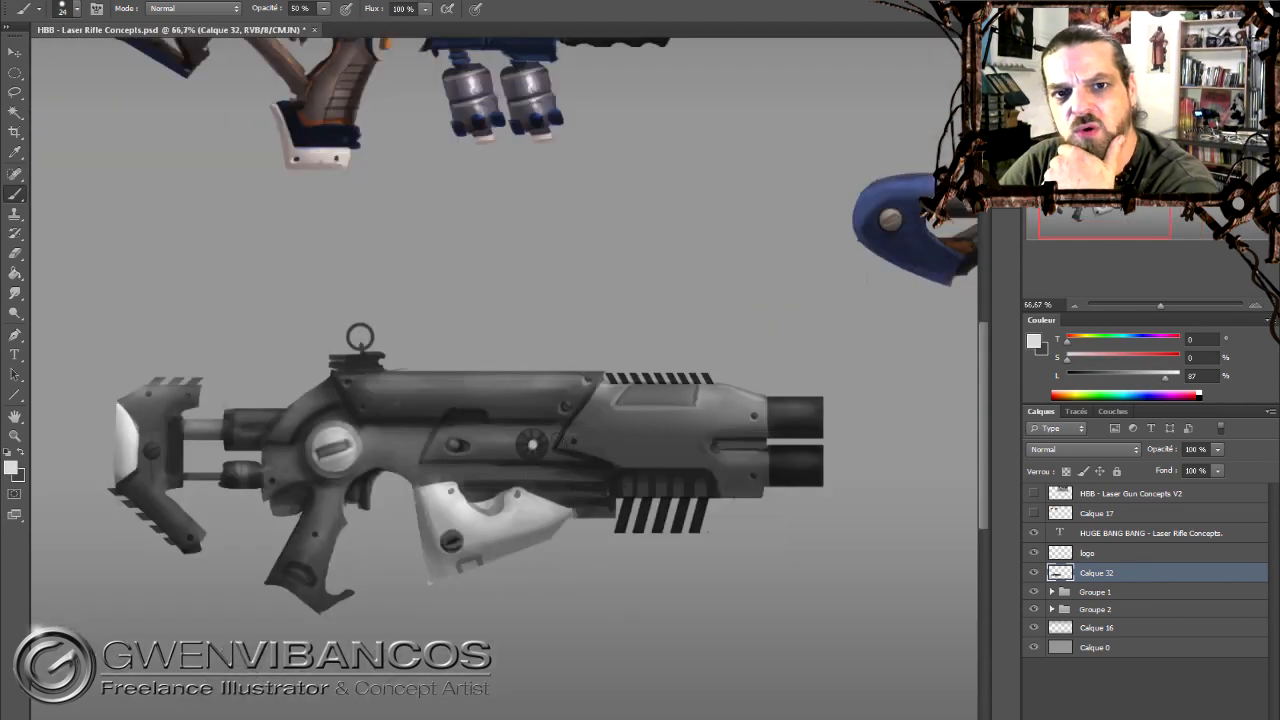
Paint a short white slot at 100% opacity on the greyscale rifle's body, just below its upper cover.
key(0)
right_click(481, 417)
drag(452, 415, 482, 414)
key(e)
key(b)
right_click(532, 418)
key(Return)
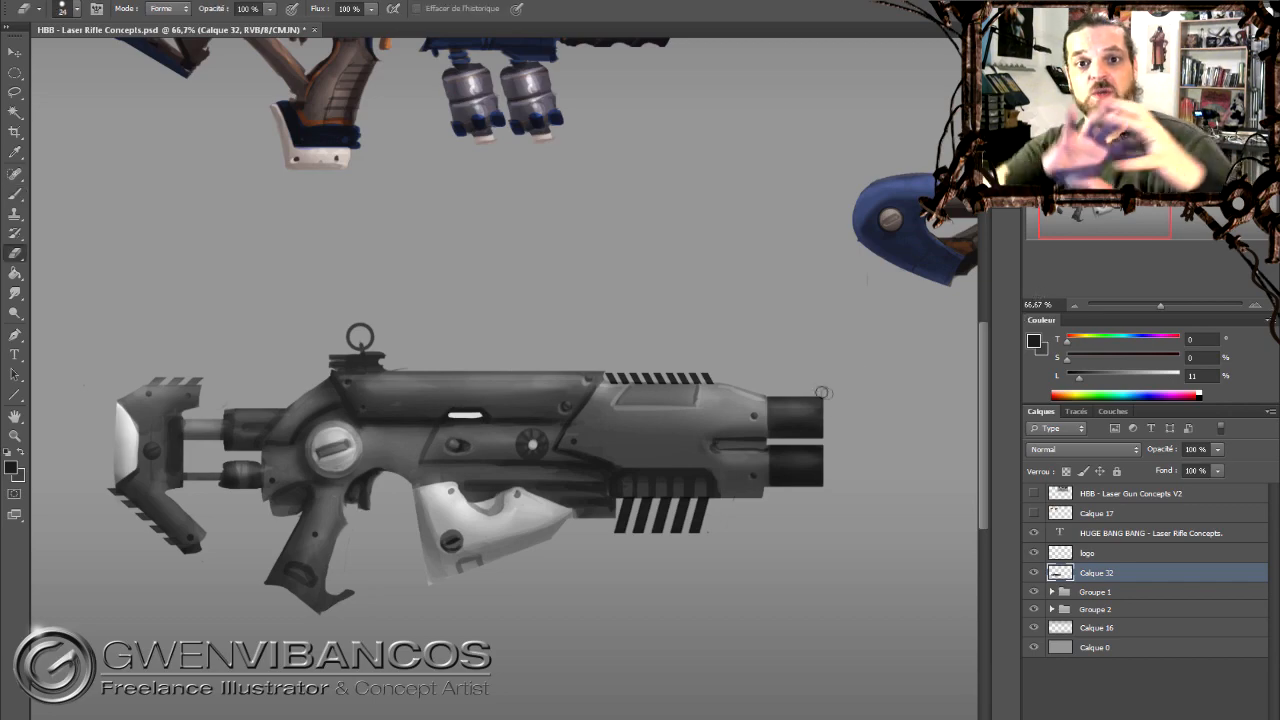
Fill the greyscale rifle's silhouette with dark red on a new layer and change the layer's blending mode to tint the greys.
drag(816, 441, 910, 481)
key(ctrl+minus)
key(ctrl+minus)
click(1232, 716)
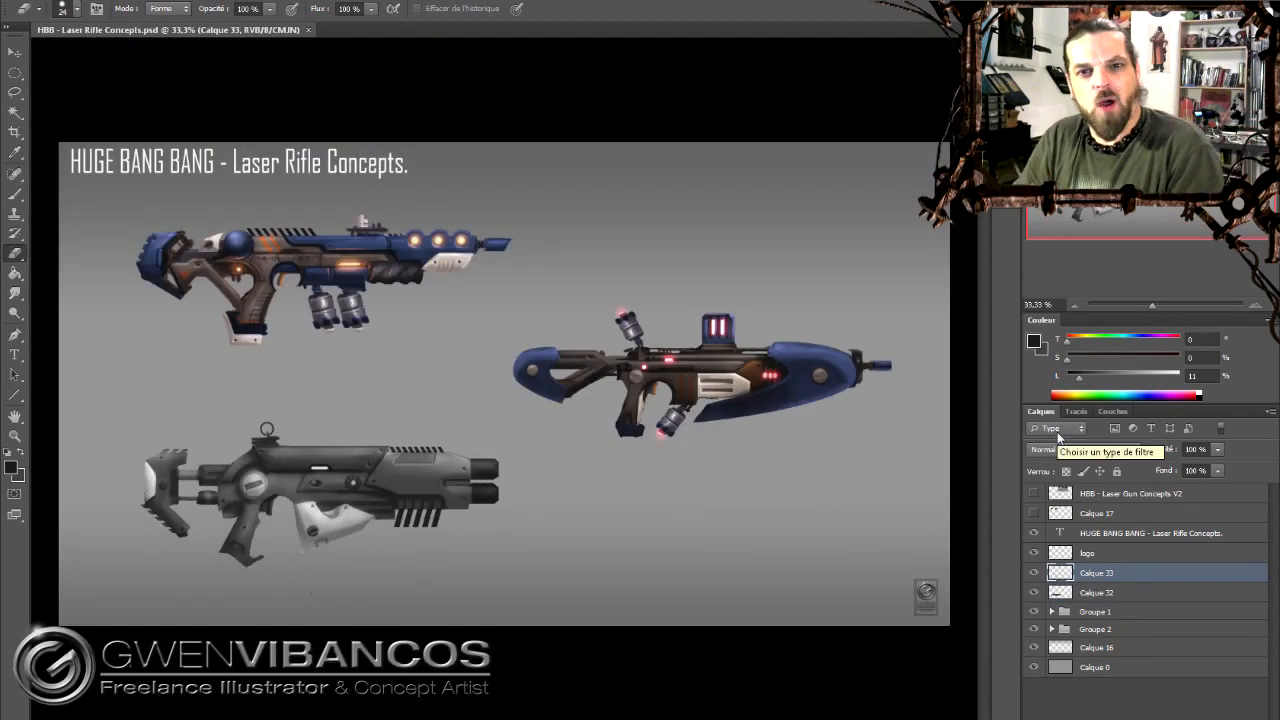
click(1059, 395)
ctrl+click(1060, 592)
key(g)
click(330, 480)
click(1082, 449)
click(1062, 231)
Adjust the brown tint with Hue/Saturation, setting saturation to -36 and lightness to +32.
key(ctrl+u)
drag(1048, 500, 1072, 500)
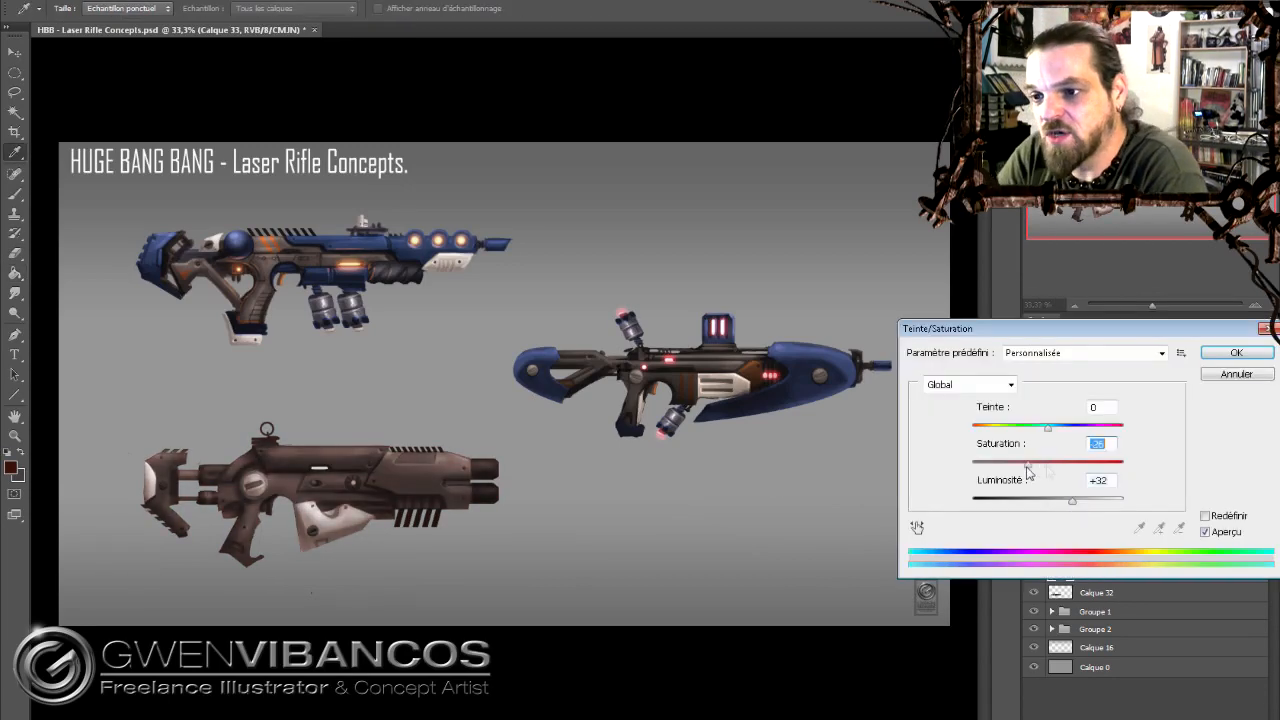
click(1221, 354)
Add a new layer in Incrustation mode and paint the third rifle's upper cover with blue sampled from the second rifle.
click(1232, 716)
key(ctrl+plus)
key(ctrl+plus)
drag(1171, 229, 1130, 246)
alt+click(900, 200)
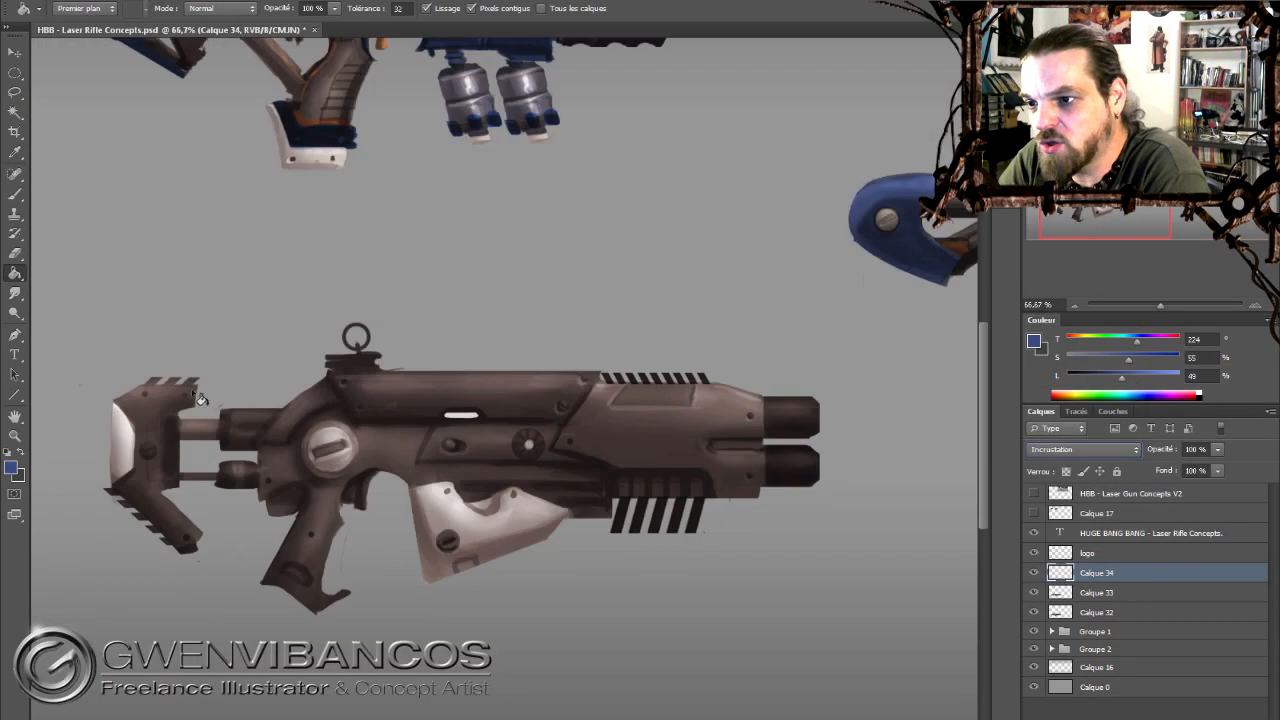
key(b)
right_click(217, 377)
mouse_move(340, 381)
mouse_down()
mouse_move(411, 413)
mouse_move(363, 389)
mouse_move(498, 382)
mouse_move(480, 397)
mouse_move(590, 395)
mouse_up()
Paint the third rifle's stock and twin muzzles with the same blue, cleaning the edges with the eraser.
key(e)
key(b)
drag(117, 398, 195, 397)
drag(165, 545, 180, 505)
key(e)
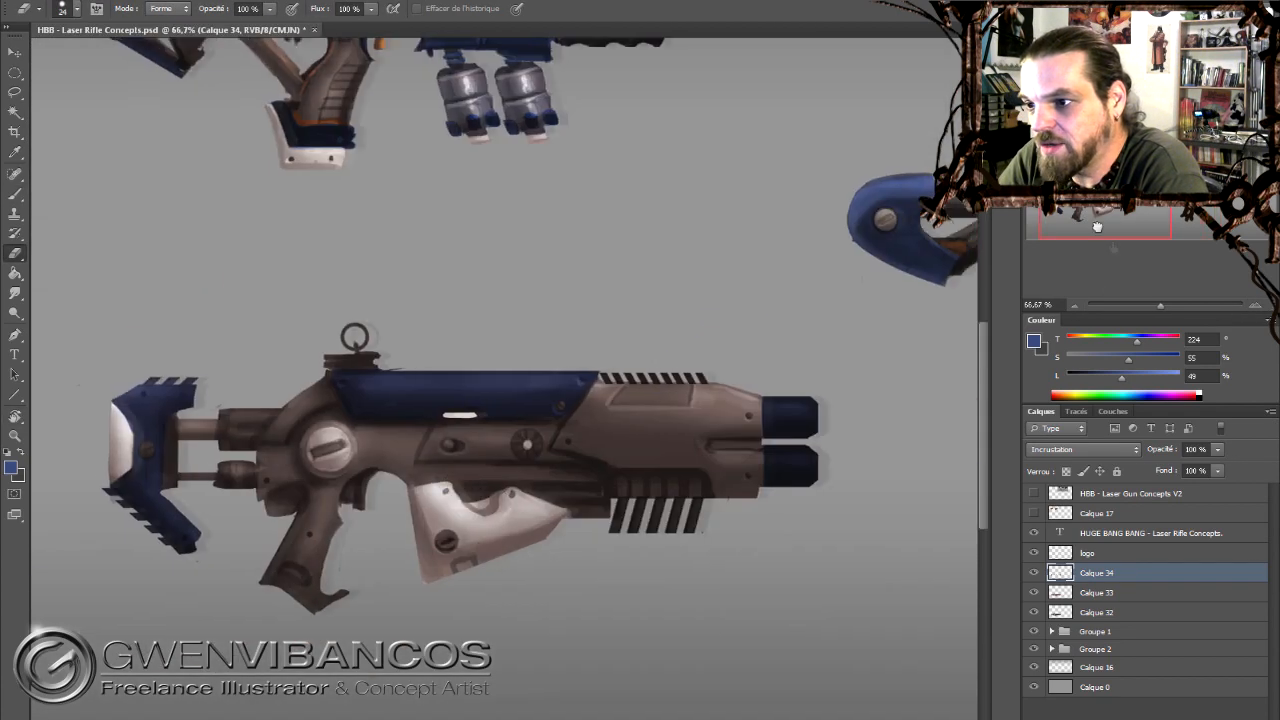
Paint the panel behind the white foregrip, the round vent and the plate on the front body blue.
drag(1097, 227, 1095, 227)
key(b)
drag(610, 508, 480, 500)
key(e)
key(b)
drag(636, 390, 700, 399)
Adjust the blue paint layer with Hue/Saturation, setting saturation to +41 and lightness to +15.
key(b)
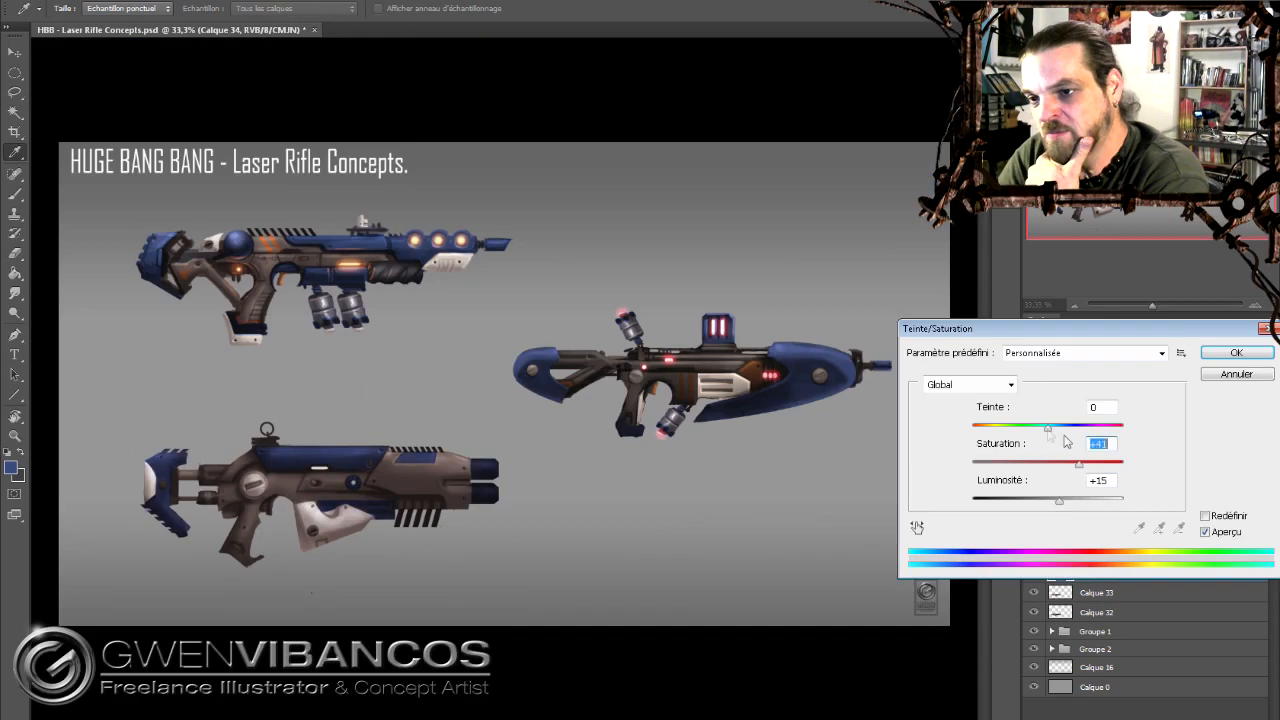
key(Return)
key(b)
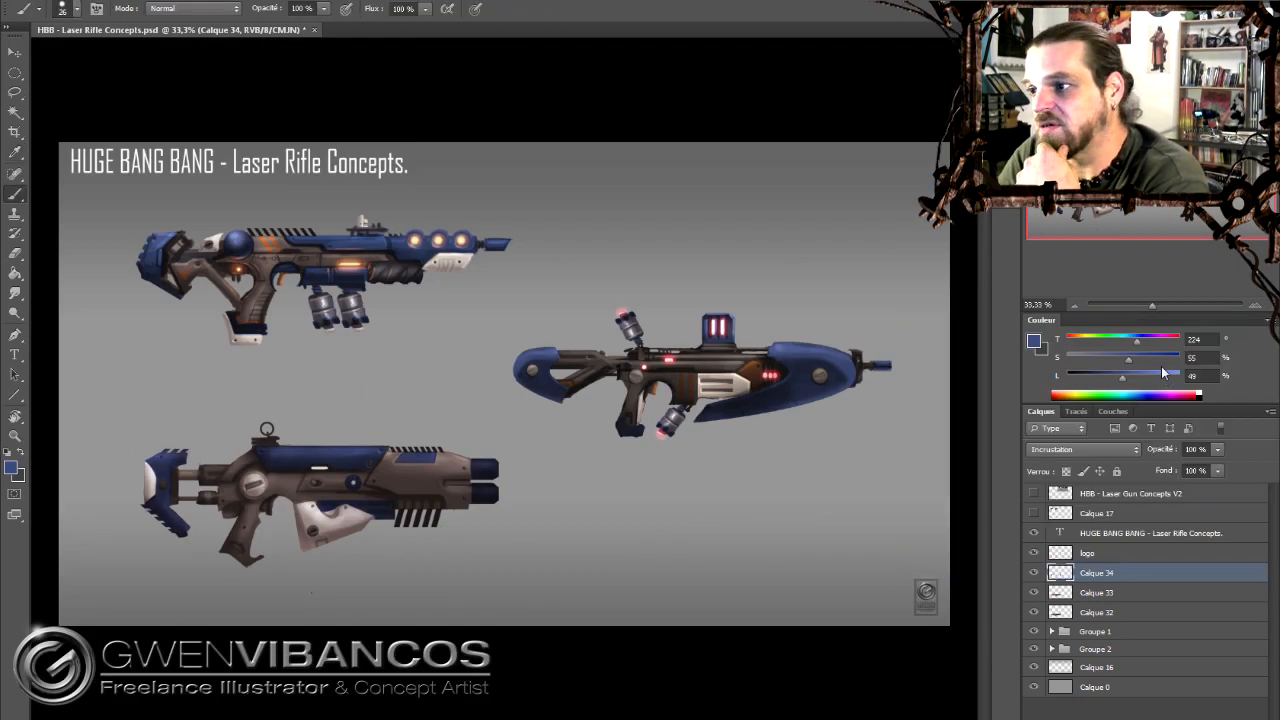
Tint the third rifle's round disc and metal parts pale blue on a new Incrustation layer, then open Hue/Saturation.
key(ctrl+plus)
drag(500, 370, 695, 356)
key(ctrl+shift+alt+n)
drag(1128, 358, 1094, 358)
drag(1122, 376, 1152, 376)
click(1082, 449)
click(1060, 213)
drag(318, 512, 335, 529)
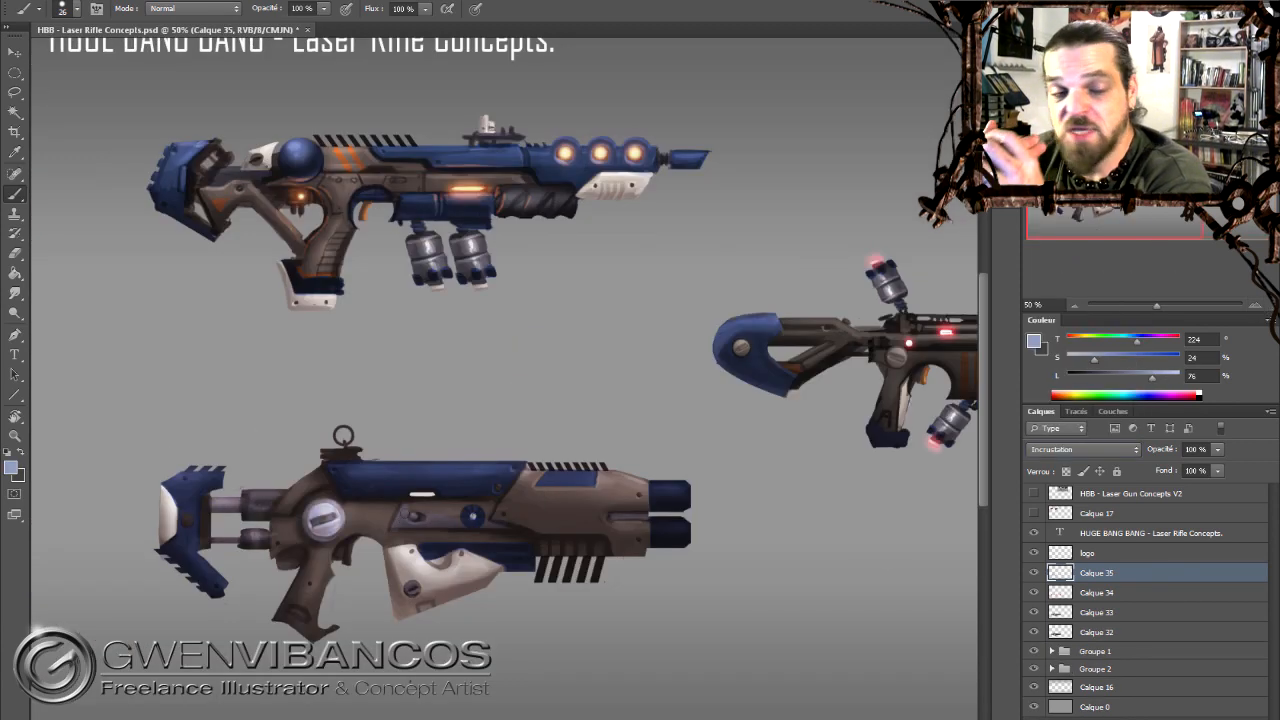
key(ctrl+u)
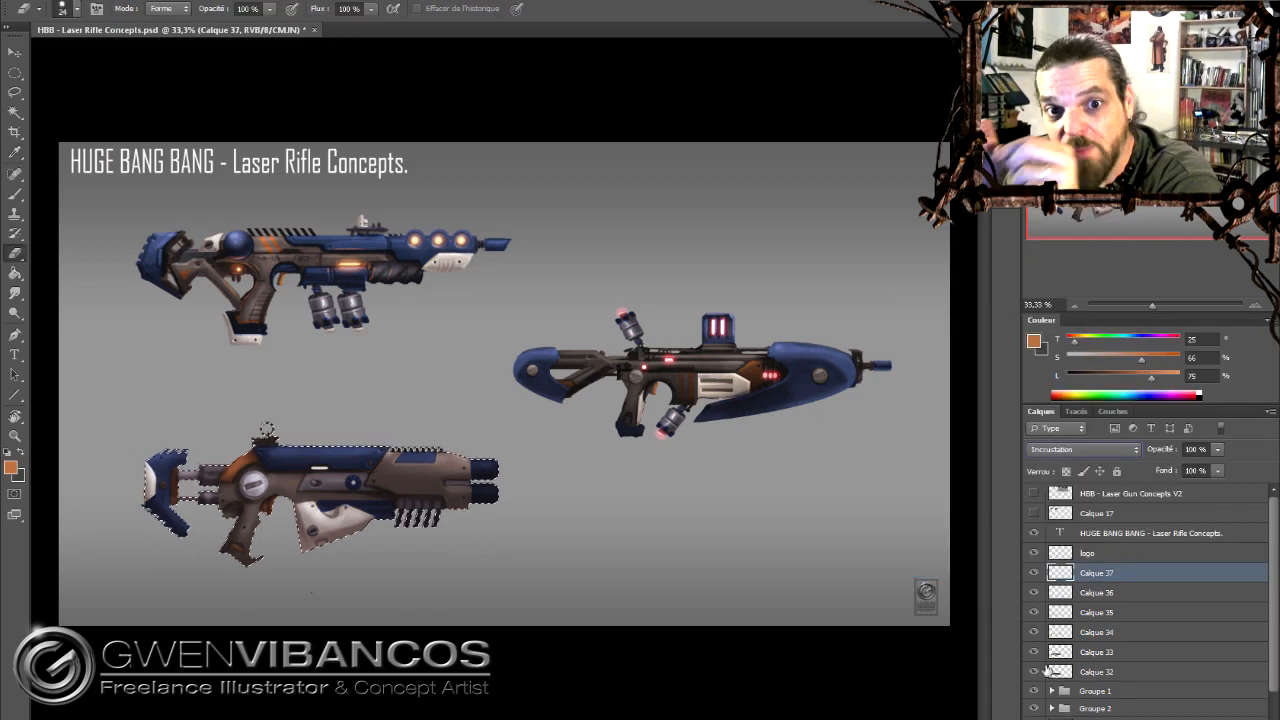
Add orange stripes and accents to the third rifle and separate the lassoed orange area onto its own layer.
key(b)
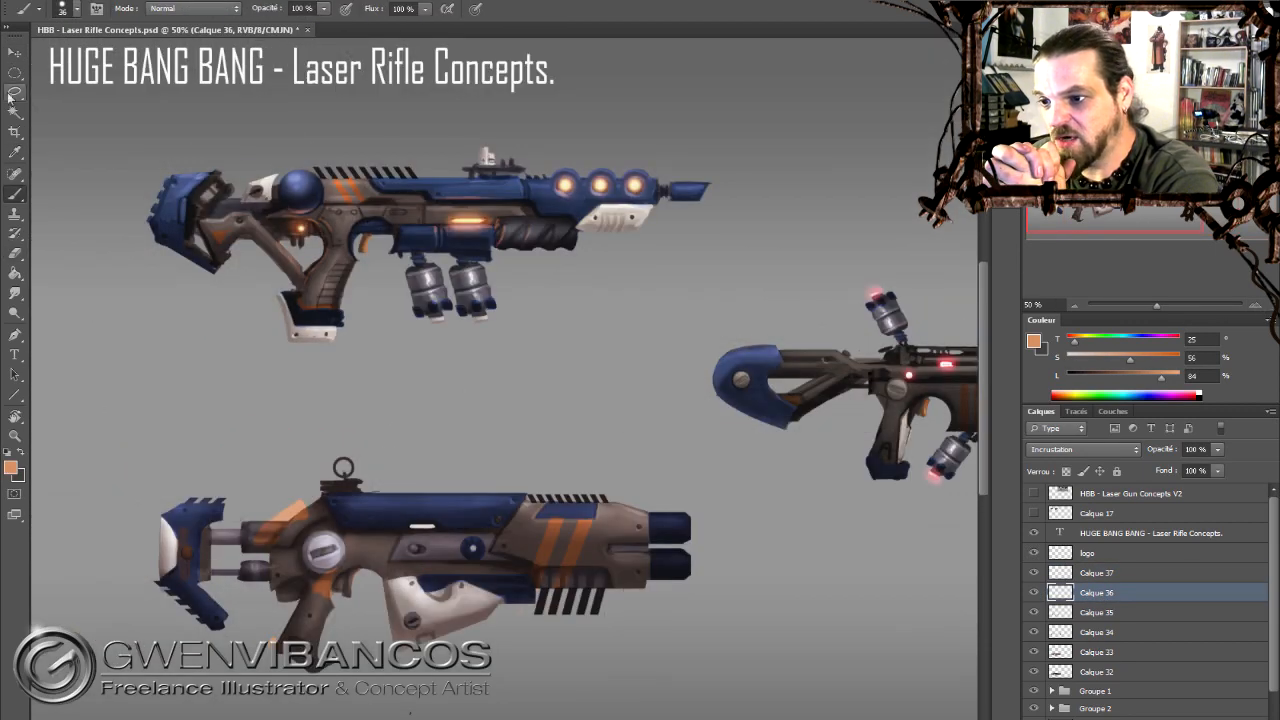
right_click(344, 272)
click(527, 410)
key(v)
click(1097, 612)
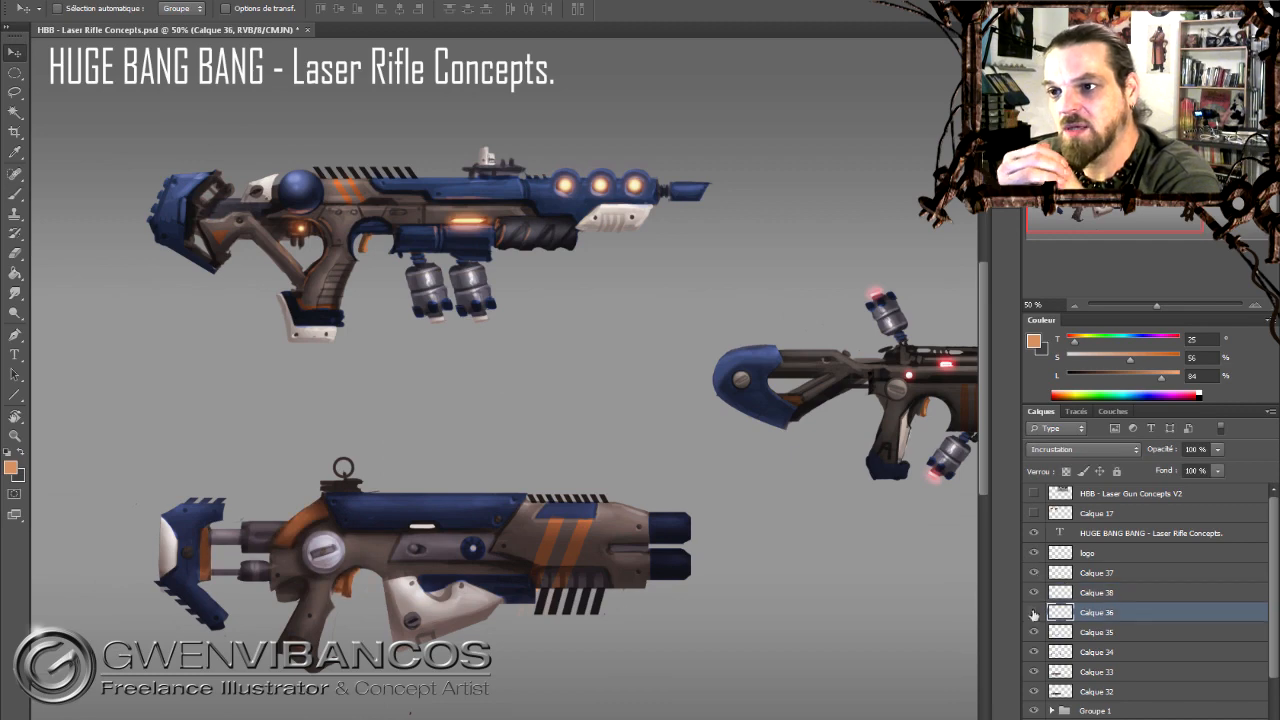
key(e)
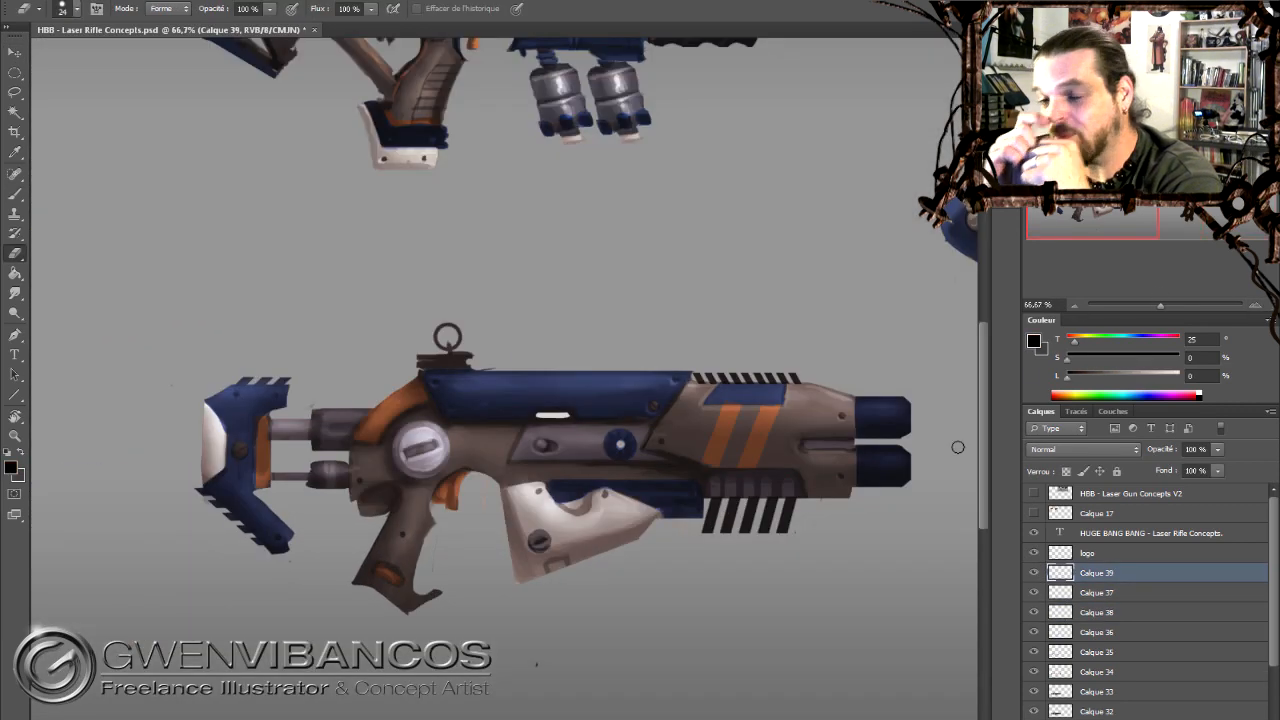
Paint small dark panel lines and vent details on the third rifle's body with an adjusted brush size.
drag(1164, 453, 1137, 453)
right_click(582, 440)
drag(613, 482, 606, 482)
drag(466, 428, 512, 455)
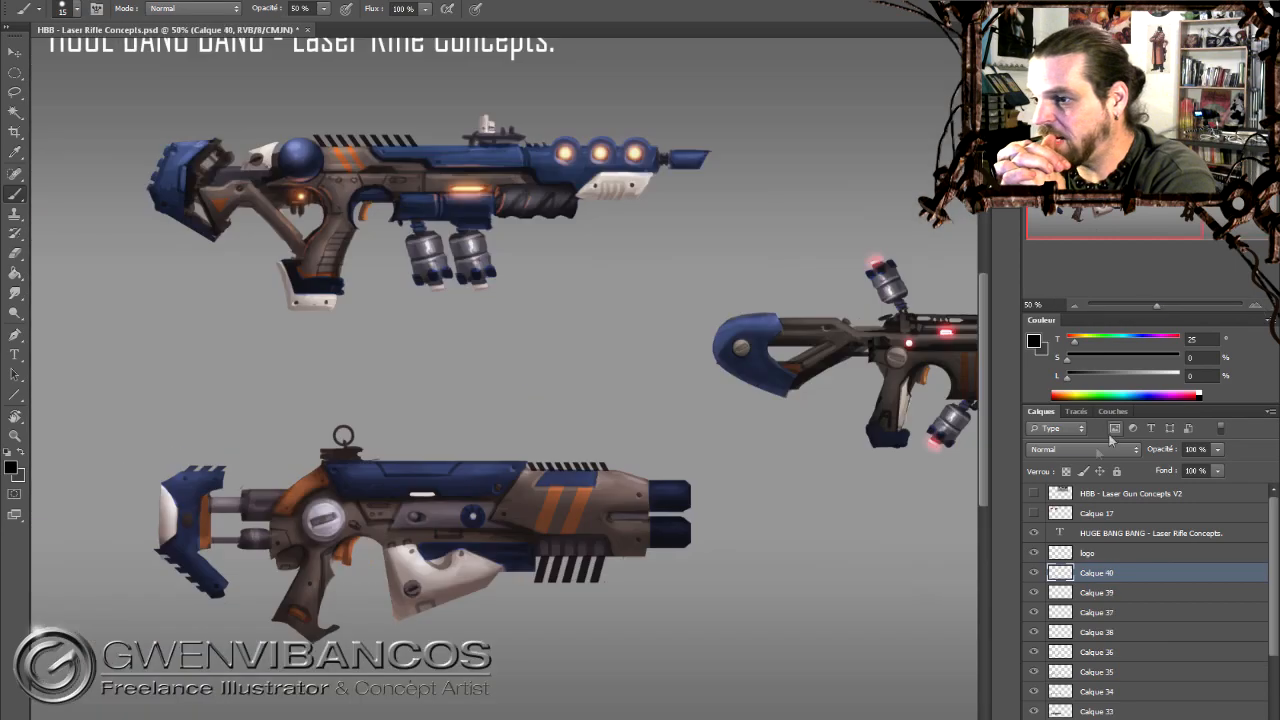
Set the brush to Densité linéaire - (Ajout) with green and paint glows on the vent, the white slot and the foregrip's lower end.
click(193, 8)
click(200, 197)
click(1107, 390)
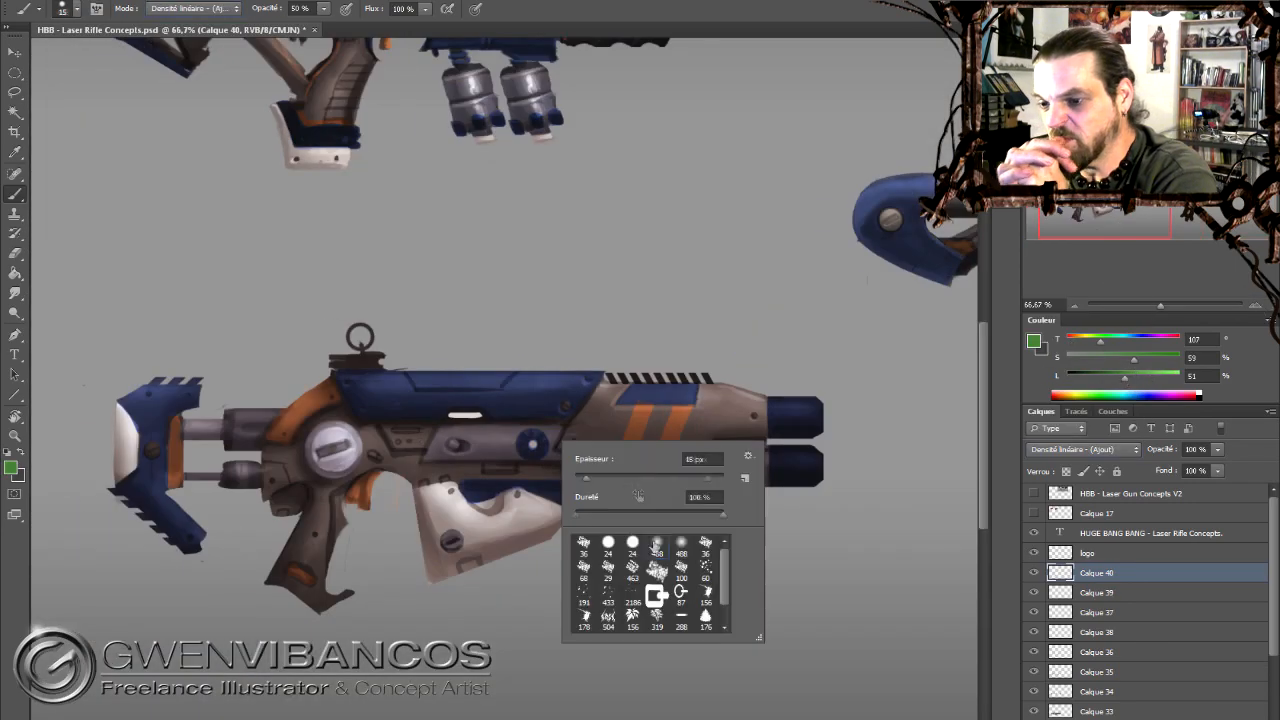
click(533, 443)
click(463, 412)
click(466, 564)
key(m)
key(b)
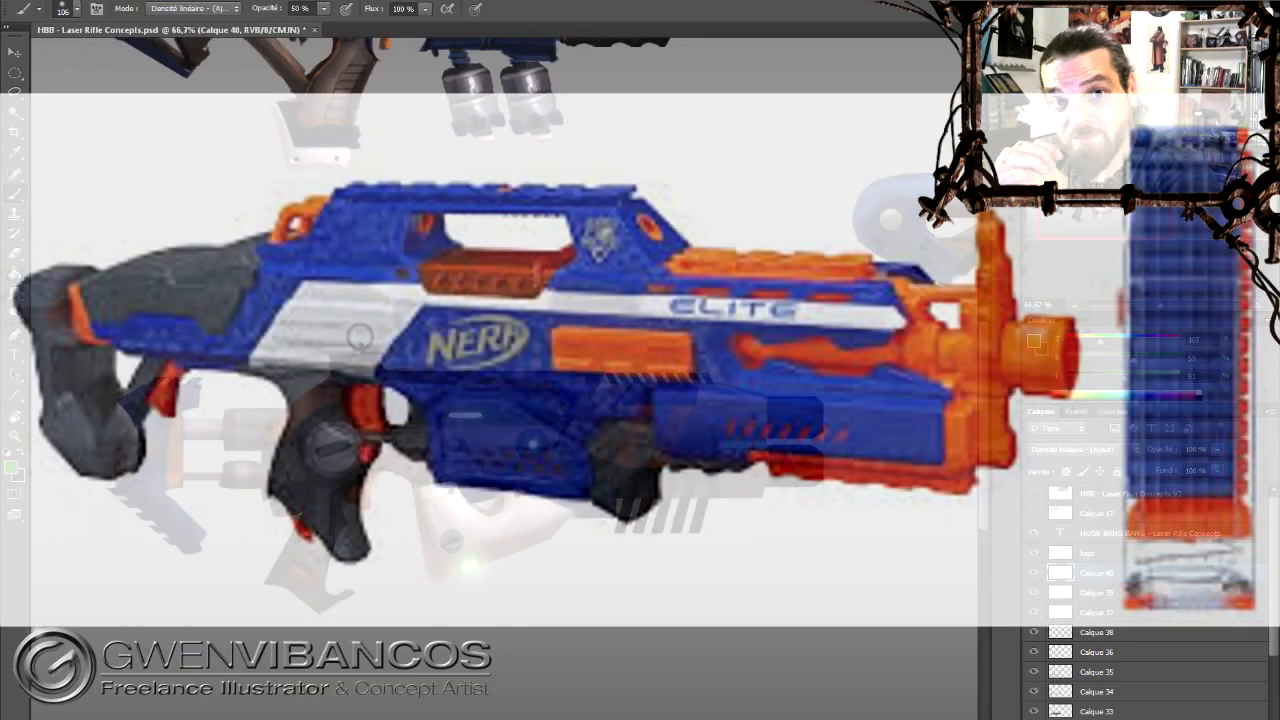
Paint green glows on the front slot, the muzzles and, with a smaller brush, the small vent beside the disc.
drag(722, 445, 764, 445)
key(e)
key(b)
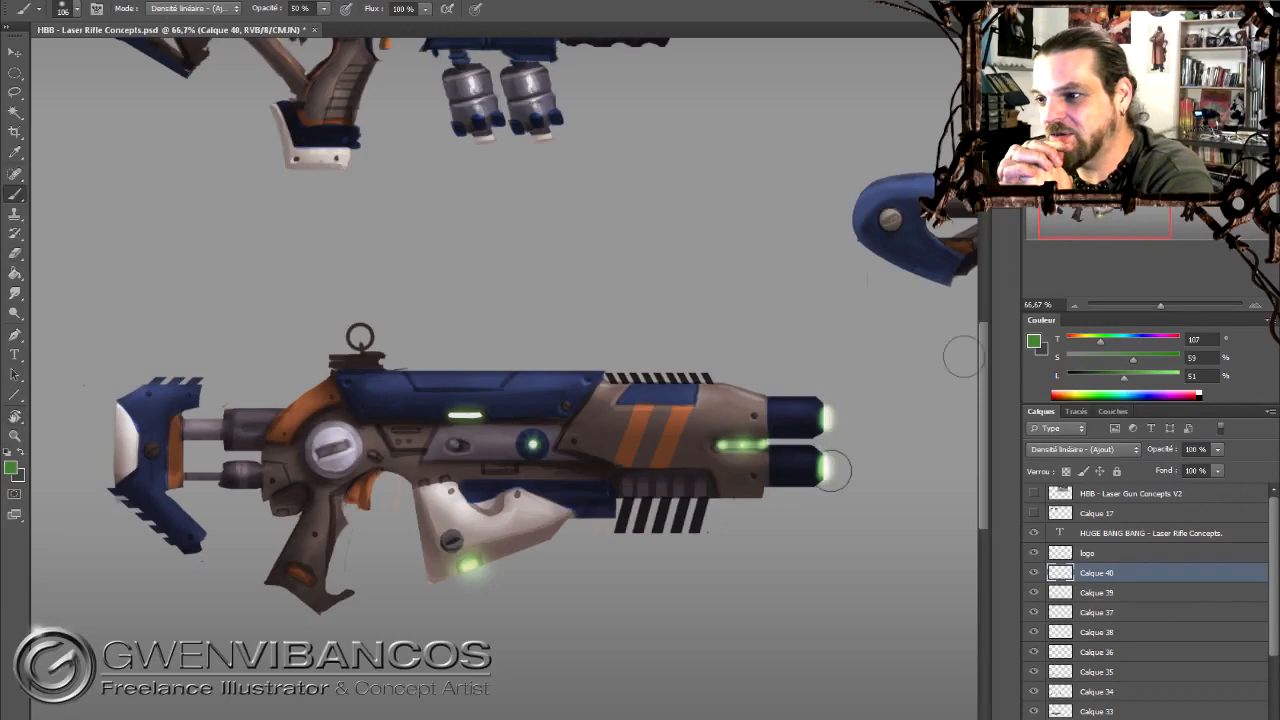
right_click(408, 435)
click(437, 473)
key(Return)
click(405, 433)
key(ctrl+minus)
key(ctrl+minus)
key(ctrl+u)
mouse_move(1047, 429)
mouse_down()
mouse_move(991, 432)
mouse_move(1048, 438)
mouse_up()
click(1236, 373)
Resize the brush and add extra green glow along the rear of the third rifle.
key(ctrl+plus)
key(ctrl+plus)
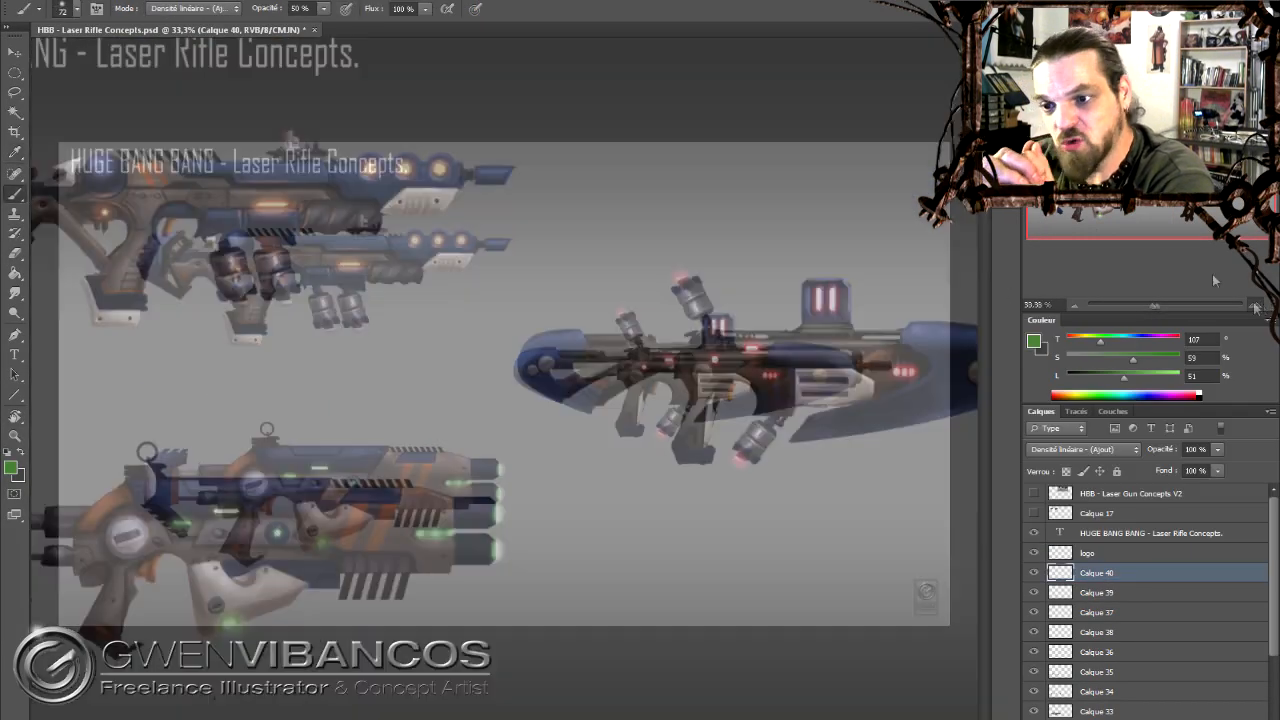
right_click(347, 433)
key(Return)
drag(130, 428, 316, 448)
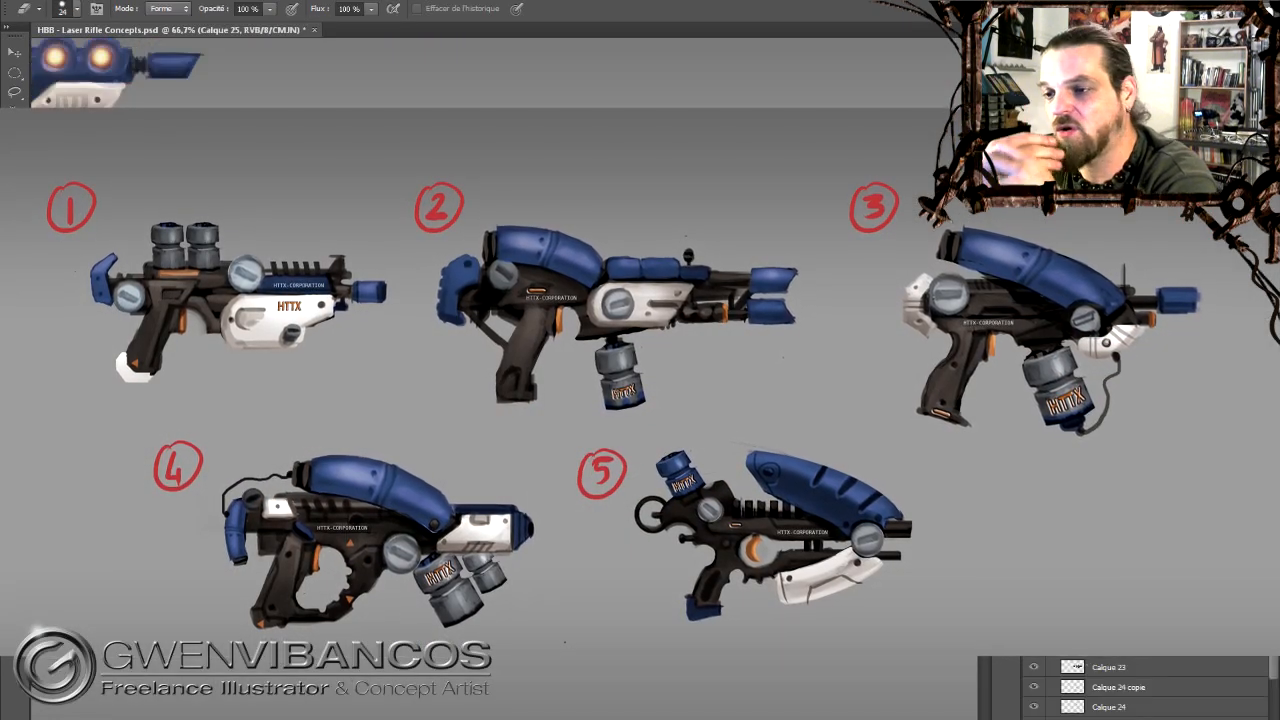
Retouch the second rifle's red glows with the Densité linéaire - (Ajout) brush at 10% opacity and the eraser.
key(b)
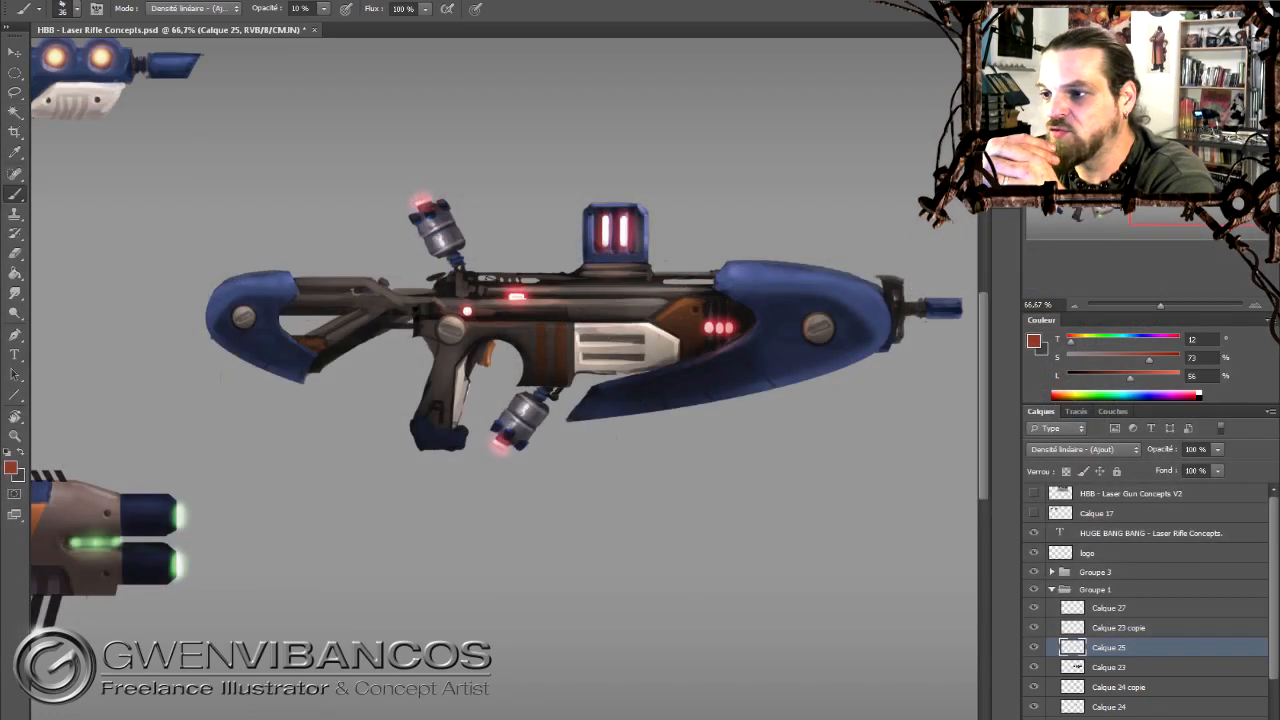
key(e)
key(b)
key(ctrl+minus)
key(ctrl+minus)
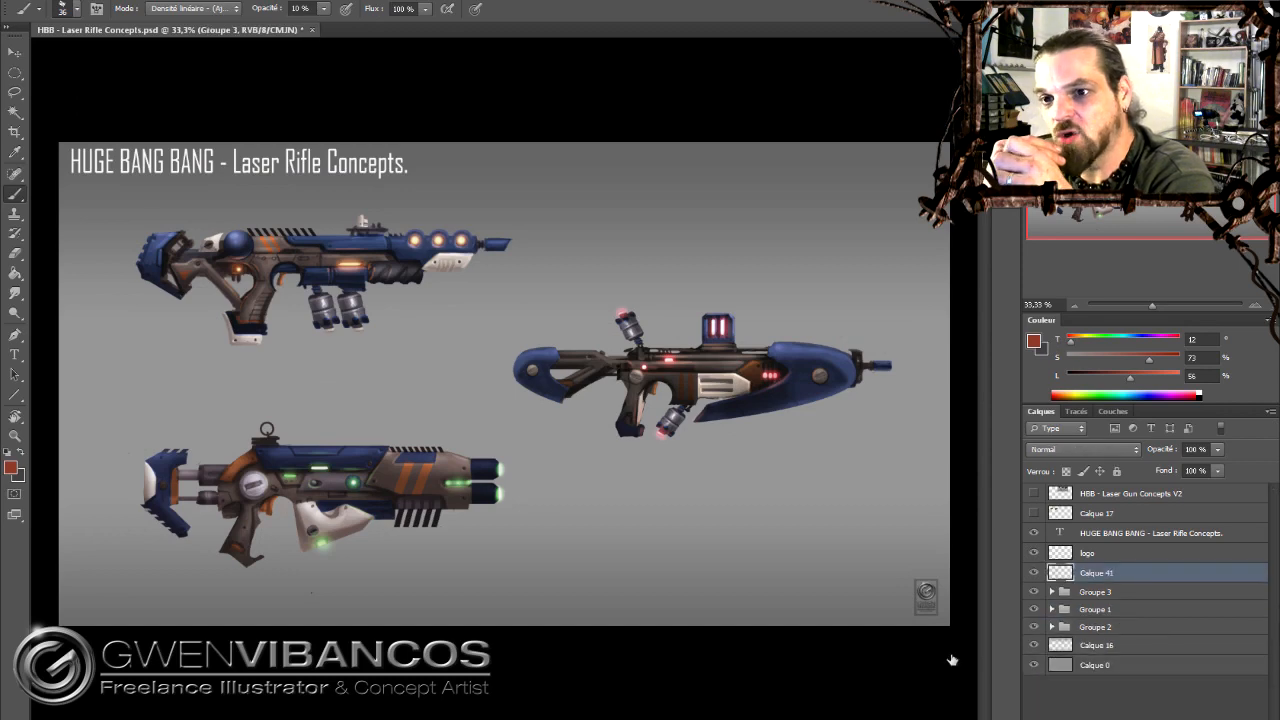
Label the three rifles with handwritten circled red numbers 1, 2 and 3, duplicating the number layer for each.
alt+click(464, 475)
key(v)
drag(110, 211, 522, 321)
drag(522, 321, 134, 430)
key(b)
key(ctrl+plus)
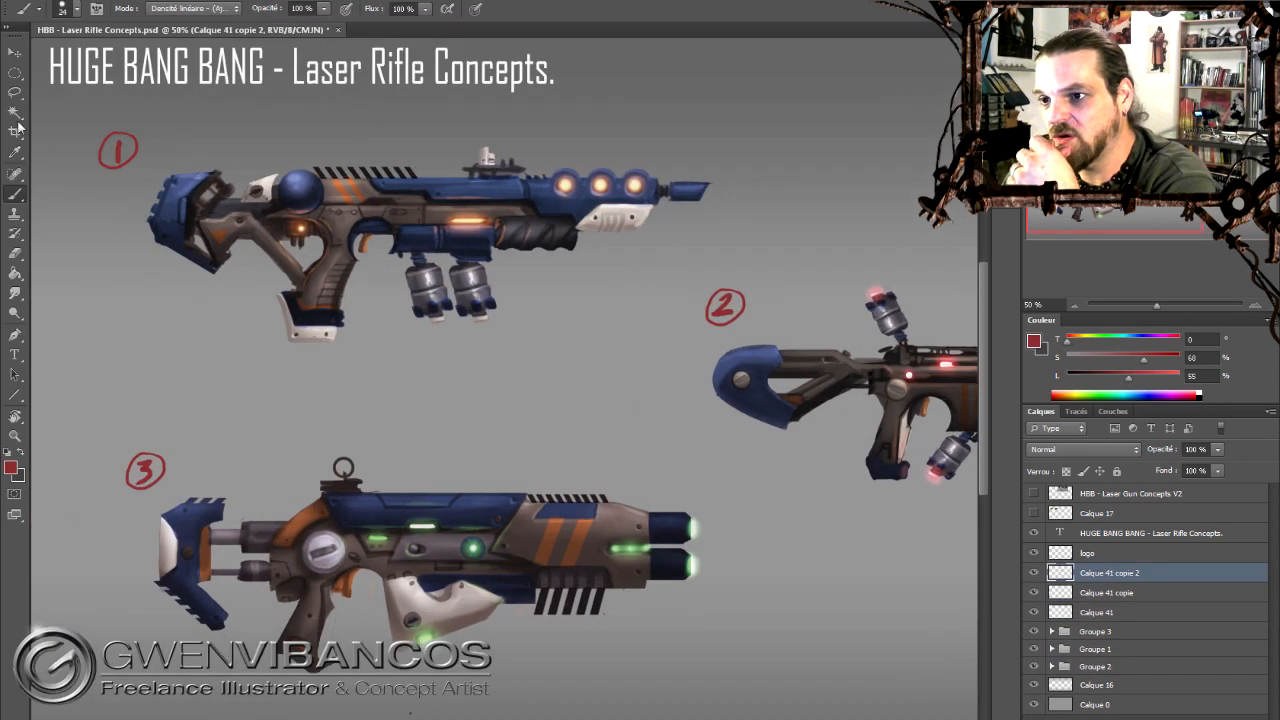
Copy a canister from the first rifle, paste it as a new layer and move that layer above the rifle groups.
key(l)
ctrl+click(418, 283)
scroll(432, 311, down, 1)
click(1052, 666)
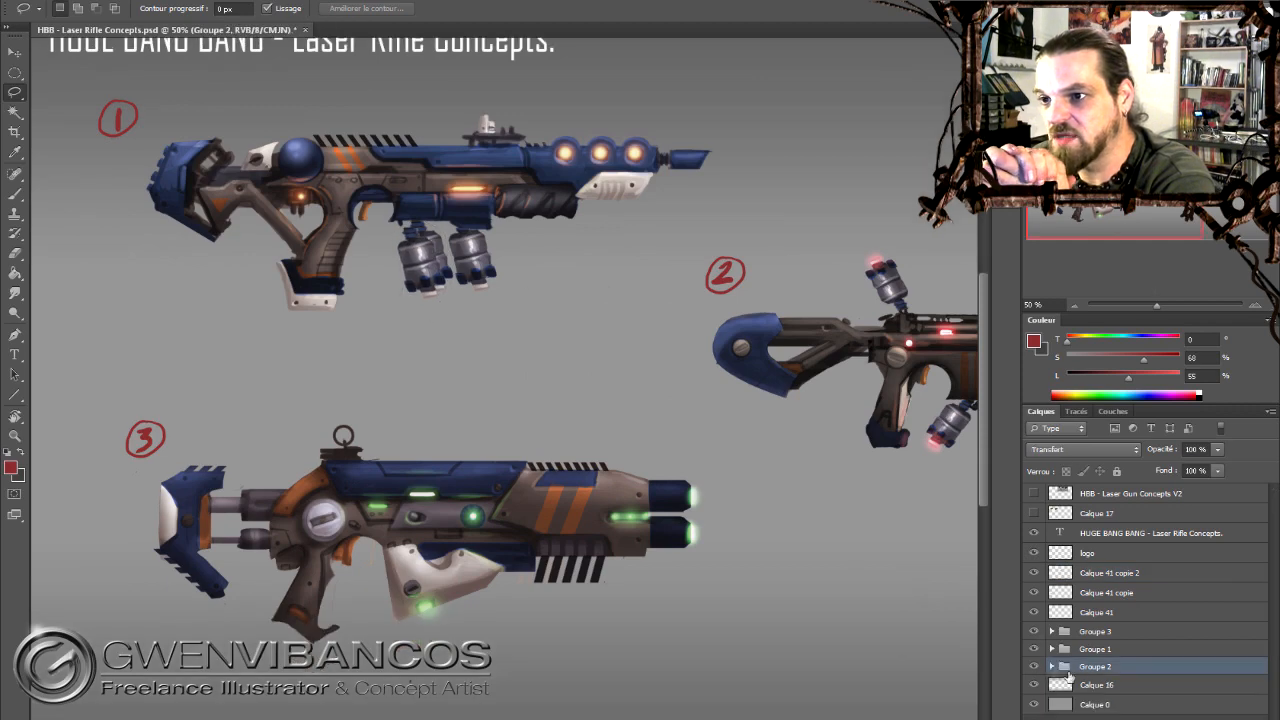
key(ctrl+v)
drag(1120, 666, 1166, 624)
Merge the three number layers into one and select the pasted canister's layer.
click(1115, 574)
shift+click(1105, 611)
key(ctrl+e)
click(1034, 594)
click(1034, 593)
click(1096, 593)
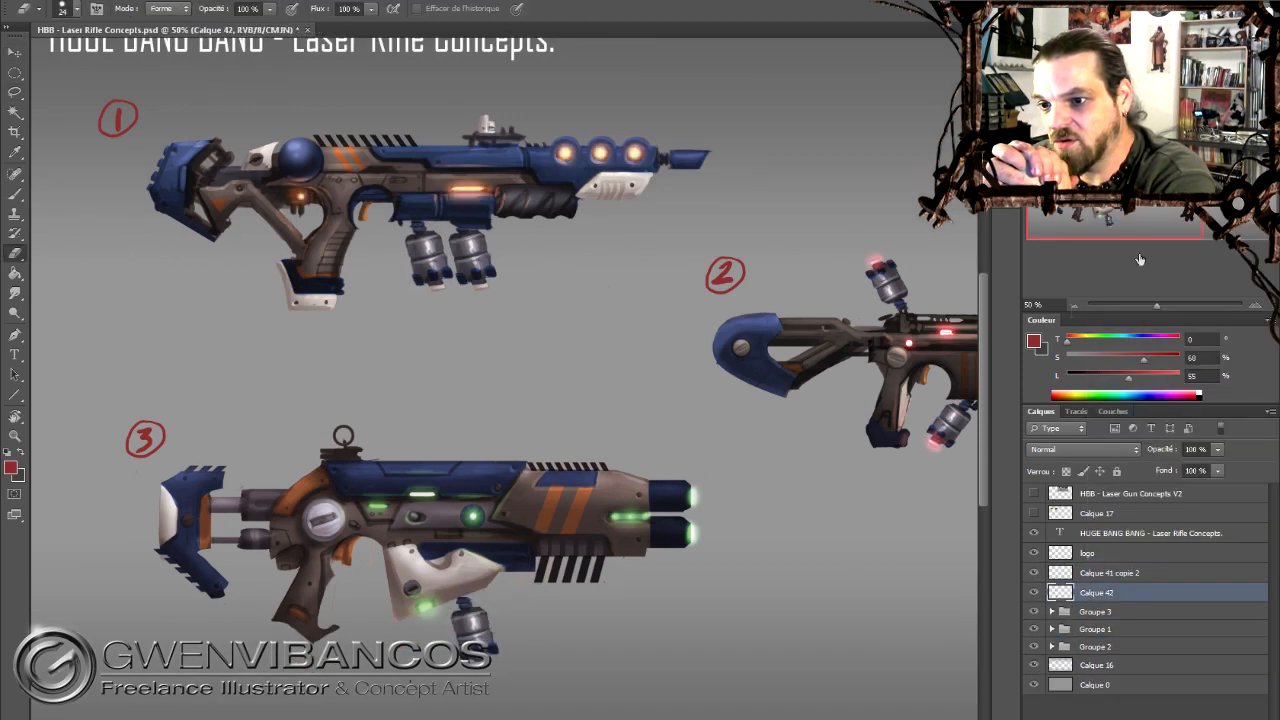
Duplicate the canister beside the third rifle and use Free Transform to scale, rotate and fit it above the rifle's rear.
key(ctrl+minus)
key(e)
ctrl+alt+drag(361, 543, 331, 440)
key(ctrl+t)
drag(285, 440, 420, 384)
drag(352, 410, 311, 414)
right_click(302, 424)
click(368, 670)
drag(366, 470, 346, 420)
drag(305, 330, 230, 408)
key(Return)
key(ctrl+plus)
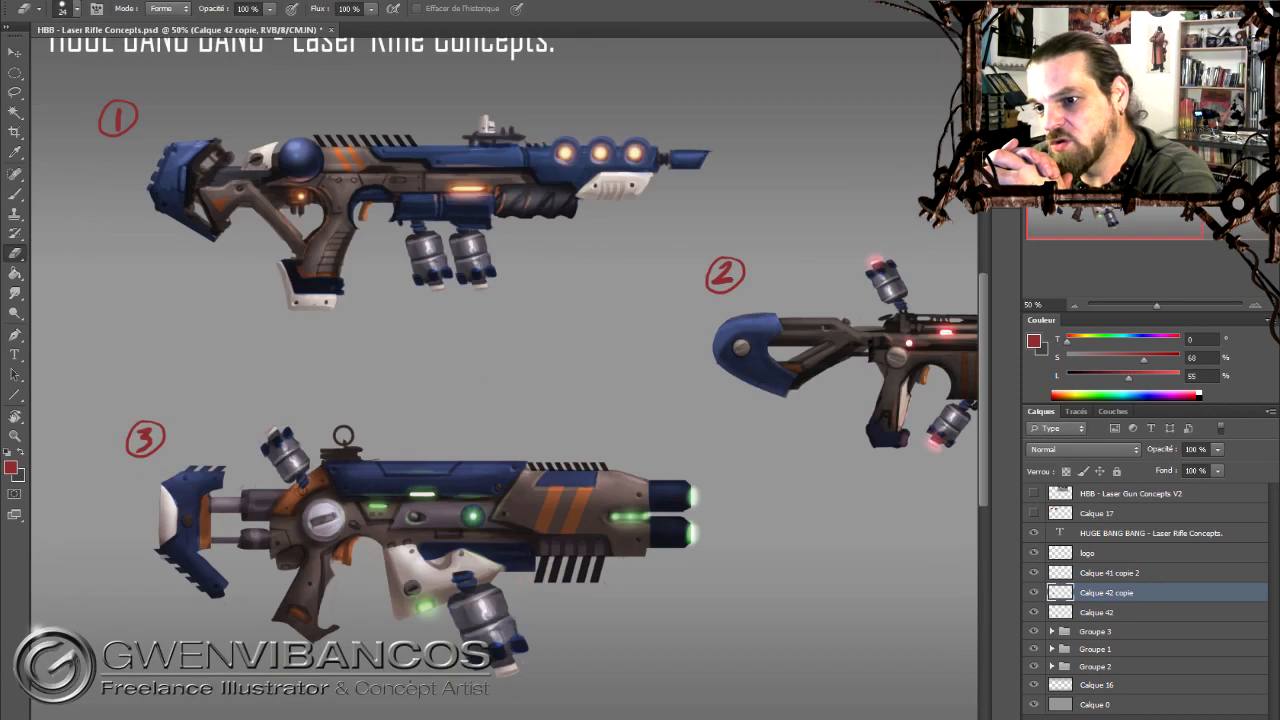
Move both canister layers into the third rifle's group and collapse the group.
click(1096, 612)
key(ctrl+minus)
shift+click(1096, 593)
drag(1096, 598, 1093, 631)
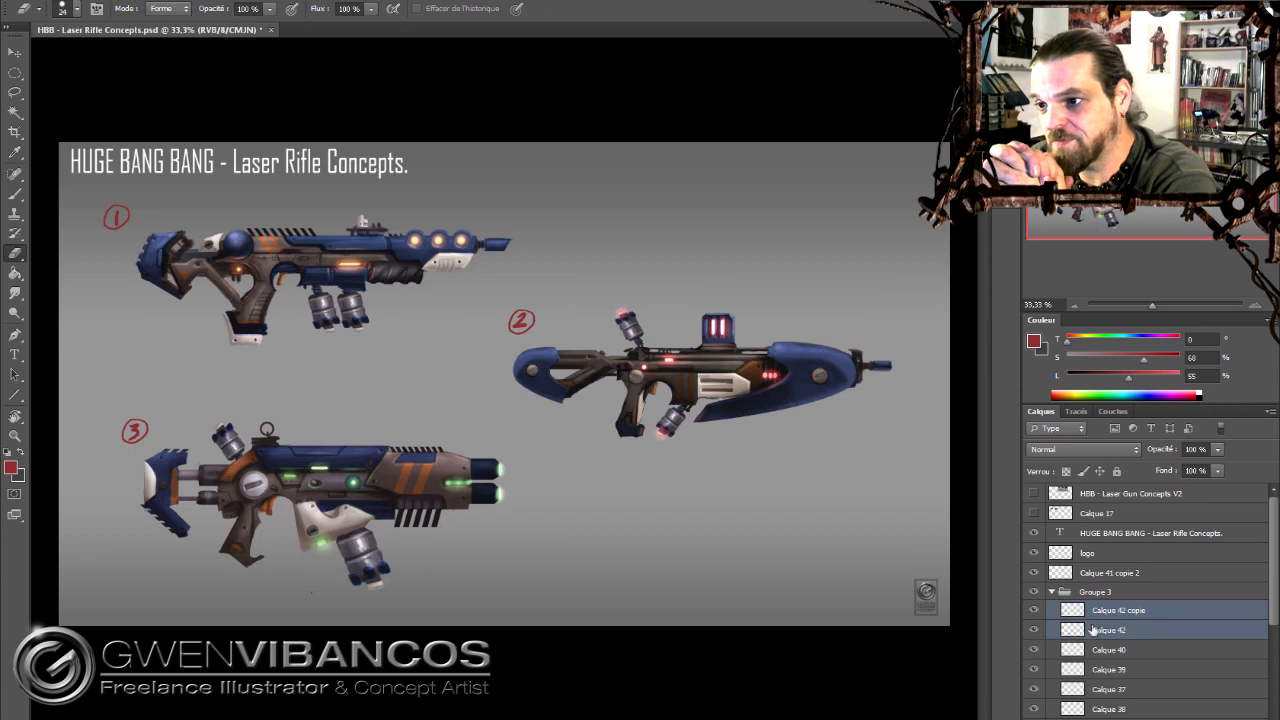
click(1051, 592)
Add a white text box reading "HTTX - CORPORATION" in Agency FB at 25 pt.
key(t)
drag(335, 373, 709, 441)
click(492, 9)
click(523, 454)
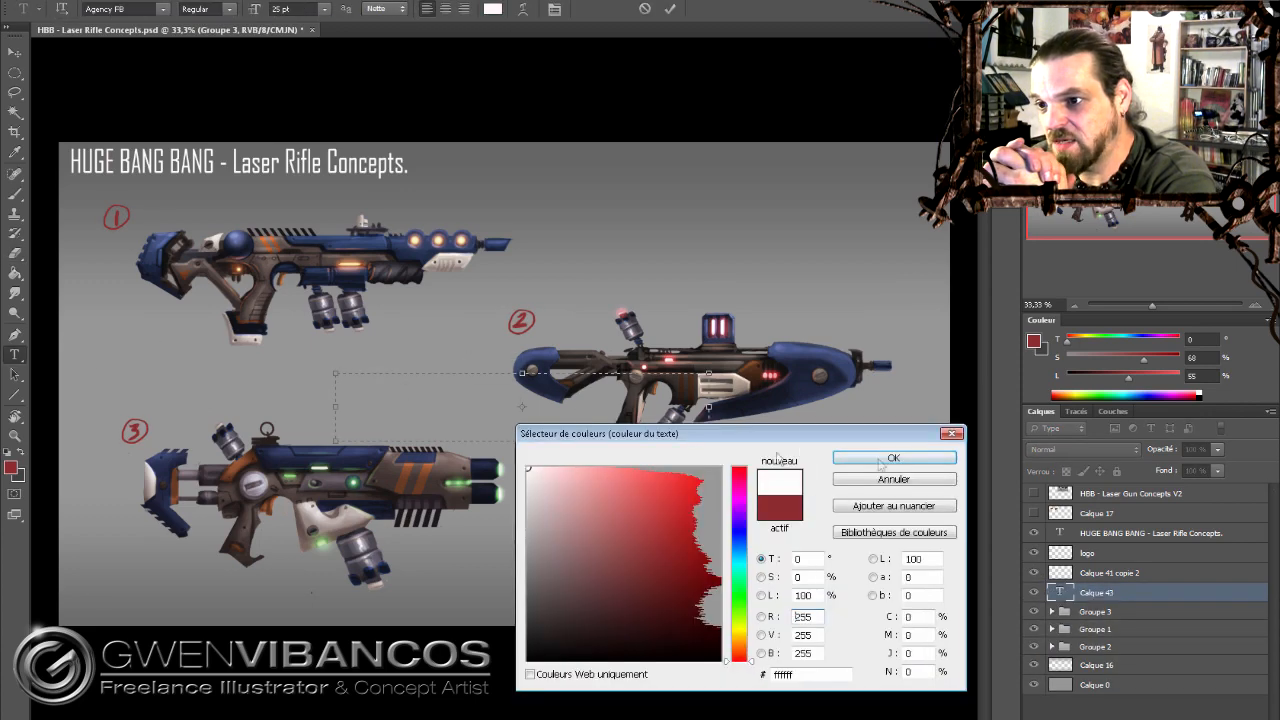
click(892, 459)
text(HTTX)
key(ctrl+Return)
Shrink the HTTX - CORPORATION text with Free Transform and place it on the third rifle's blue upper cover.
key(ctrl+t)
drag(709, 373, 468, 426)
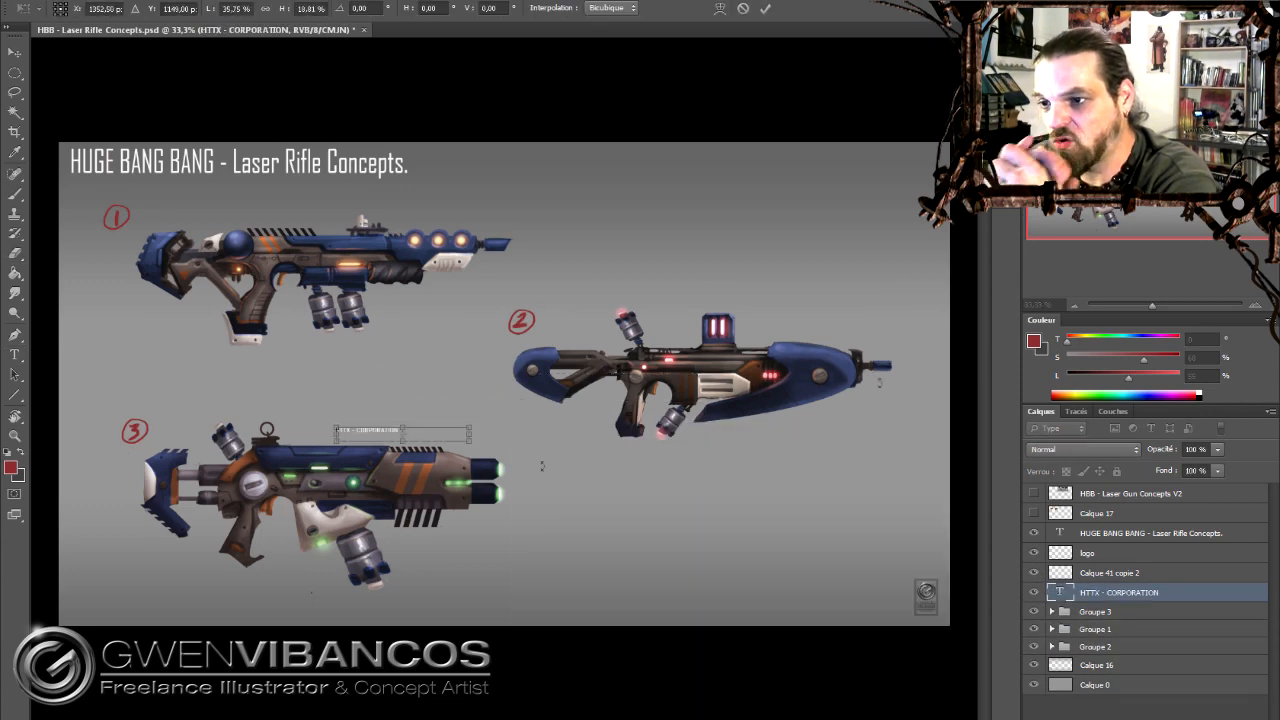
key(Return)
key(ctrl+plus)
key(ctrl+plus)
drag(628, 342, 491, 400)
key(ctrl+t)
drag(714, 420, 652, 411)
key(Return)
Apply an Ombre portée layer style to the HTTX - CORPORATION text.
double_click(1190, 592)
click(762, 338)
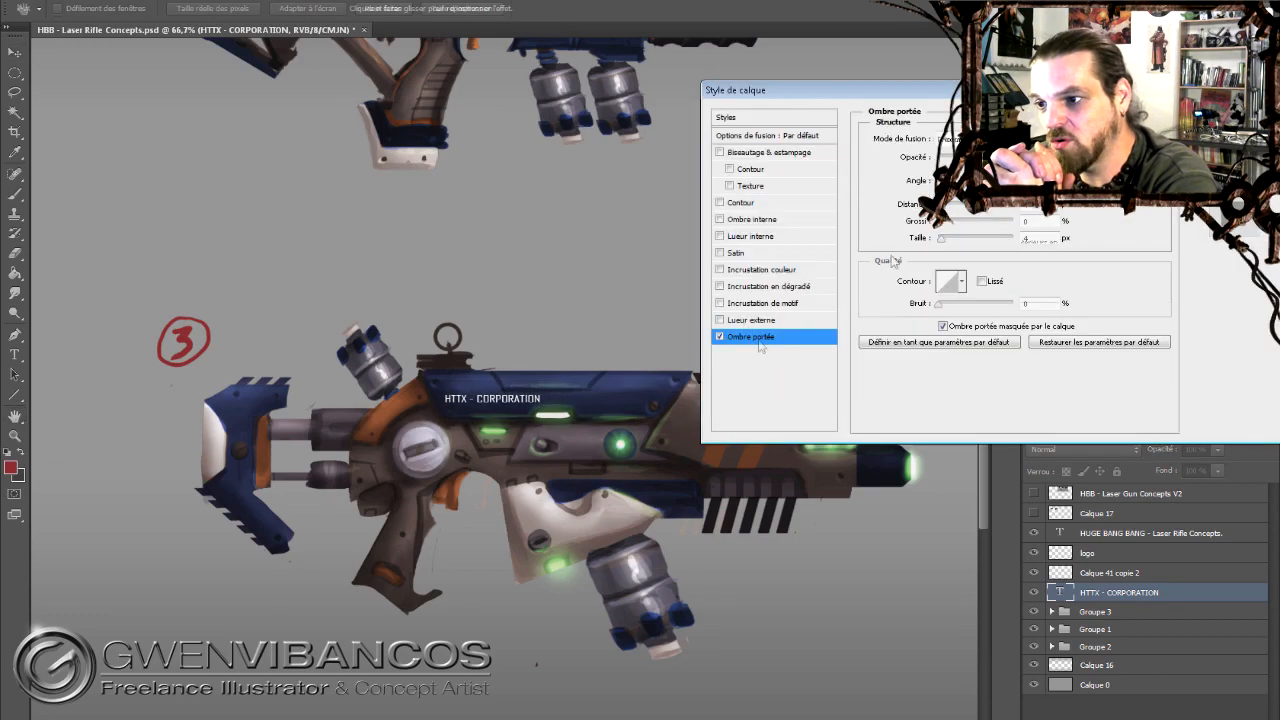
key(Return)
Duplicate the HTTX - CORPORATION text layer twice and place a copy on the second rifle's lower blue fin.
drag(700, 200, 610, 478)
key(ctrl+j)
drag(950, 384, 580, 444)
key(ctrl+j)
Warp the second rifle's HTTX - CORPORATION text with a horizontal Arc, bend -19%, horizontal distortion -2% and vertical distortion -3%.
right_click(1150, 592)
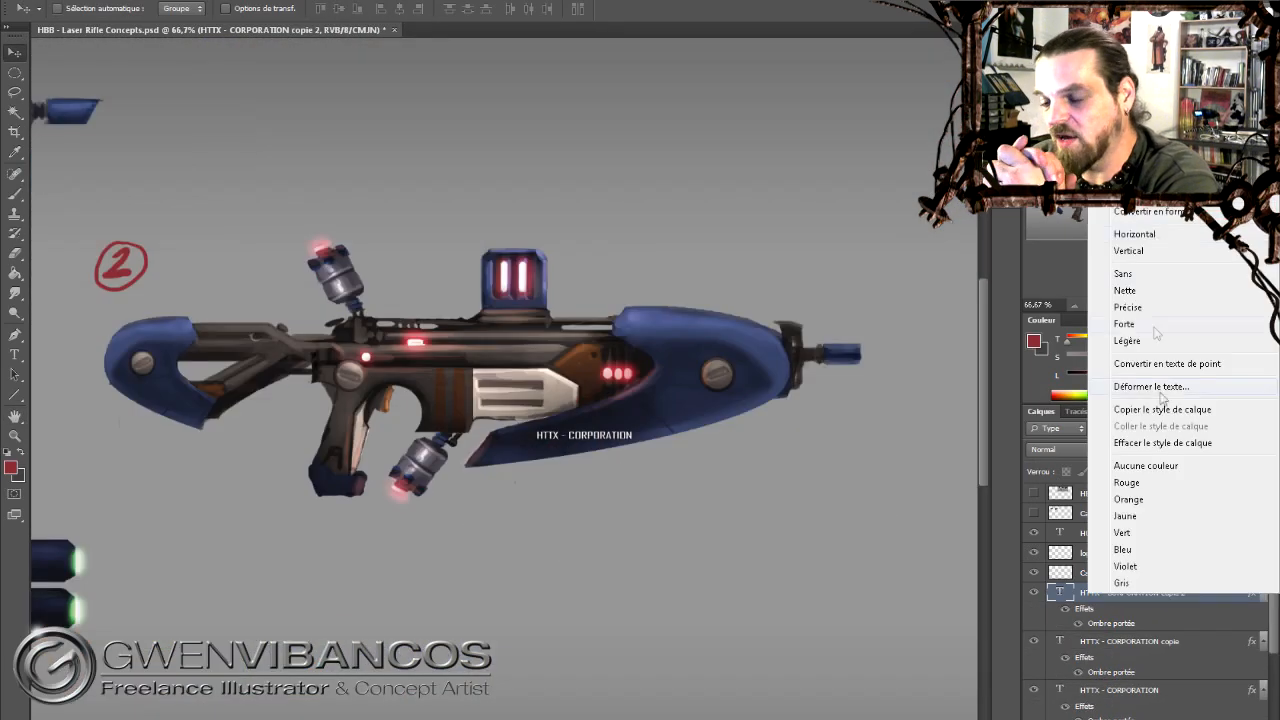
click(1150, 386)
click(840, 184)
click(849, 231)
drag(848, 253, 789, 254)
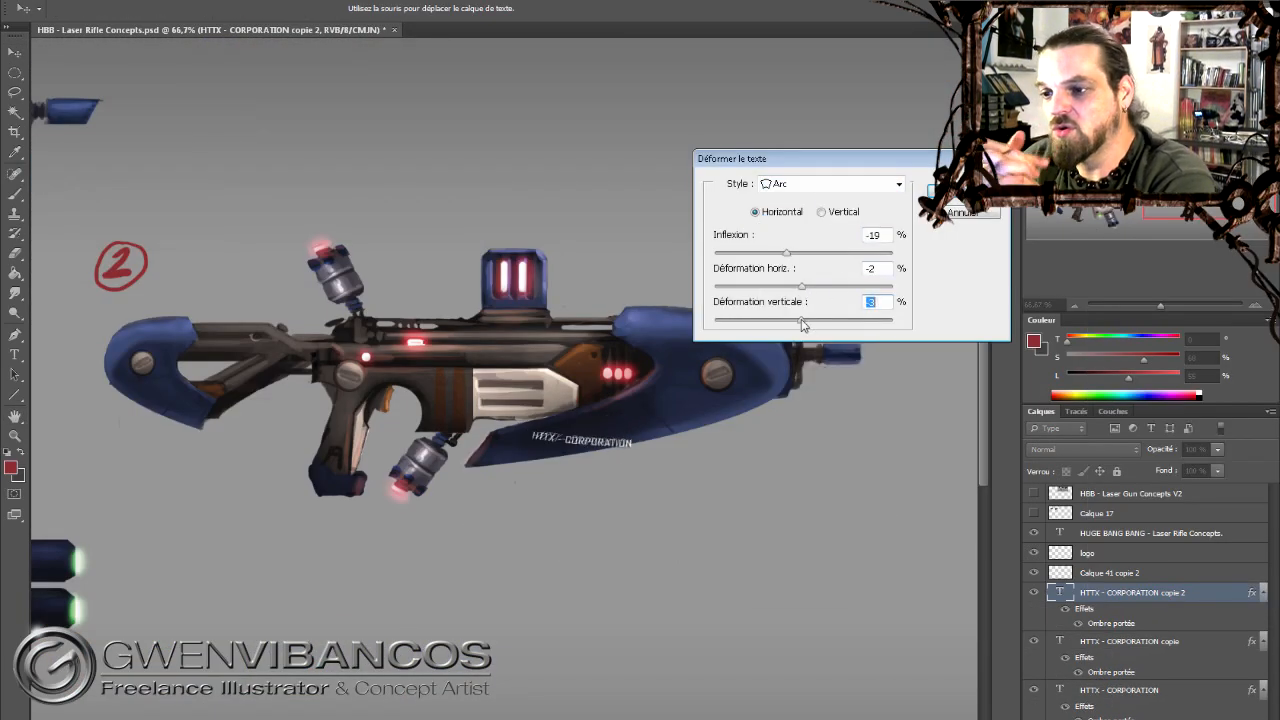
key(Return)
Fit the warped text to the second rifle's blue fin with Free Transform and set its layer opacity to 66%.
key(ctrl+t)
drag(706, 398, 790, 400)
key(Return)
drag(1170, 450, 1136, 455)
key(ctrl+minus)
key(ctrl+minus)
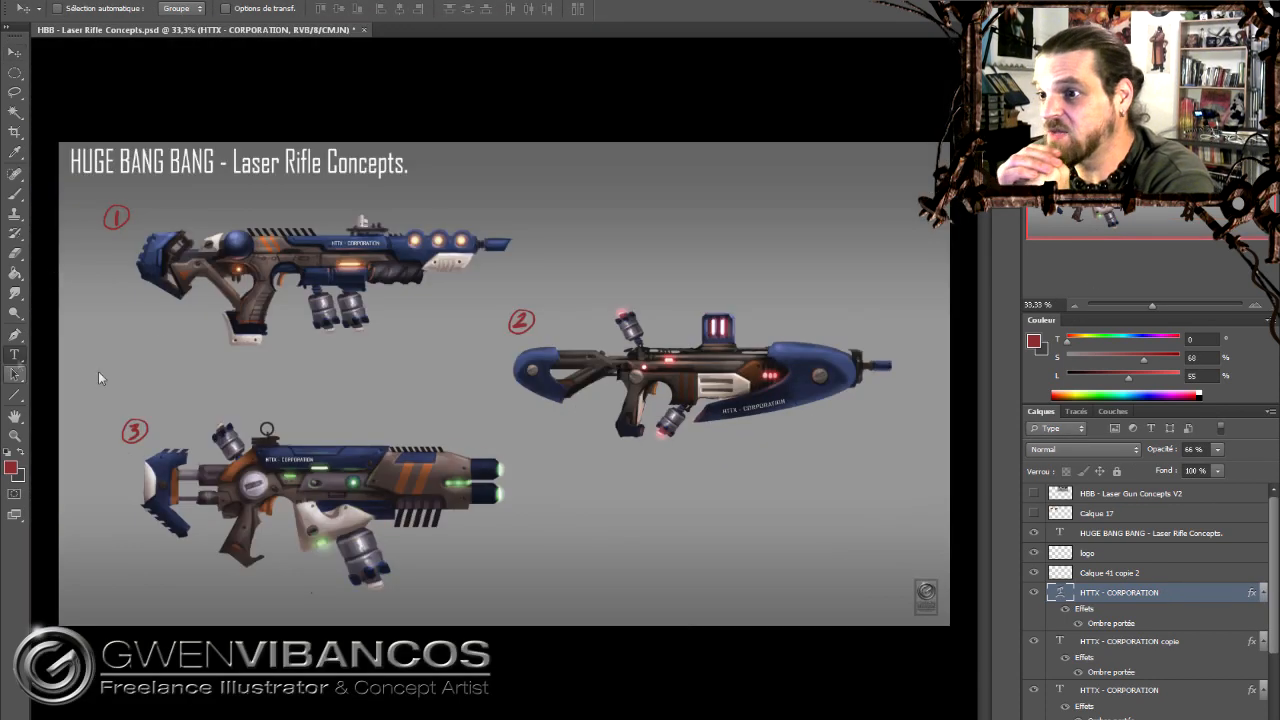
Add a text box reading "HTTX" between the first and third rifles and colour the text orange.
click(15, 356)
drag(128, 327, 433, 463)
click(492, 9)
key(Return)
click(492, 9)
click(739, 649)
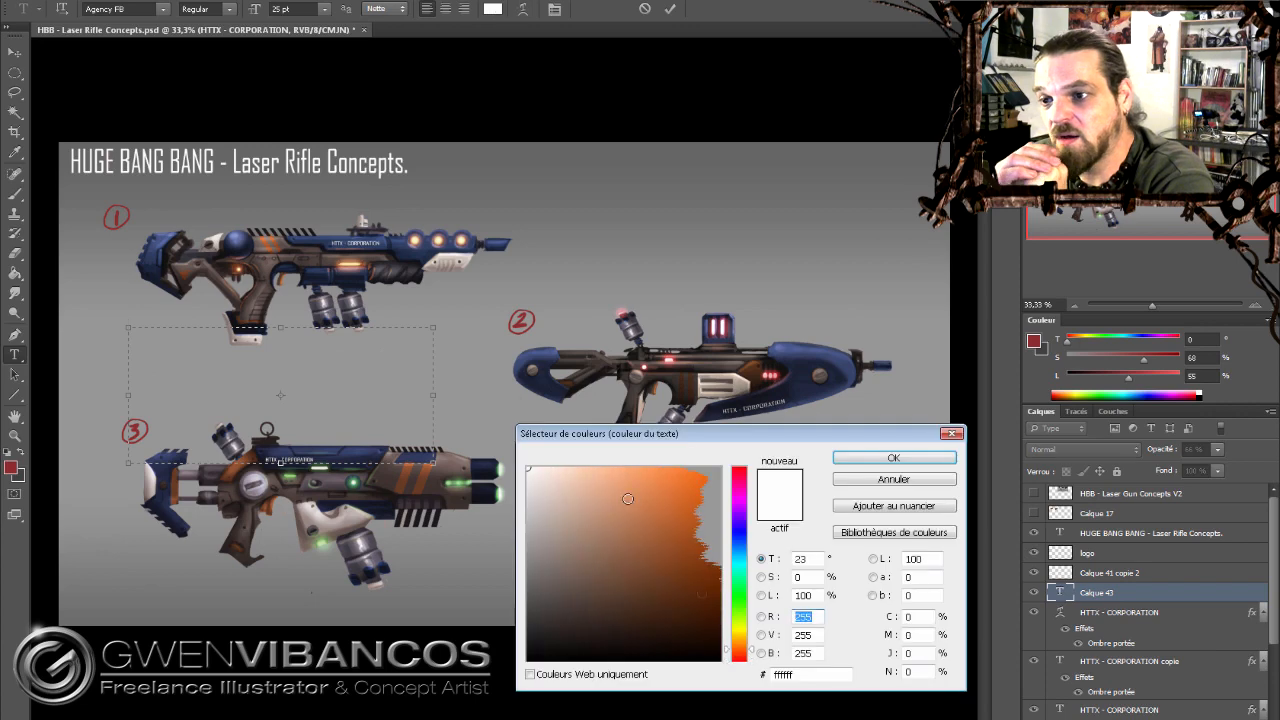
click(616, 484)
click(893, 457)
click(492, 11)
click(674, 514)
click(866, 459)
Try different fonts on the HTTX text and choose a bold sans-serif one.
click(129, 9)
scroll(129, 9, down, 5)
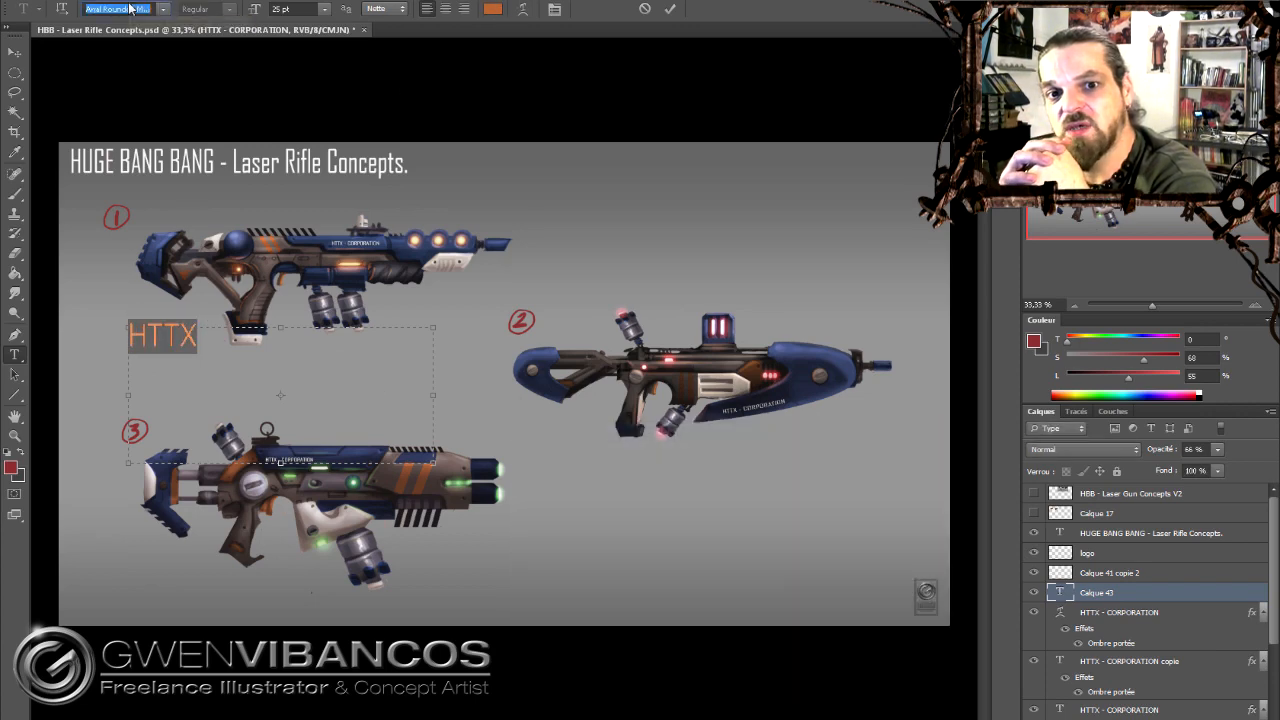
key(ctrl+plus)
scroll(129, 9, down, 3)
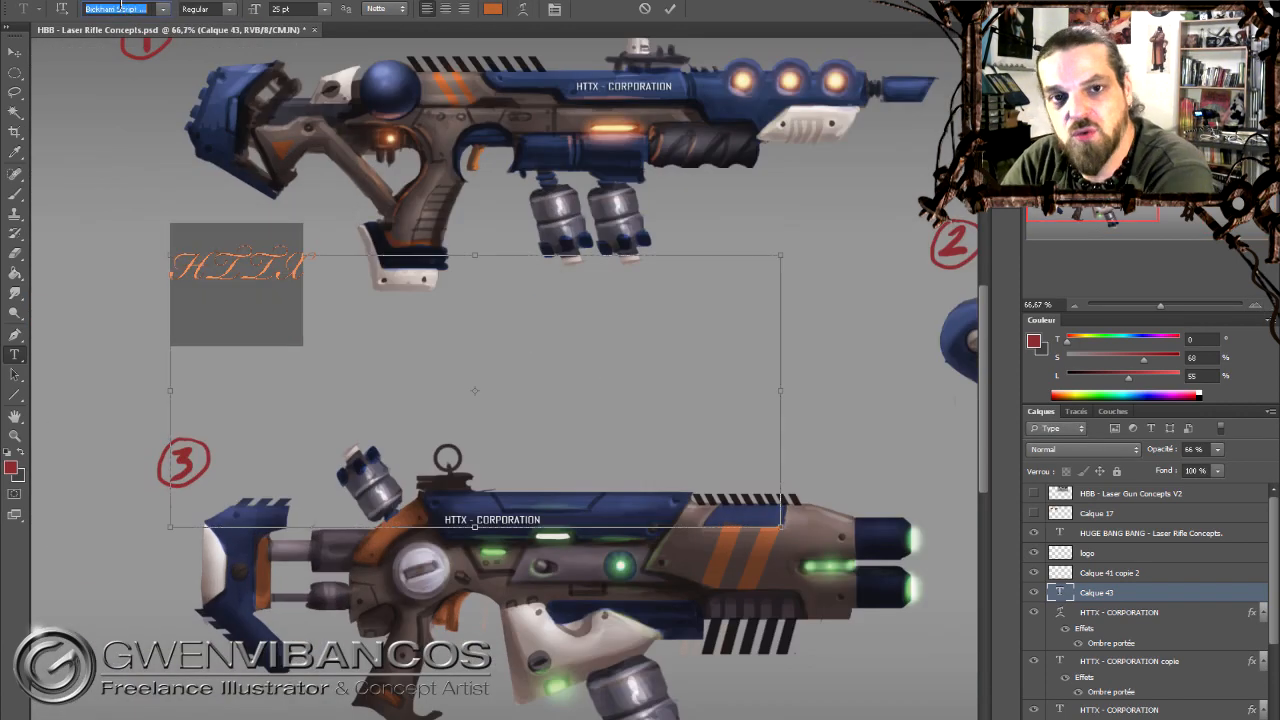
scroll(122, 8, down, 3)
scroll(121, 7, down, 1)
Apply a Biseautage & estampage layer style to the HTTX text with highlight opacity 86% and shadow opacity 55%.
double_click(1150, 592)
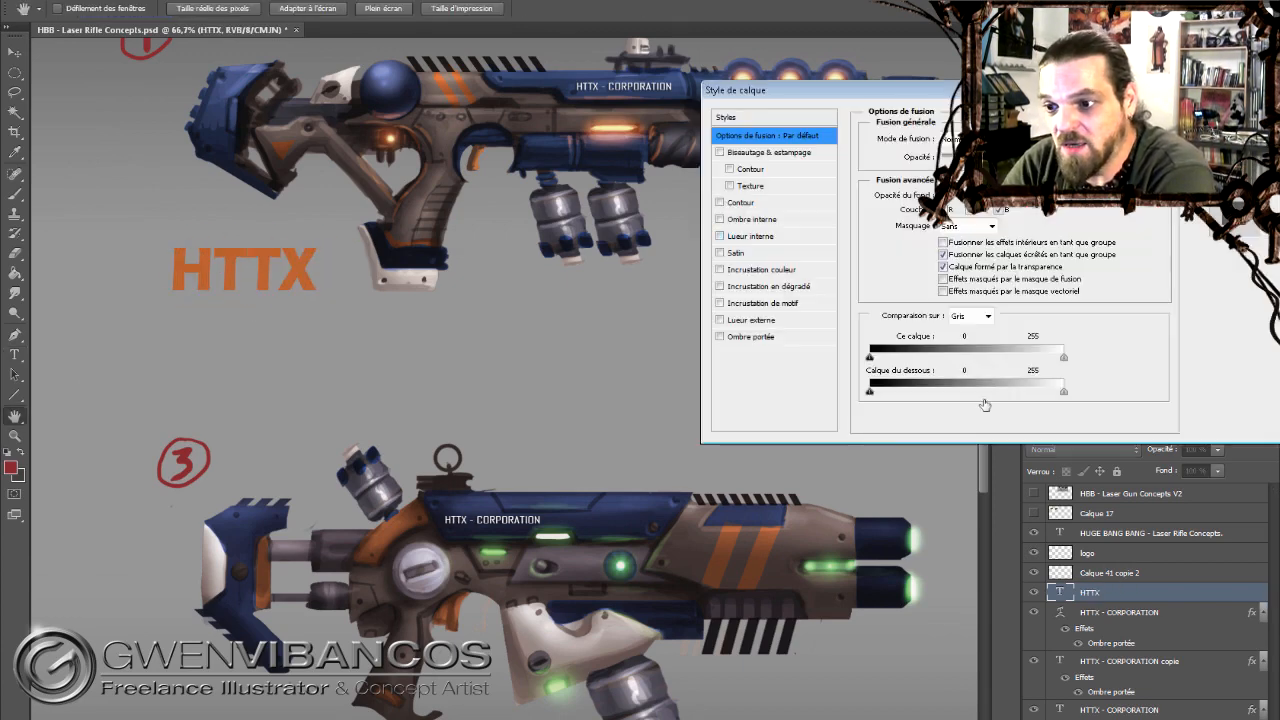
click(770, 152)
drag(961, 225, 985, 225)
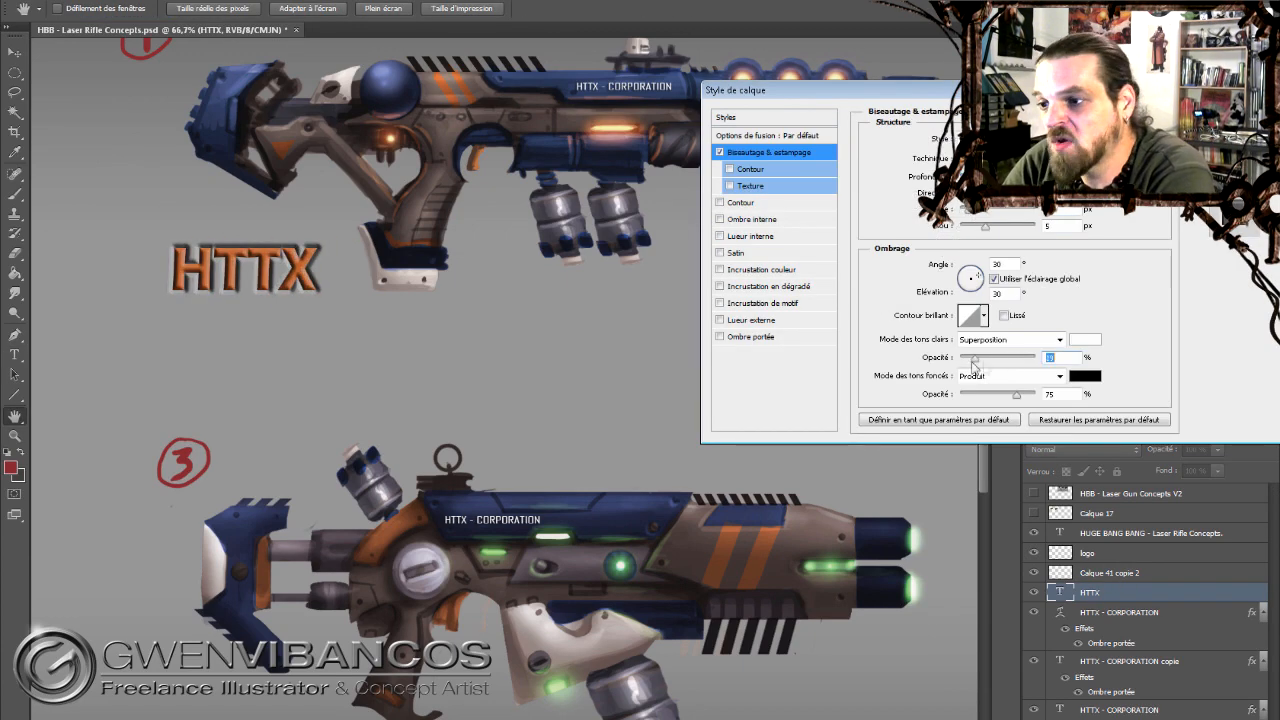
key(Return)
Move the HTTX text onto the third rifle's front body, set its opacity to 82% and shrink it with Free Transform.
drag(640, 450, 596, 328)
key(v)
drag(262, 170, 757, 466)
drag(1170, 450, 1153, 455)
key(ctrl+t)
drag(624, 408, 650, 421)
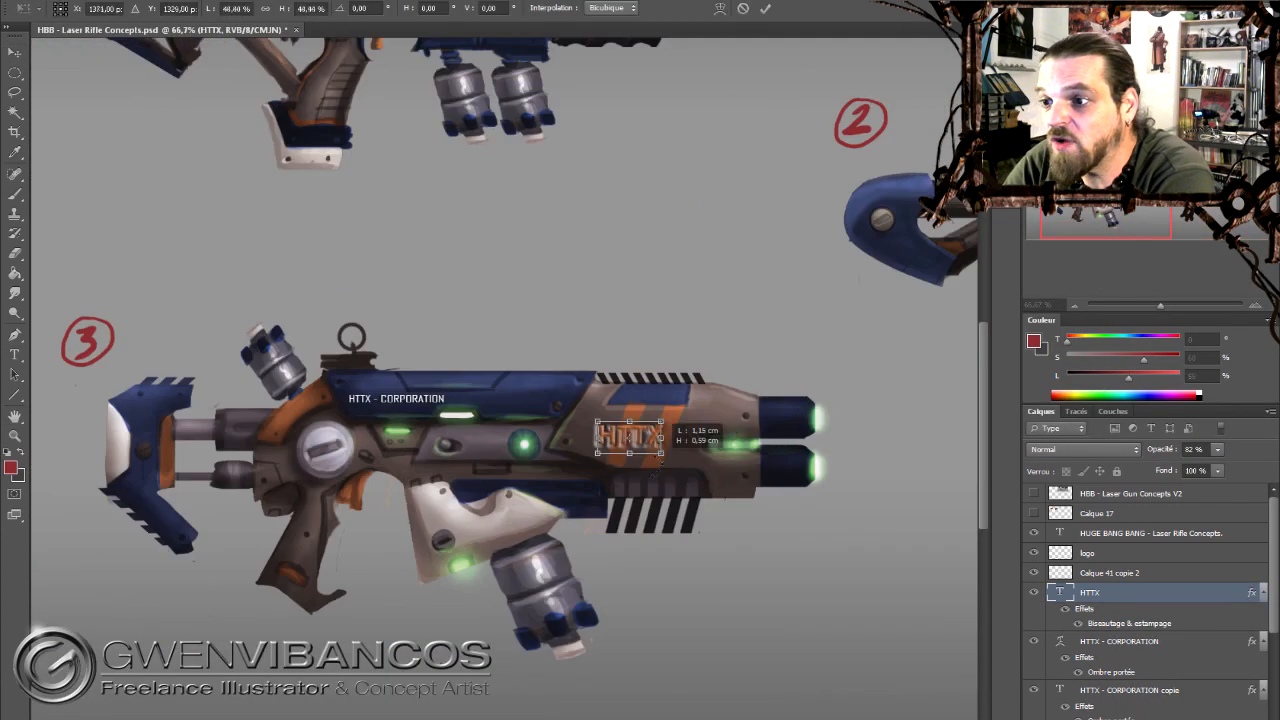
Refine the HTTX text's Biseautage & estampage style and adjust the text's placement on the third rifle.
double_click(1129, 623)
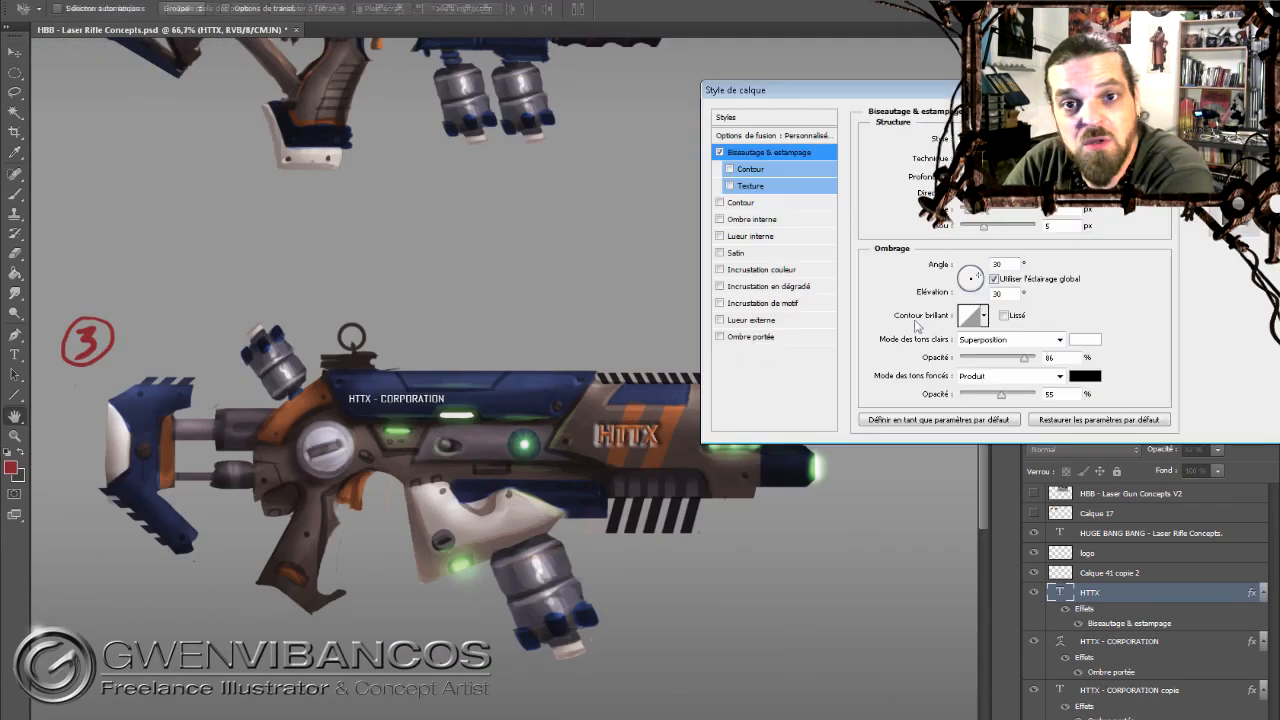
key(Return)
drag(648, 441, 658, 455)
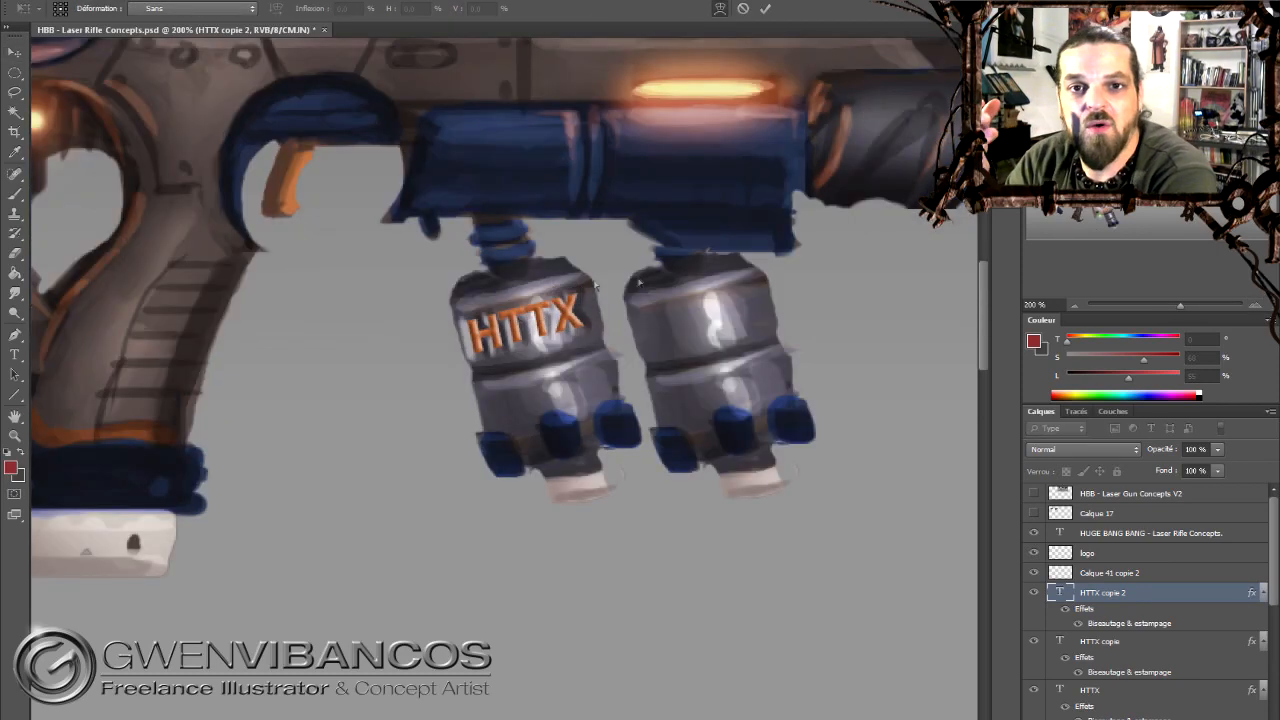
Rasterize the HTTX copy on the first rifle's rear canister and warp it to follow the canister's curve.
key(Return)
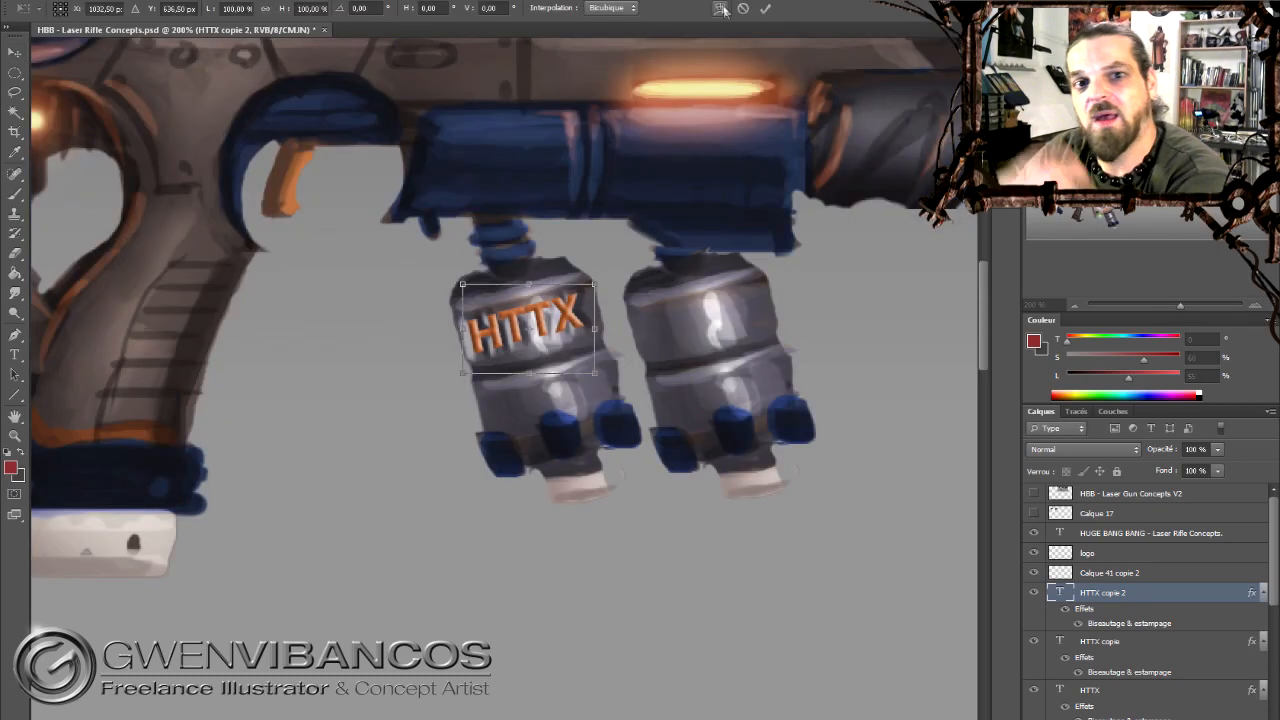
right_click(1110, 592)
click(1140, 207)
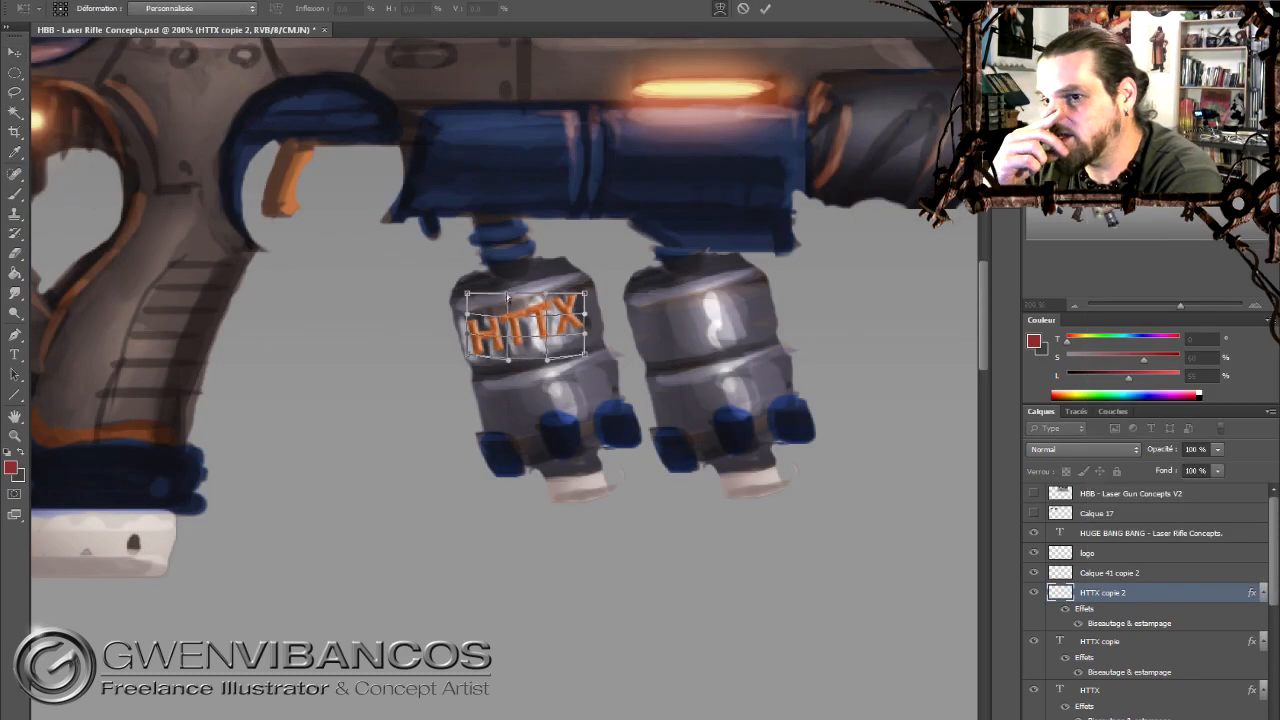
drag(471, 362, 476, 356)
key(Return)
Reduce the canister lettering's bevel, setting its softening to 1 px, and place a copy on the first rifle's front canister.
double_click(1129, 623)
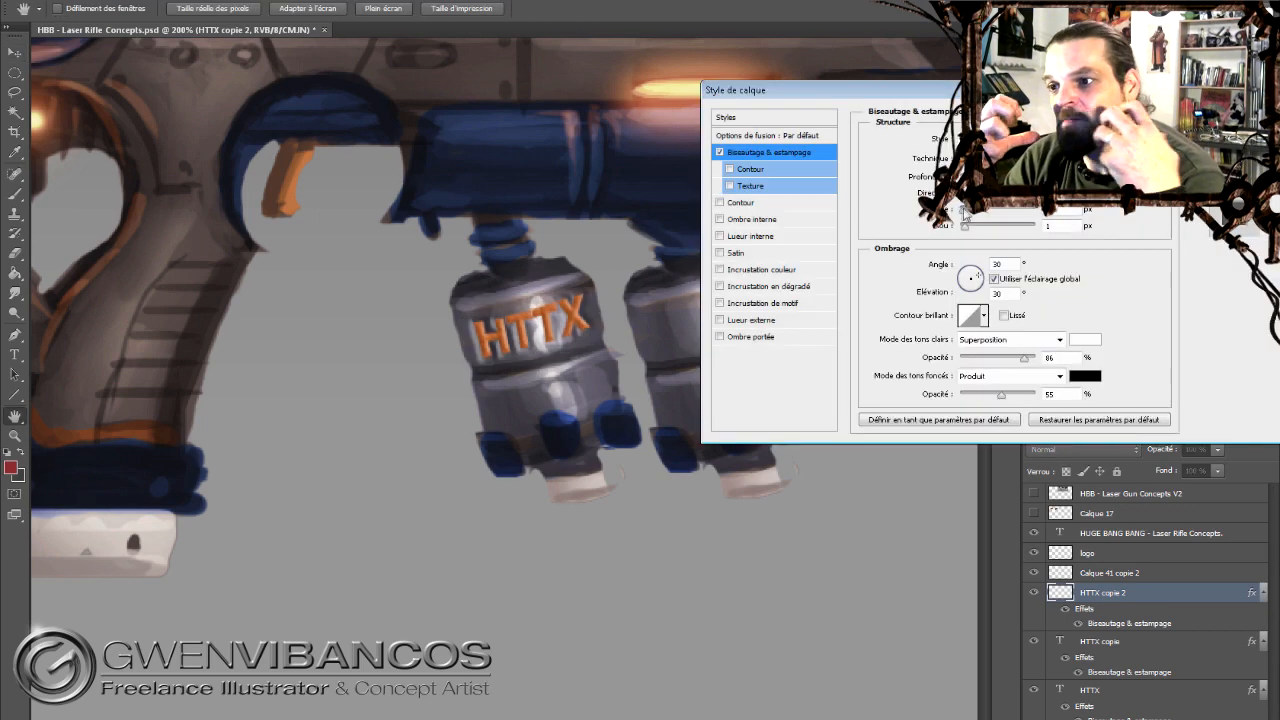
drag(598, 356, 617, 357)
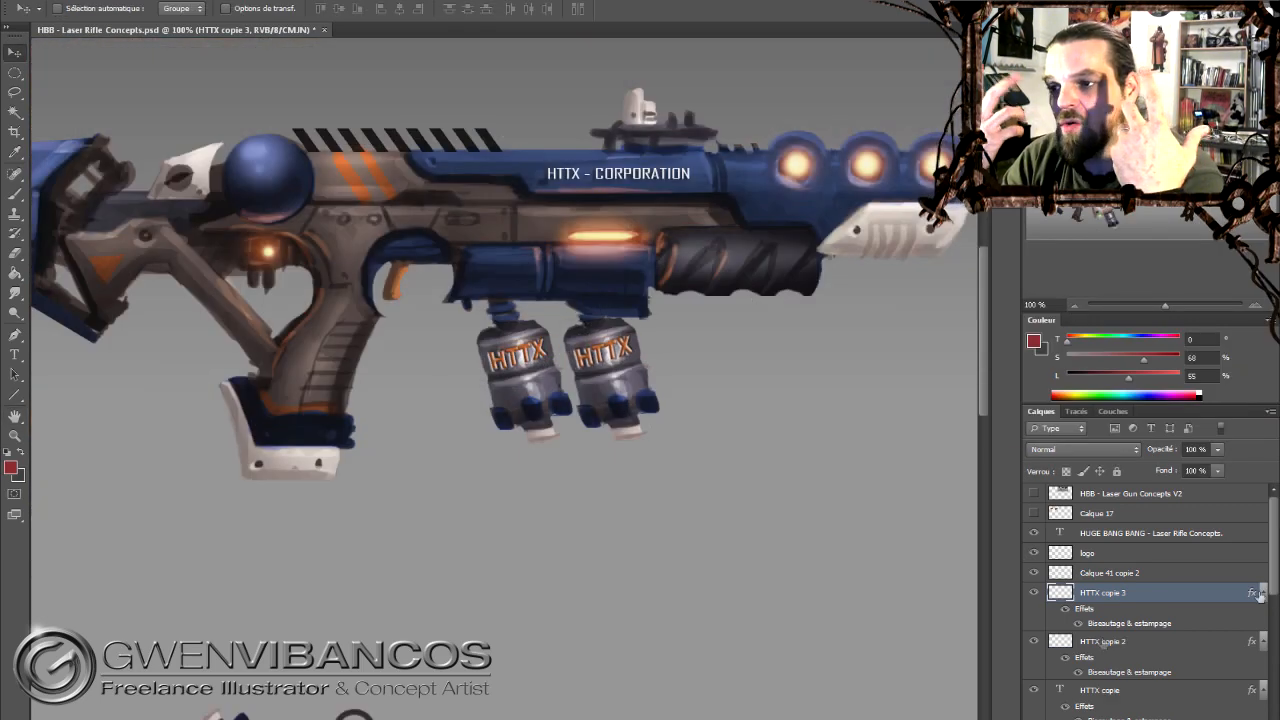
Duplicate the first rifle's HTTX - CORPORATION text below the original and rewrite the copy as "ref-XB2 206 753A".
scroll(1103, 643, down, 3)
click(1129, 686)
click(1151, 452)
drag(614, 178, 637, 310)
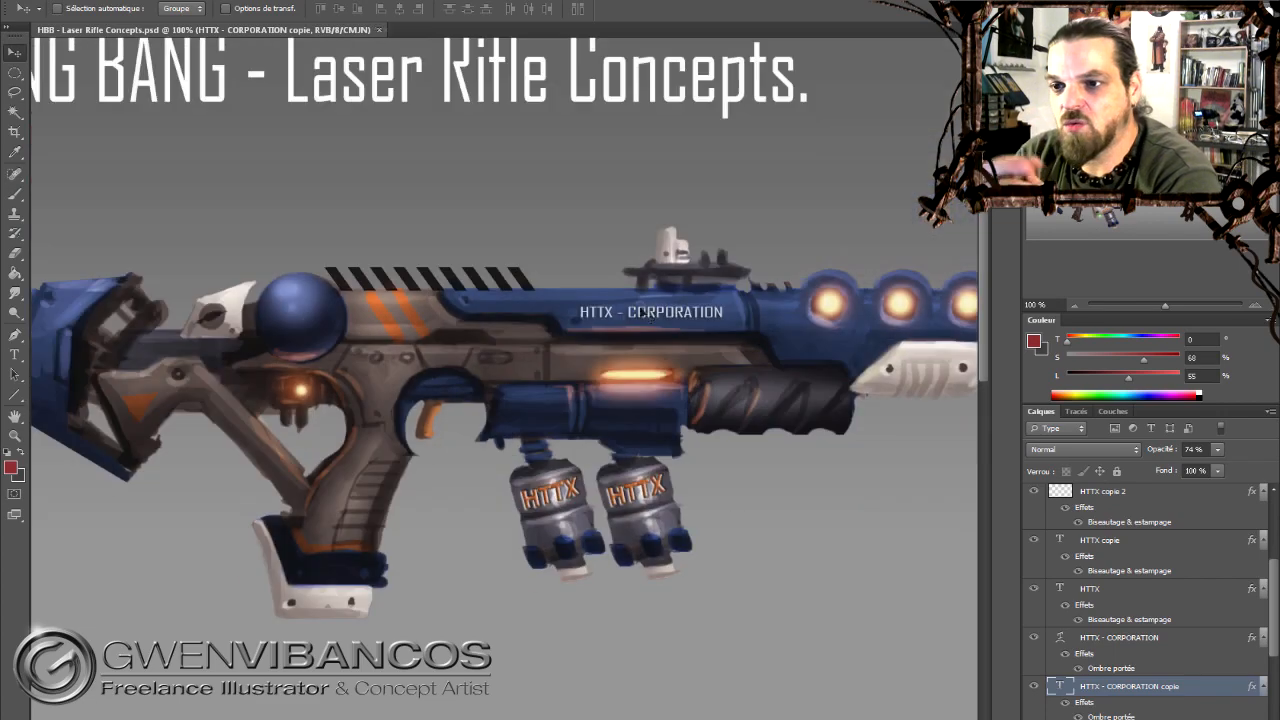
double_click(641, 354)
key(ctrl+plus)
key(ctrl+plus)
text(ref-)
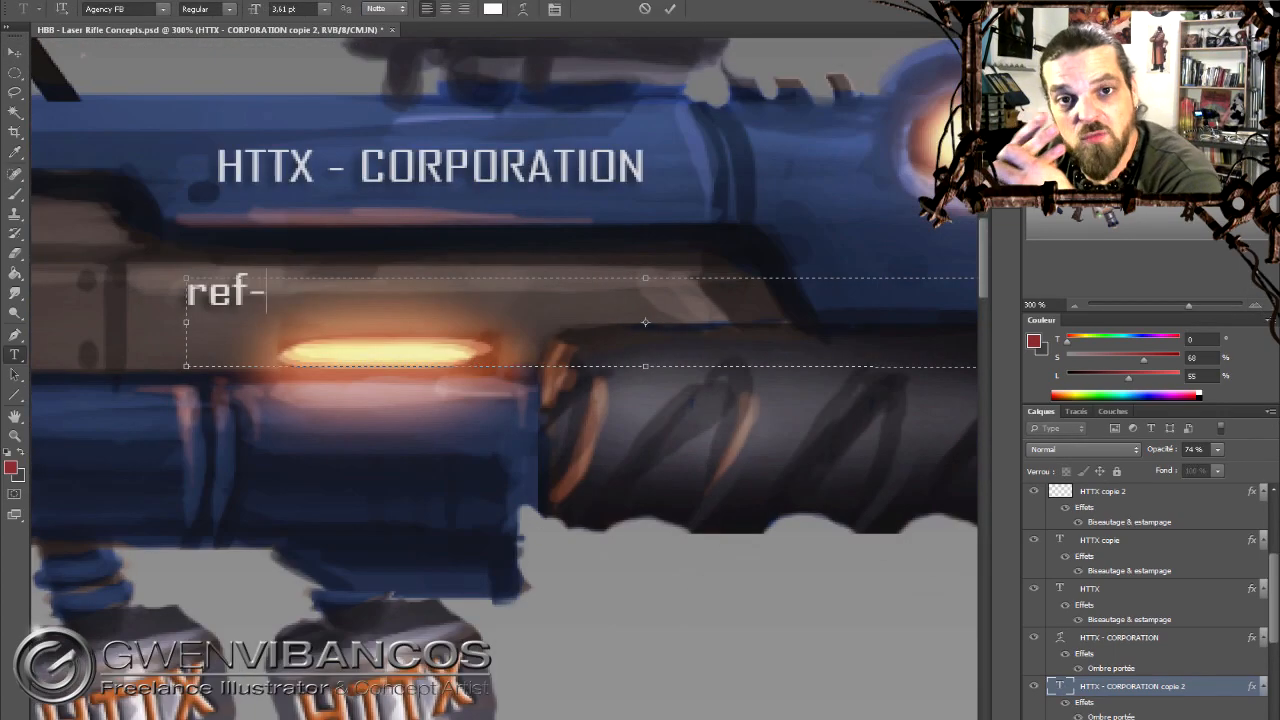
key(ctrl+Return)
Change the first rifle's reference text colour to black.
key(v)
key(ctrl+minus)
key(ctrl+minus)
key(ctrl+minus)
key(t)
click(492, 9)
click(522, 652)
click(894, 457)
key(v)
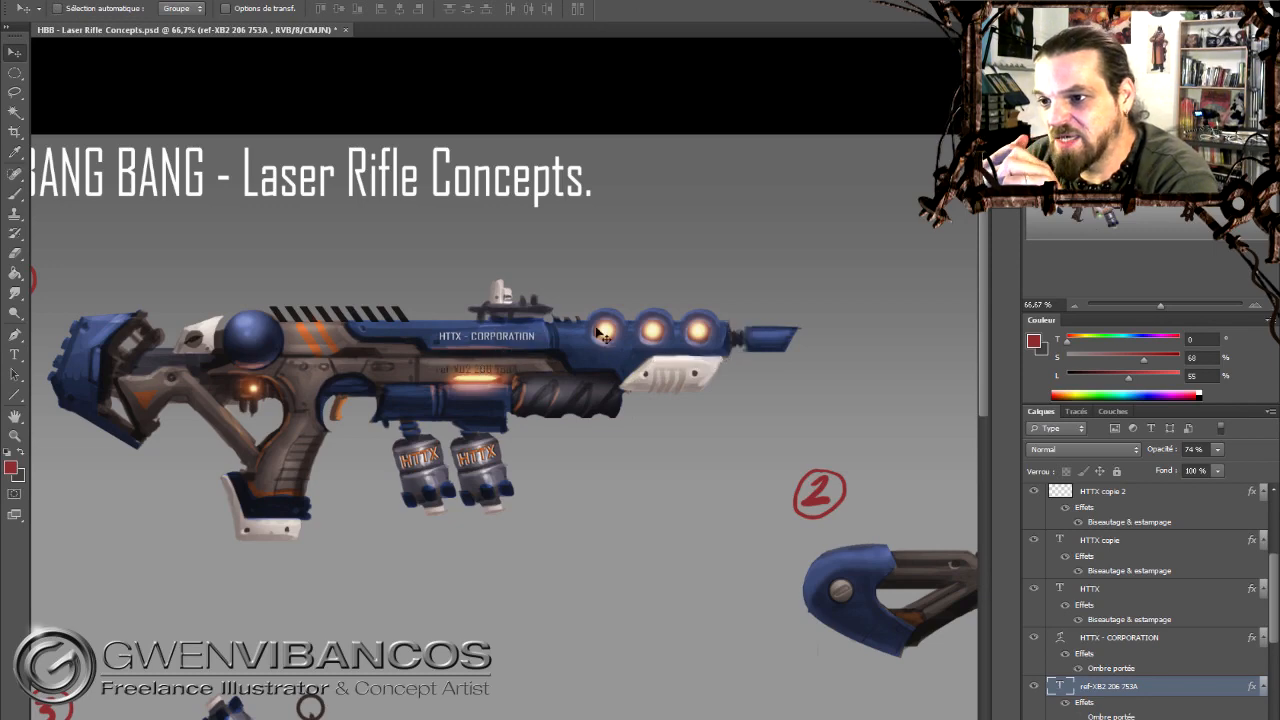
Shrink the black reference text with Free Transform and position it above the first rifle's orange light.
key(ctrl+t)
drag(520, 369, 489, 371)
key(Return)
Copy the reference text onto the third rifle's front body and rewrite it as "ref-AS200 999 54K".
drag(489, 374, 527, 80)
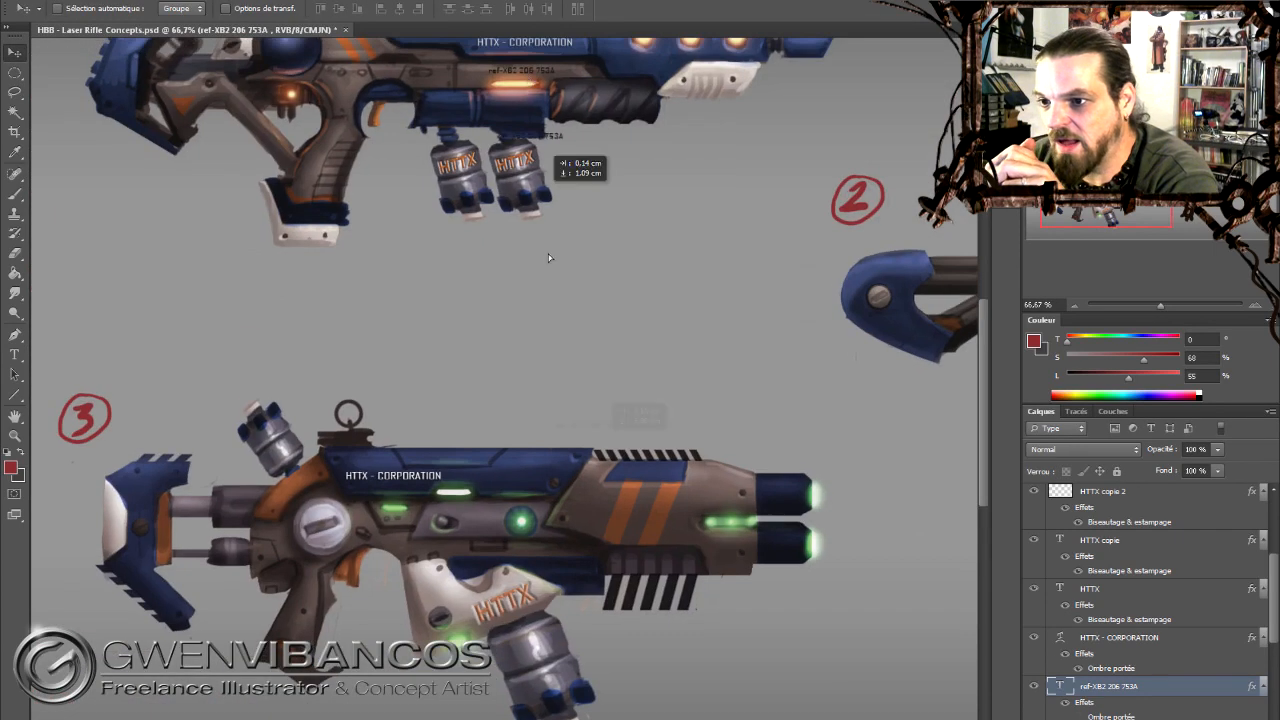
drag(687, 501, 653, 543)
ctrl+click(676, 516)
ctrl+click(490, 393)
key(t)
drag(386, 421, 428, 410)
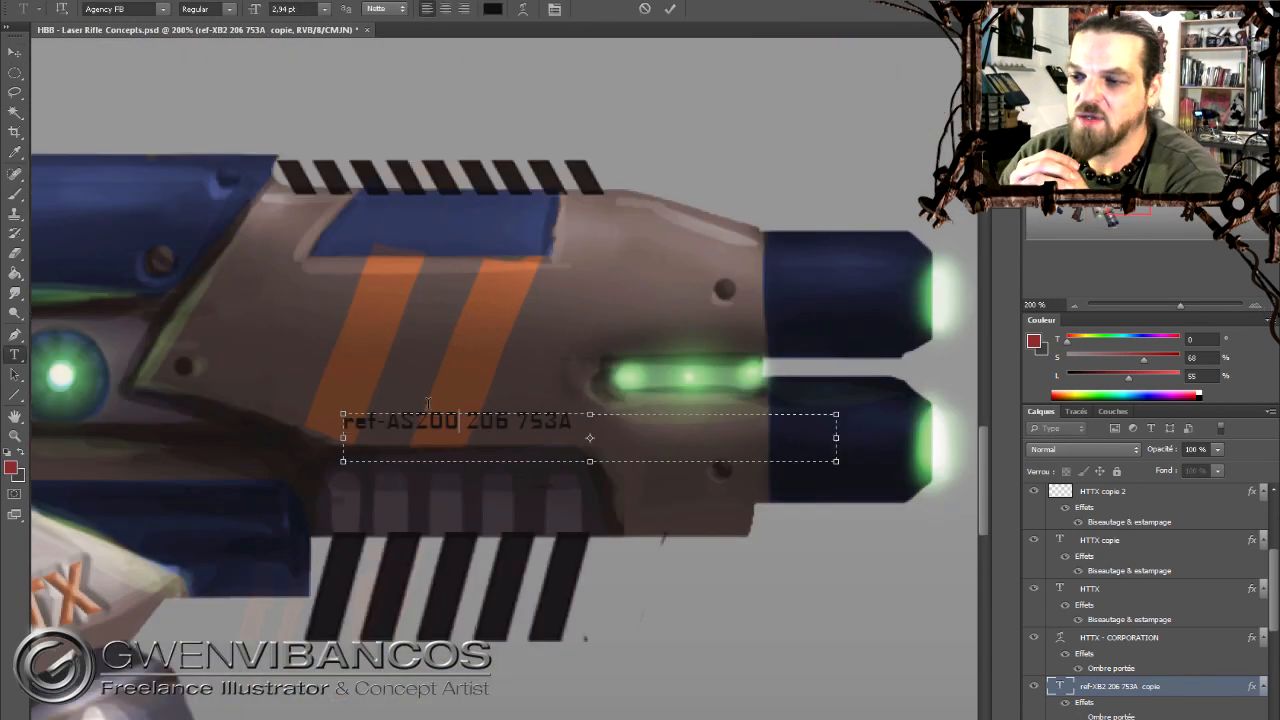
Colour the third rifle's reference text white and set its layer opacity to 61%.
click(1068, 678)
double_click(1062, 684)
click(492, 9)
click(525, 467)
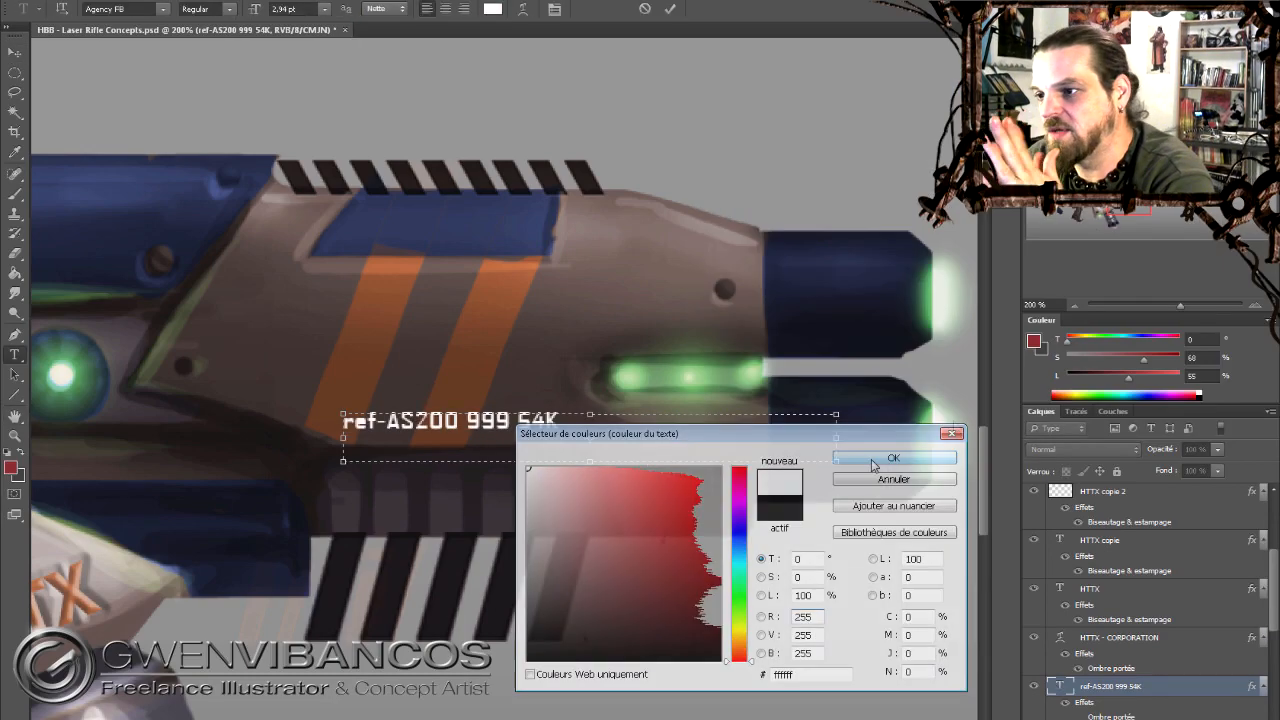
click(877, 462)
drag(1160, 449, 1121, 449)
Duplicate the white reference text and place the copy on the second rifle's white side panel.
double_click(1074, 305)
drag(1106, 234, 1144, 217)
drag(292, 533, 685, 378)
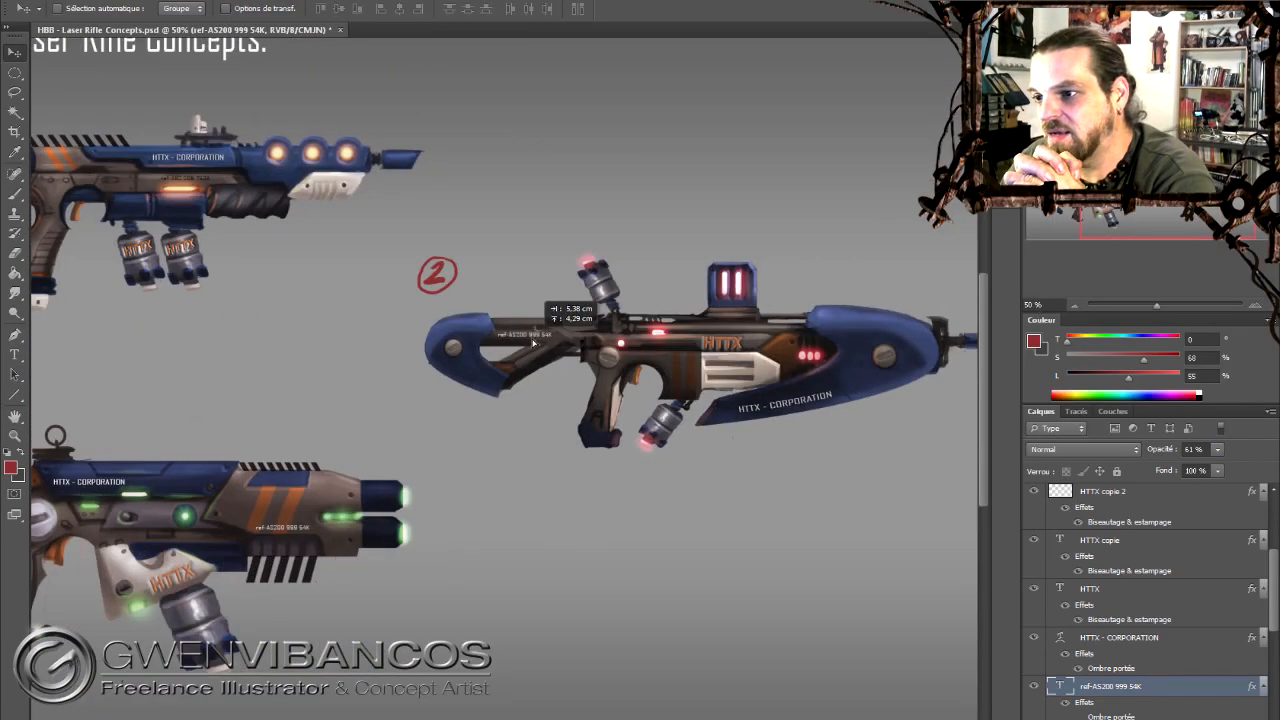
ctrl+click(713, 335)
drag(334, 335, 748, 386)
Colour the second rifle's reference text black and set its layer opacity to 81%.
double_click(1062, 686)
click(492, 10)
click(525, 668)
click(877, 462)
drag(1160, 449, 1180, 449)
Rewrite the second rifle's reference text as "ref-AK65 633 54K".
ctrl+click(782, 428)
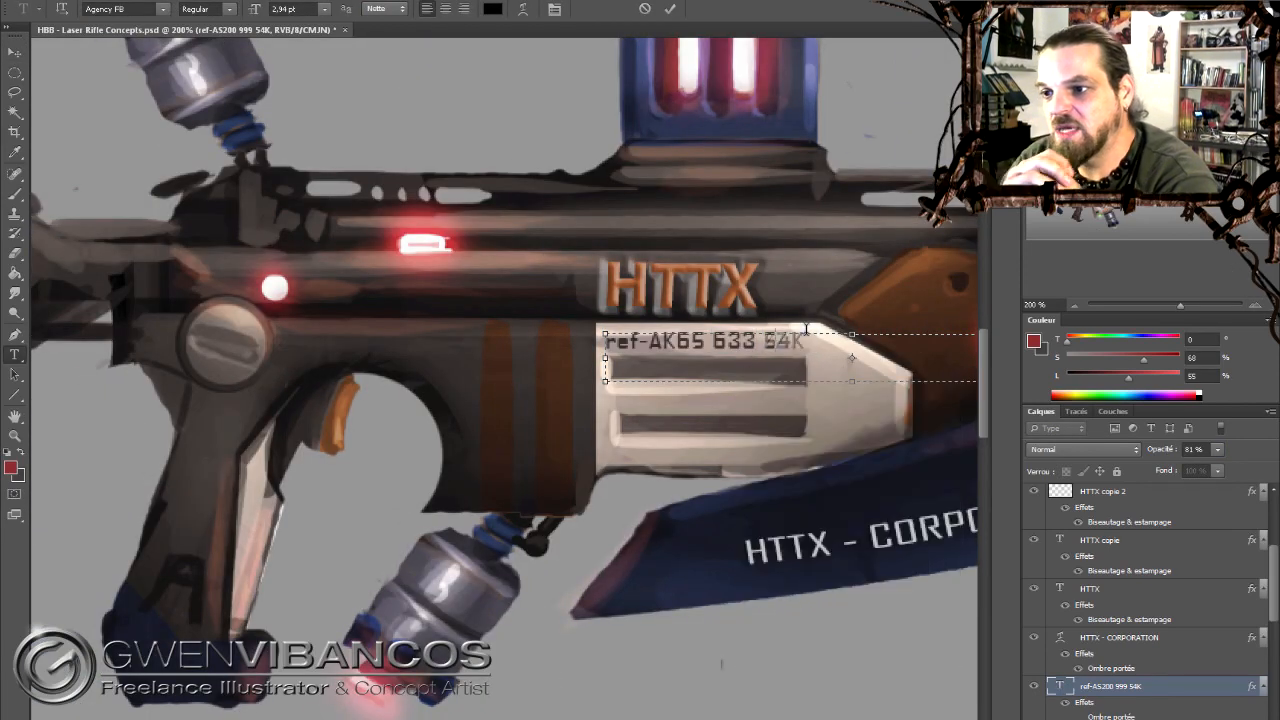
key(ctrl+Return)
Select the HTTX copie layer and reposition its lettering on the rifles, adjusting the placement with Free Transform.
double_click(1074, 305)
click(1057, 543)
drag(644, 350, 826, 323)
drag(300, 338, 316, 377)
key(ctrl+t)
key(Return)
drag(262, 384, 747, 322)
key(ctrl+t)
key(Return)
double_click(1074, 305)
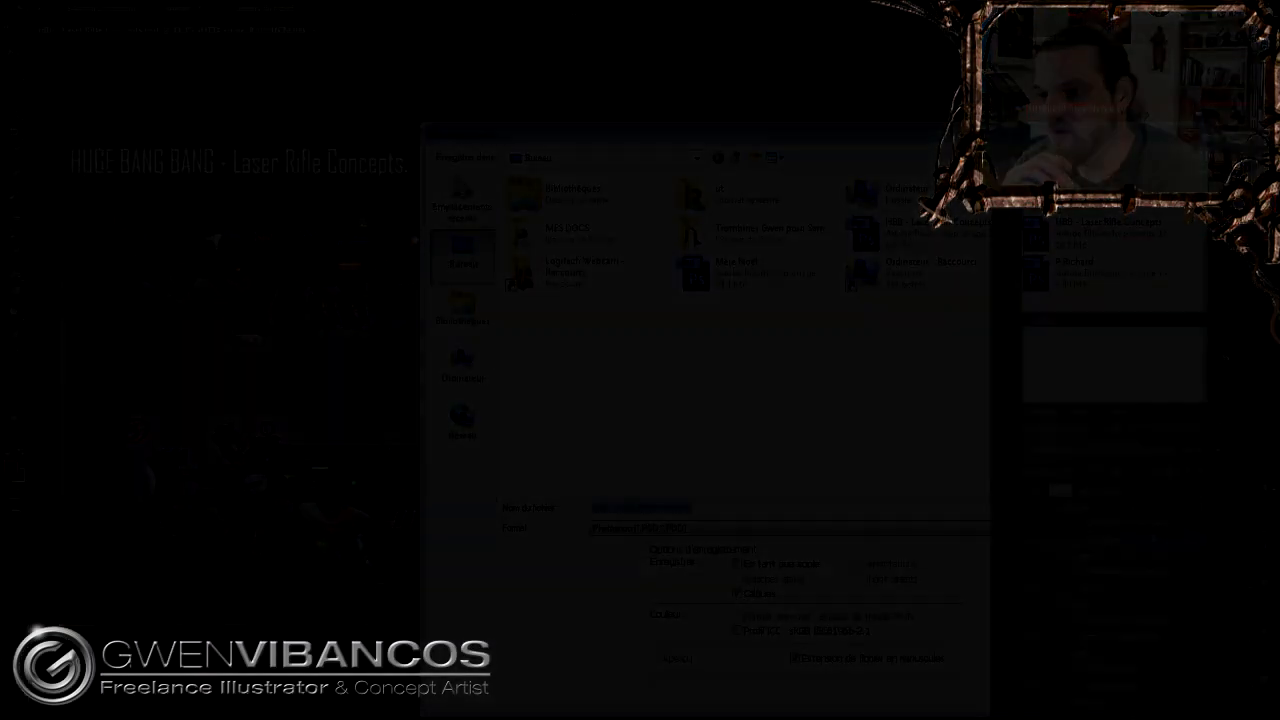